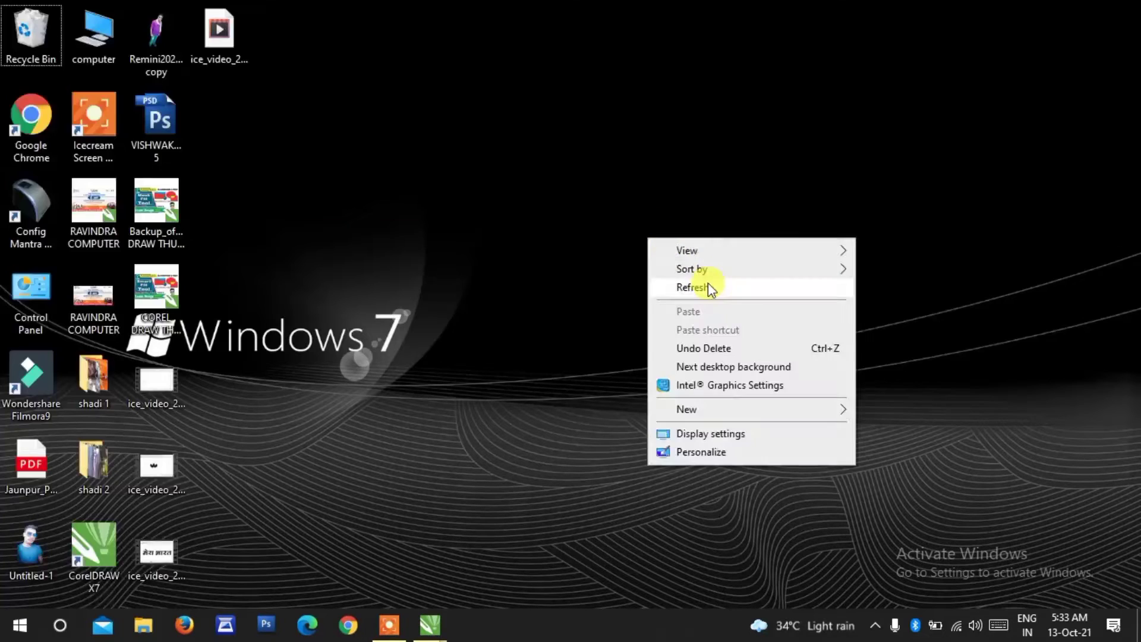
- Refresh the Windows desktop and switch the wallpaper to the next desktop background
left_click(708, 284)
right_click(645, 214)
left_click(698, 262)
right_click(698, 259)
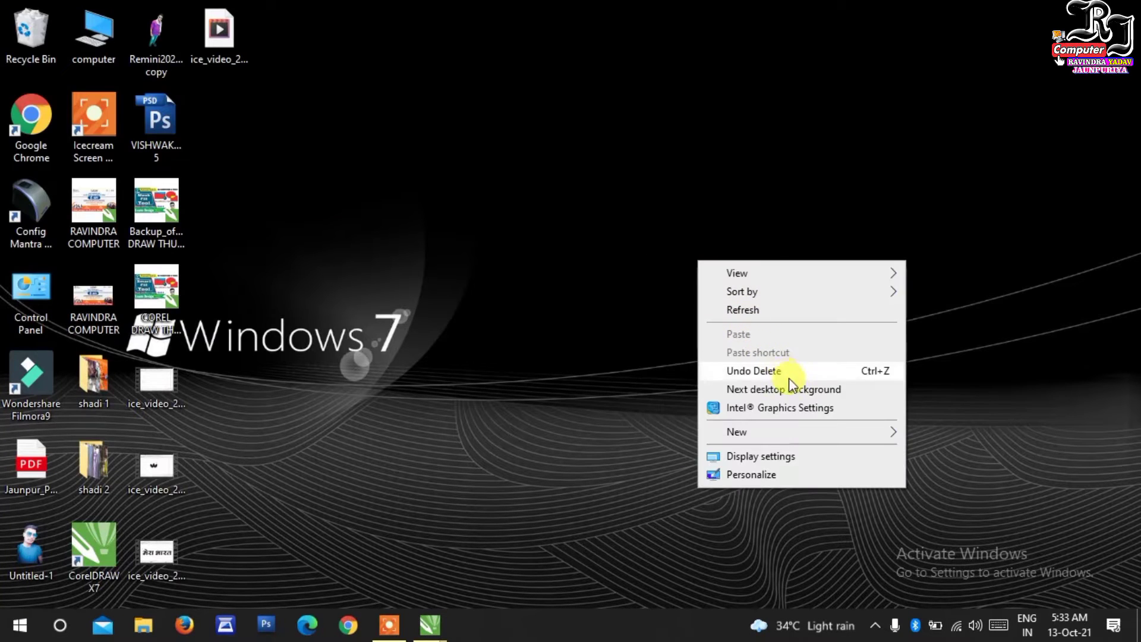
left_click(773, 388)
- Refresh the desktop once more and bring up the open CorelDRAW documents from the taskbar
right_click(641, 177)
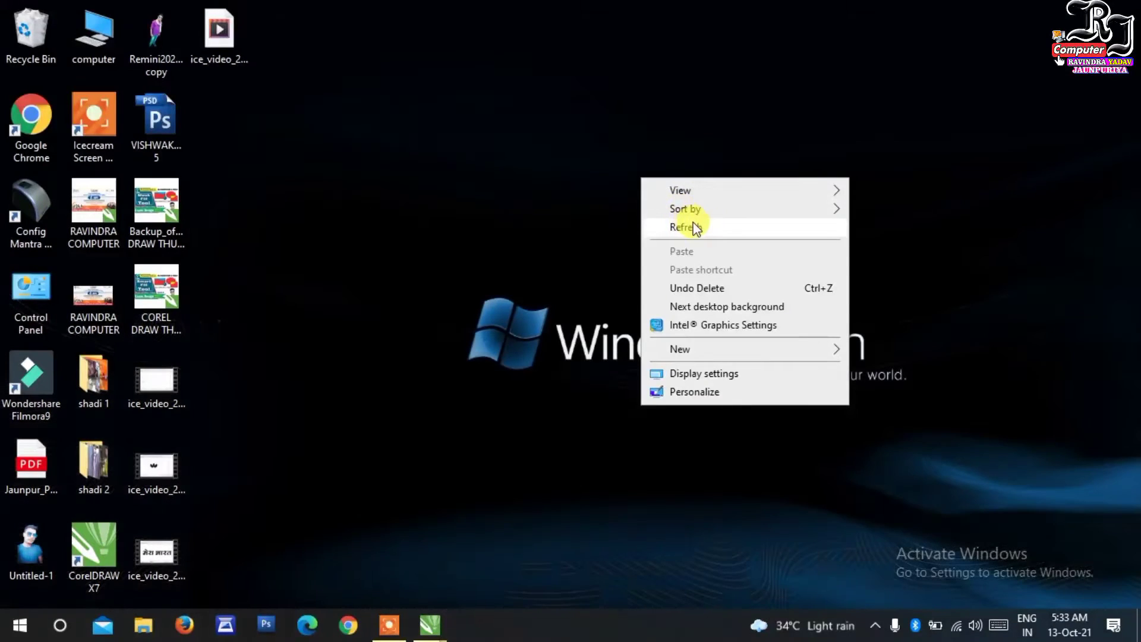
key("Return")
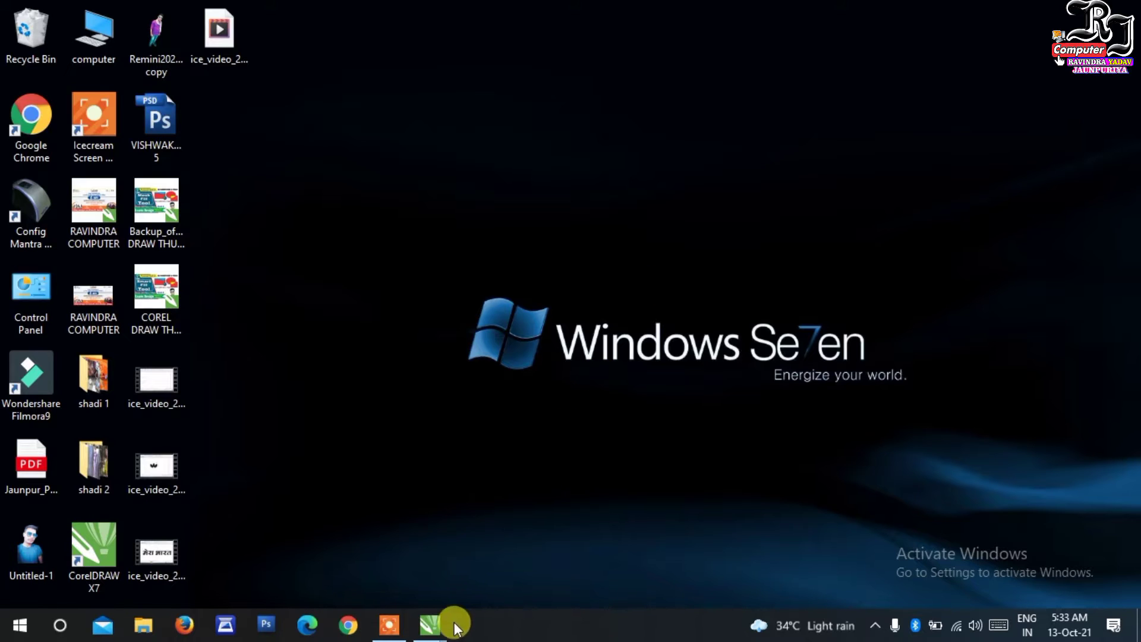
left_click(455, 627)
- From the Untitled-3 window, create a new blank Letter document with a landscape page
left_click(581, 511)
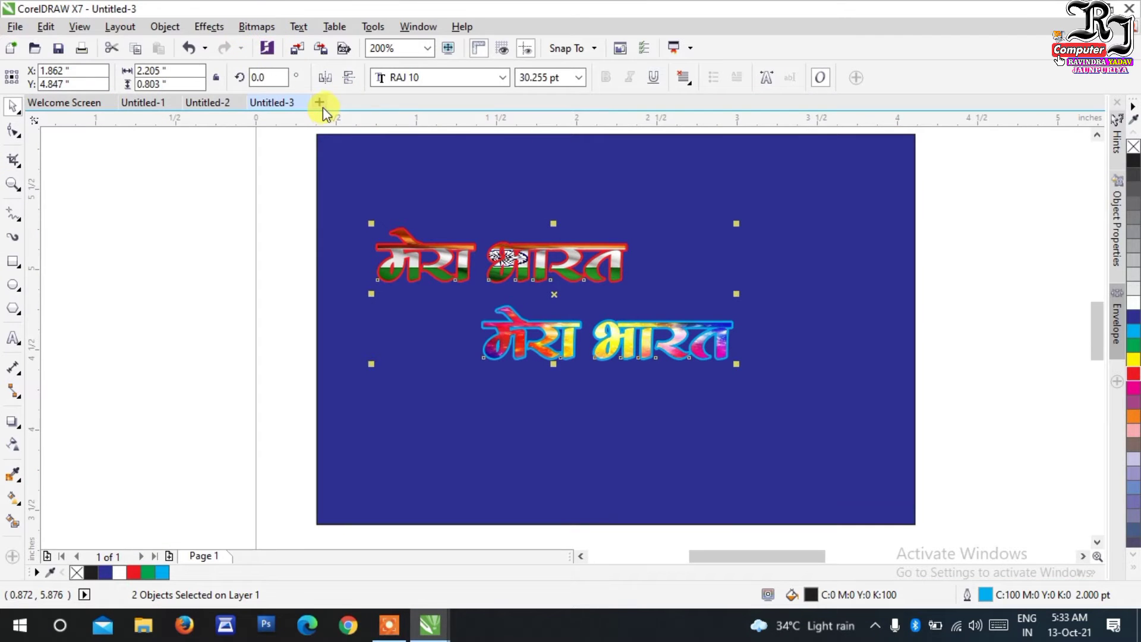
left_click(319, 103)
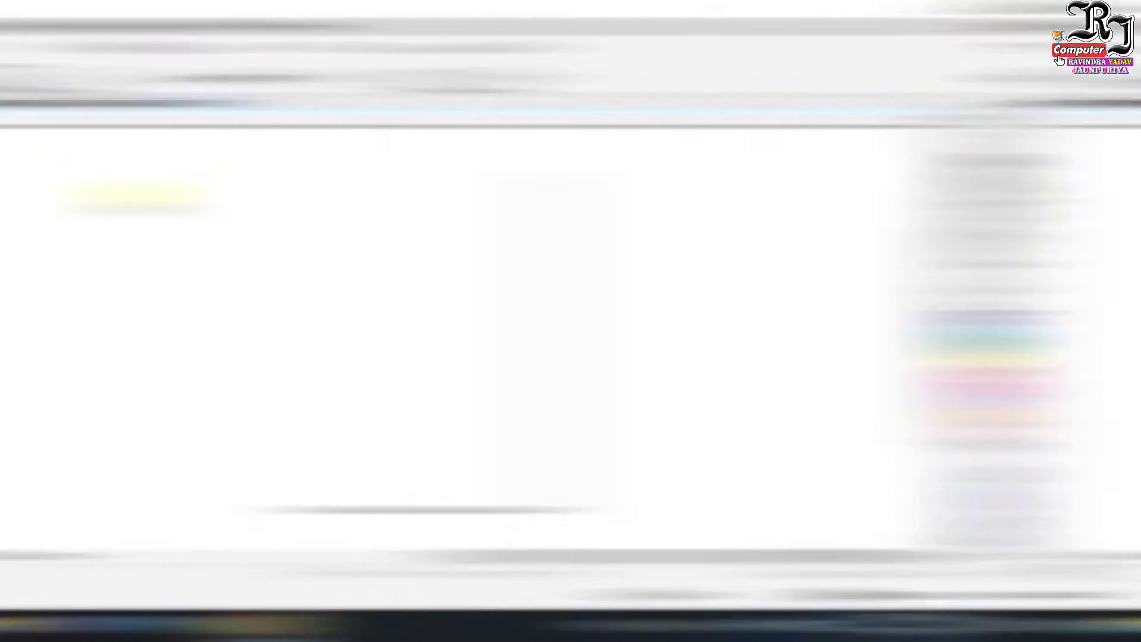
mouse_move(271, 102)
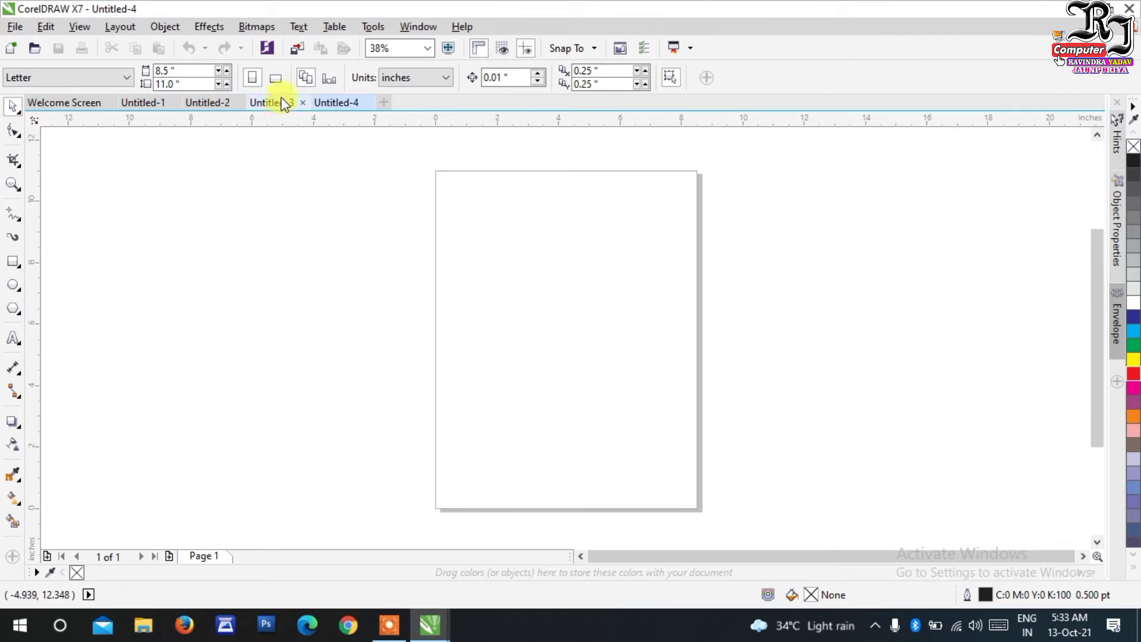
left_click(276, 78)
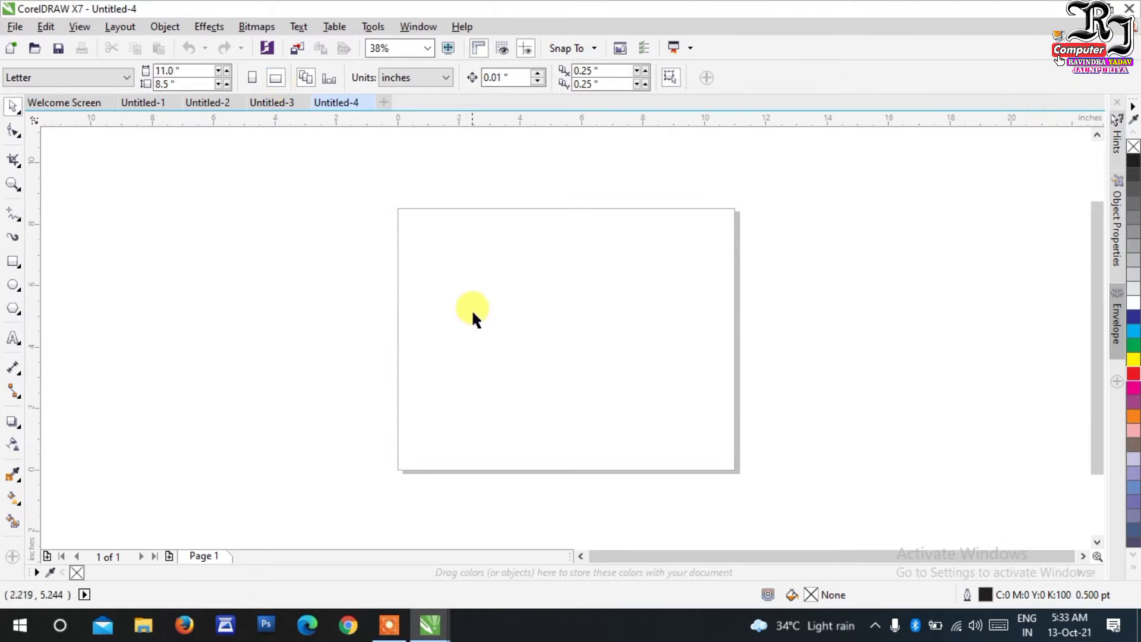
scroll(472, 309, "up", 3)
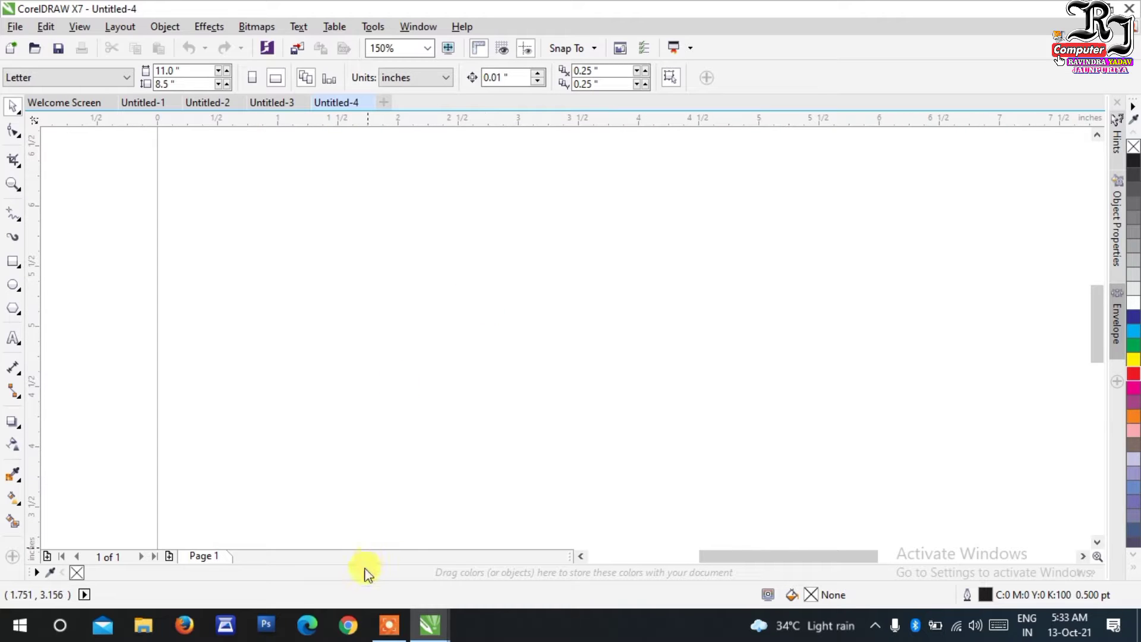
left_click(351, 624)
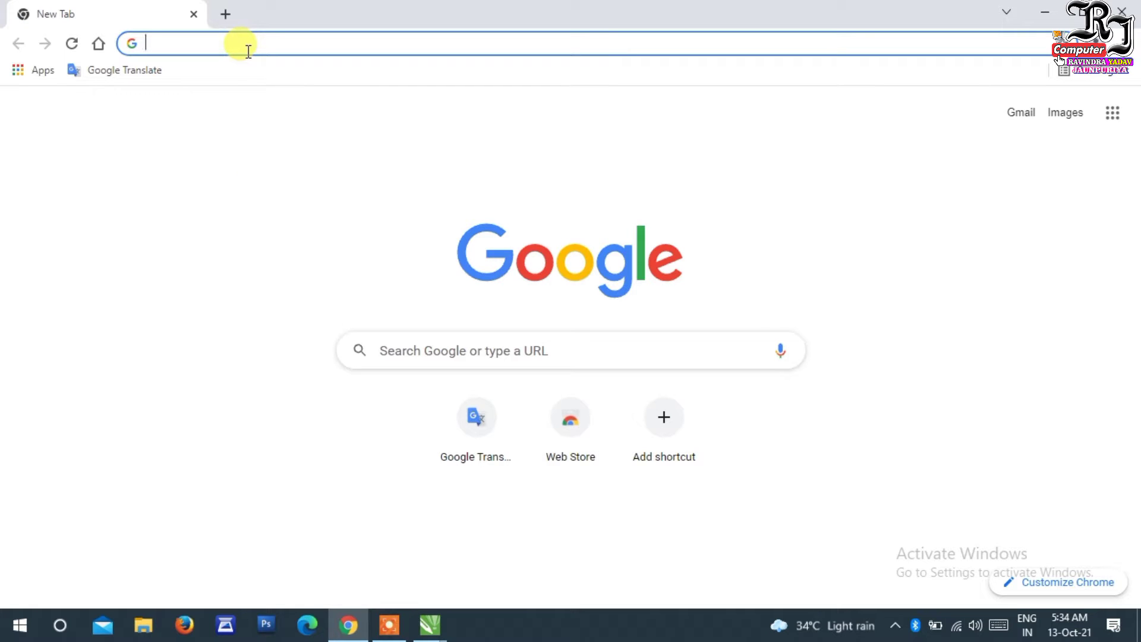
- Run a Google search for 'google image'
left_click(449, 351)
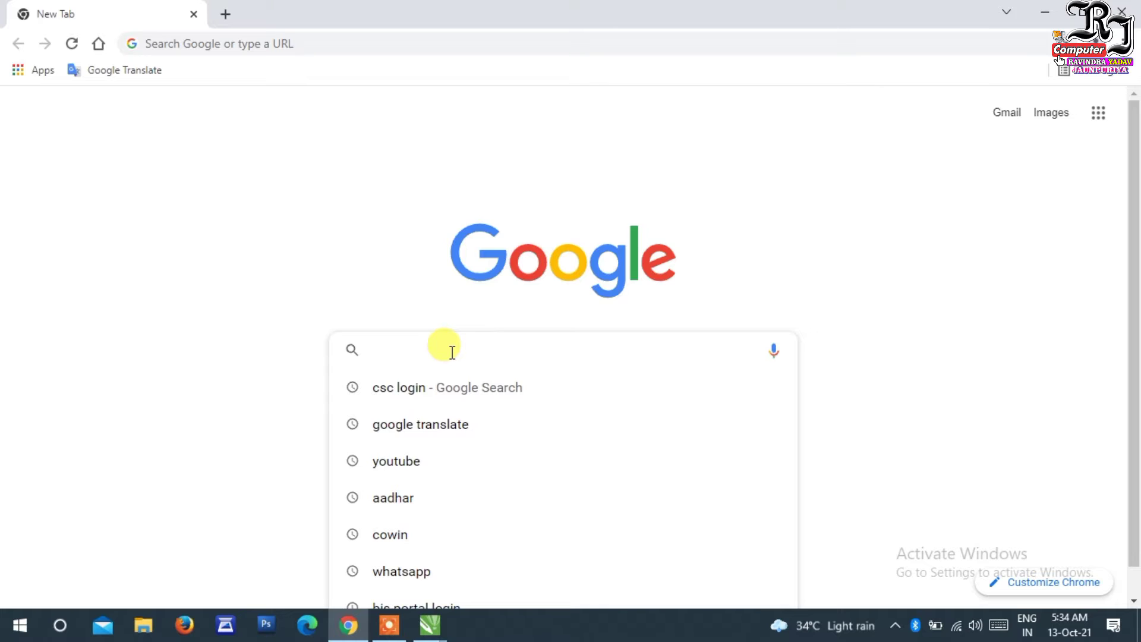
type("gg")
key("BackSpace")
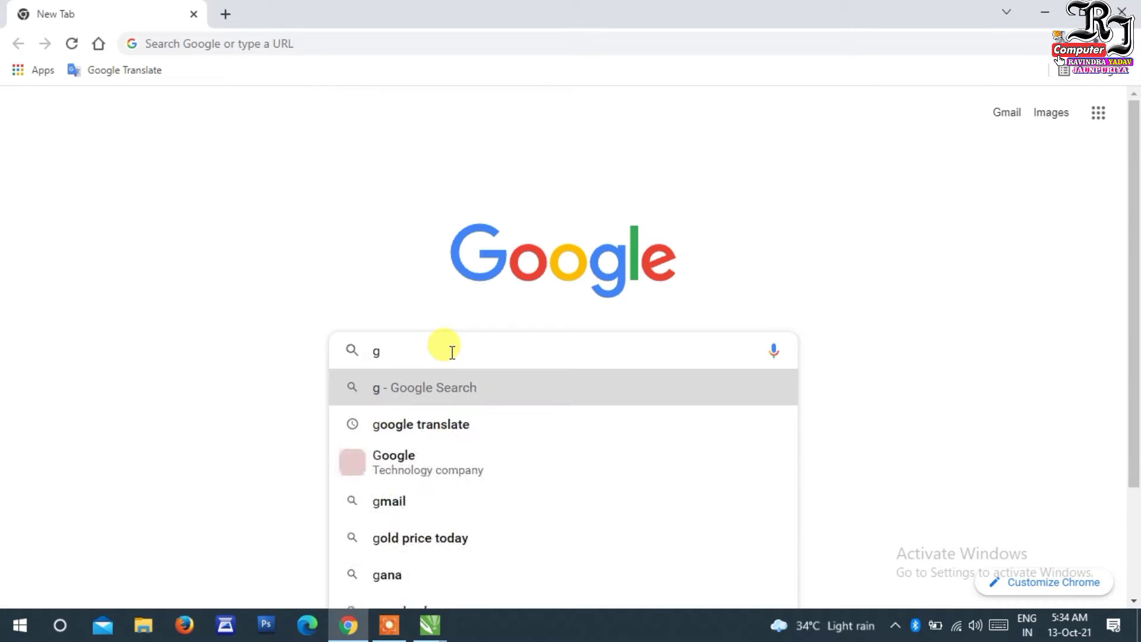
type("oo")
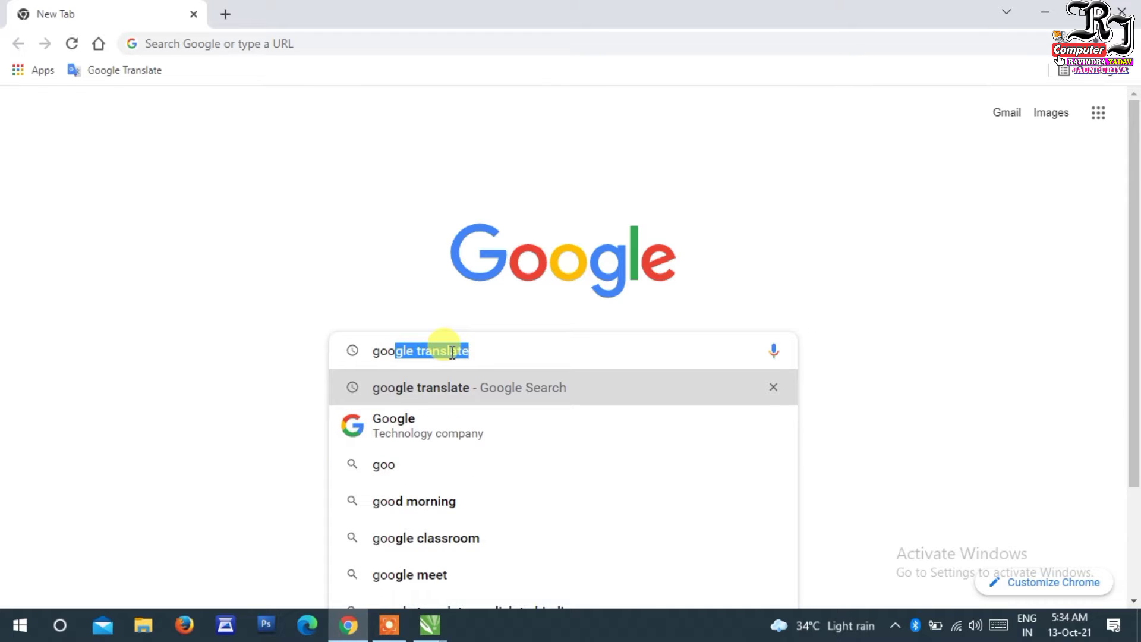
type("gle image")
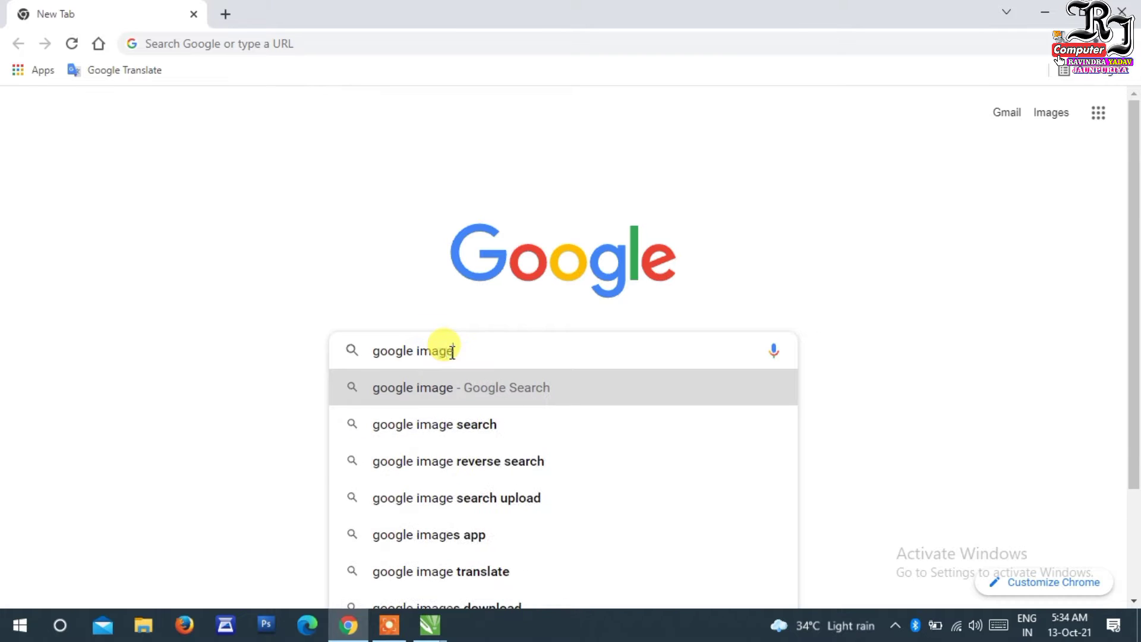
key("Return")
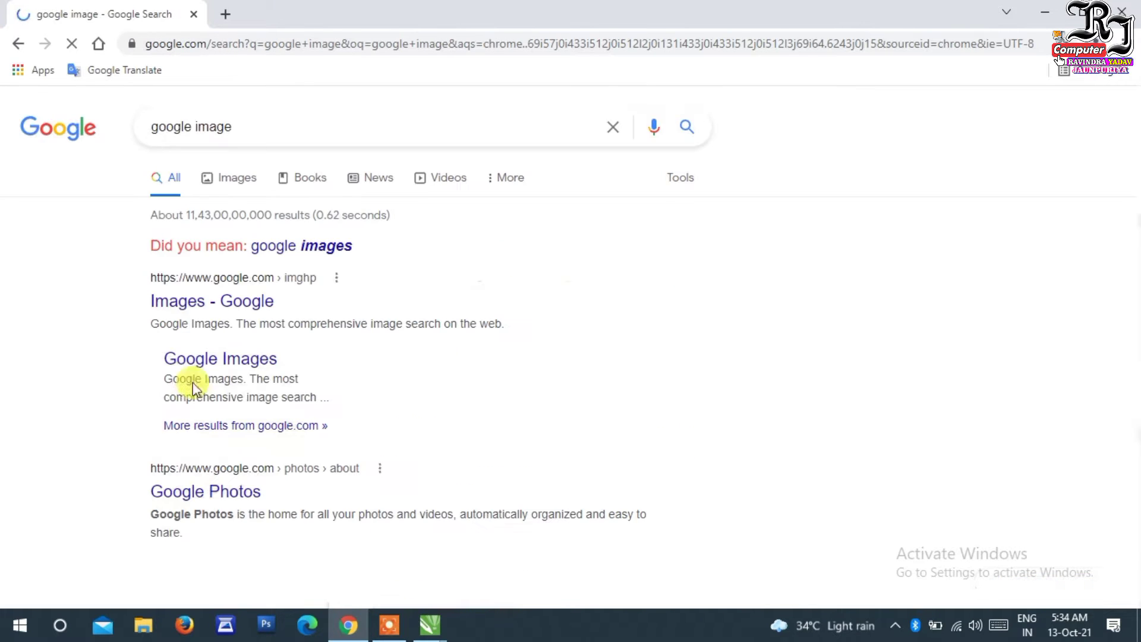
- On the Google Images page, search for 'vectror tree black'
left_click(224, 311)
type("ve")
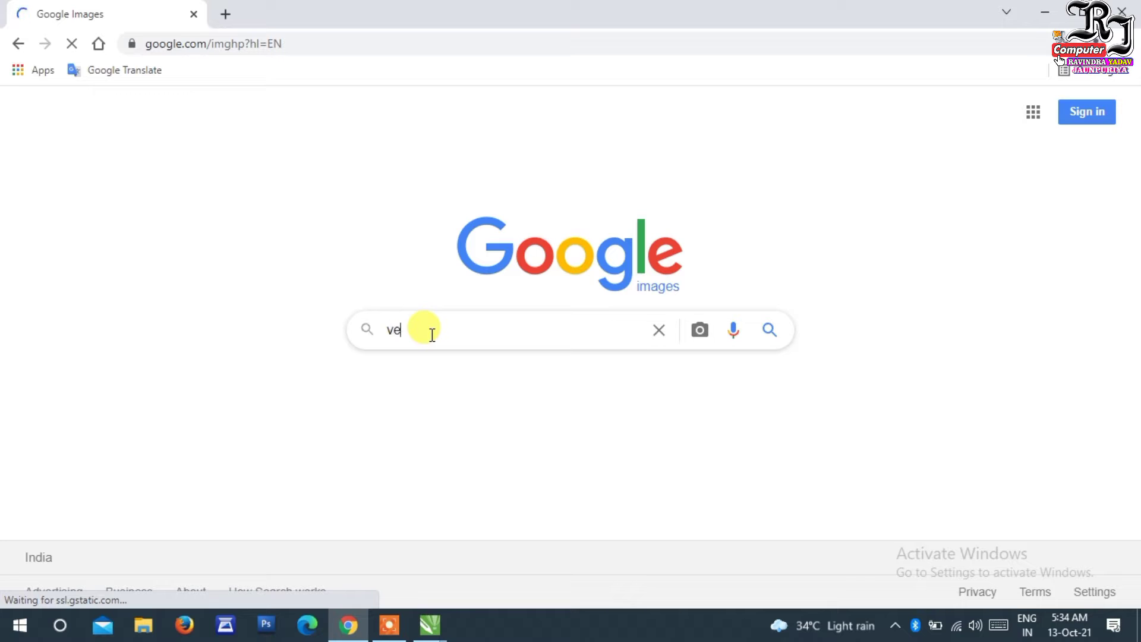
type("ctro")
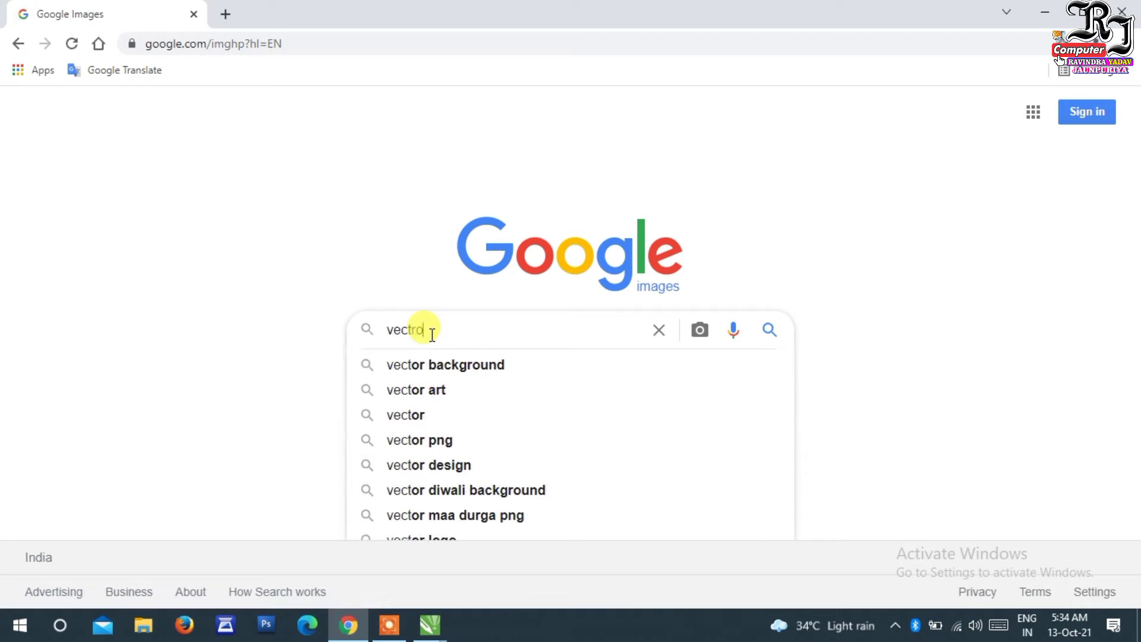
key("BackSpace")
key("BackSpace")
type("or")
key("Return")
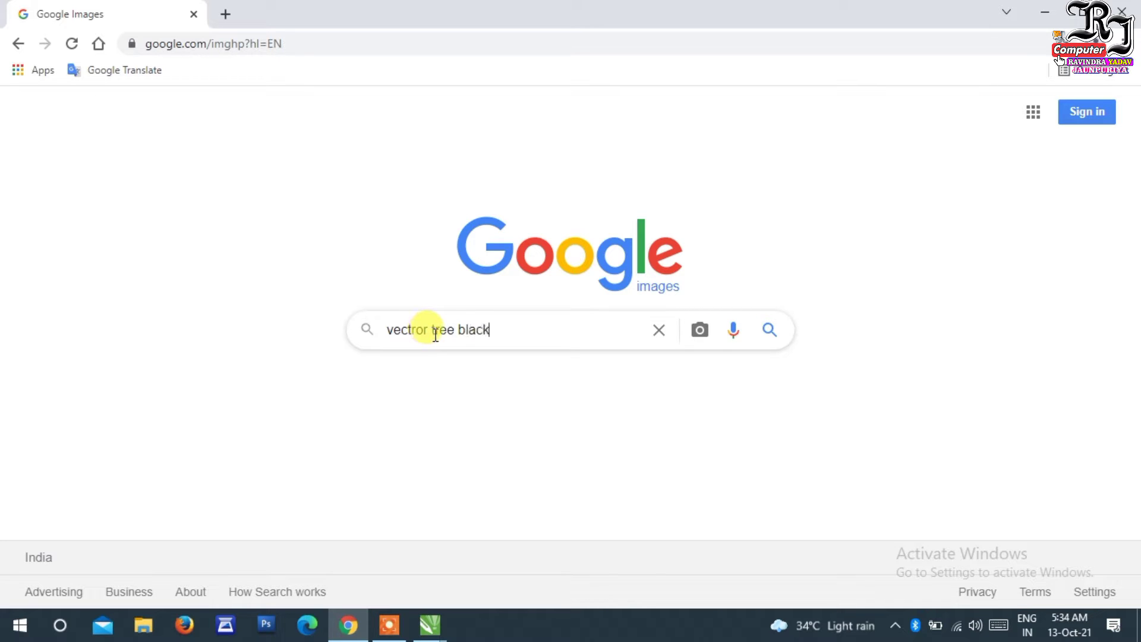
key("Return")
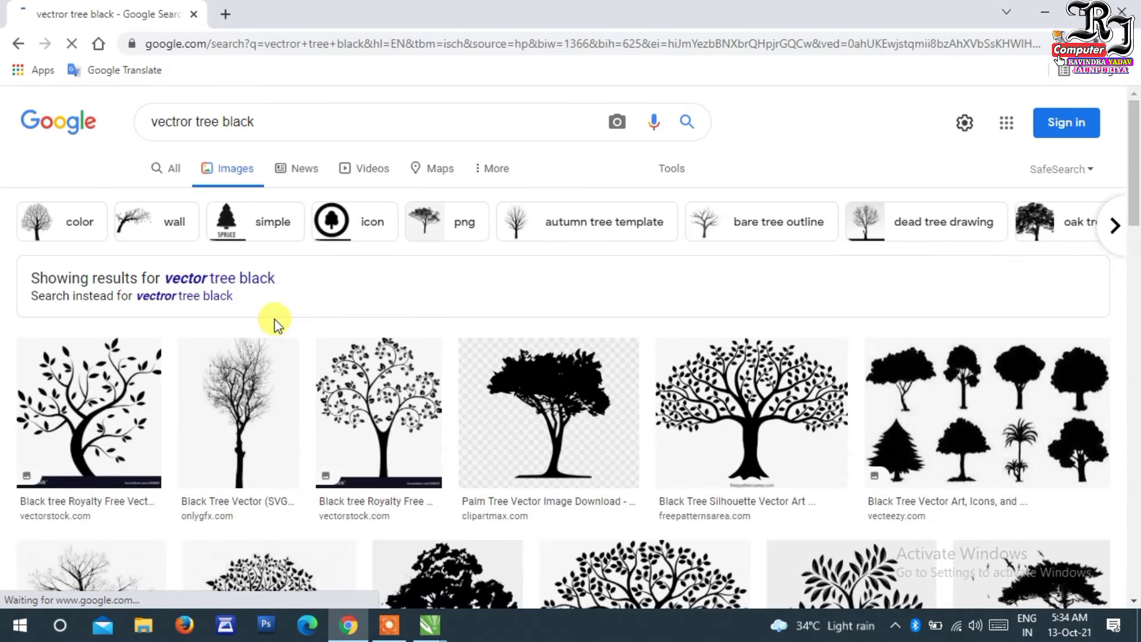
- Preview a leafy tree result, view its full-size image in a new tab, then return to the results
scroll(279, 324, "down", 1)
scroll(273, 321, "down", 1)
scroll(271, 321, "down", 1)
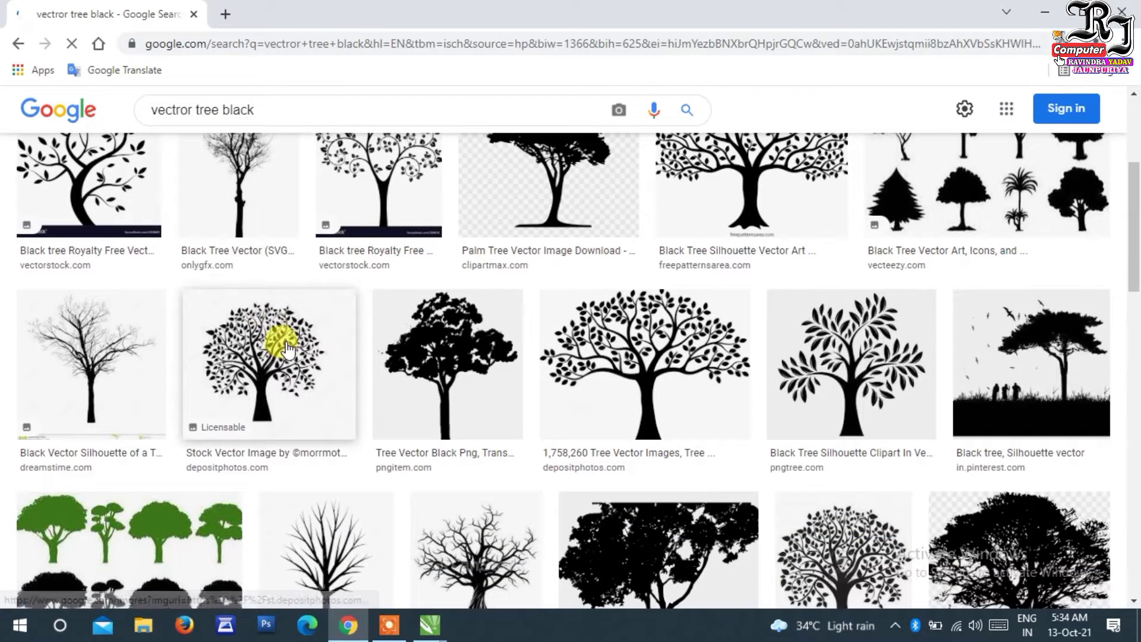
left_click(291, 357)
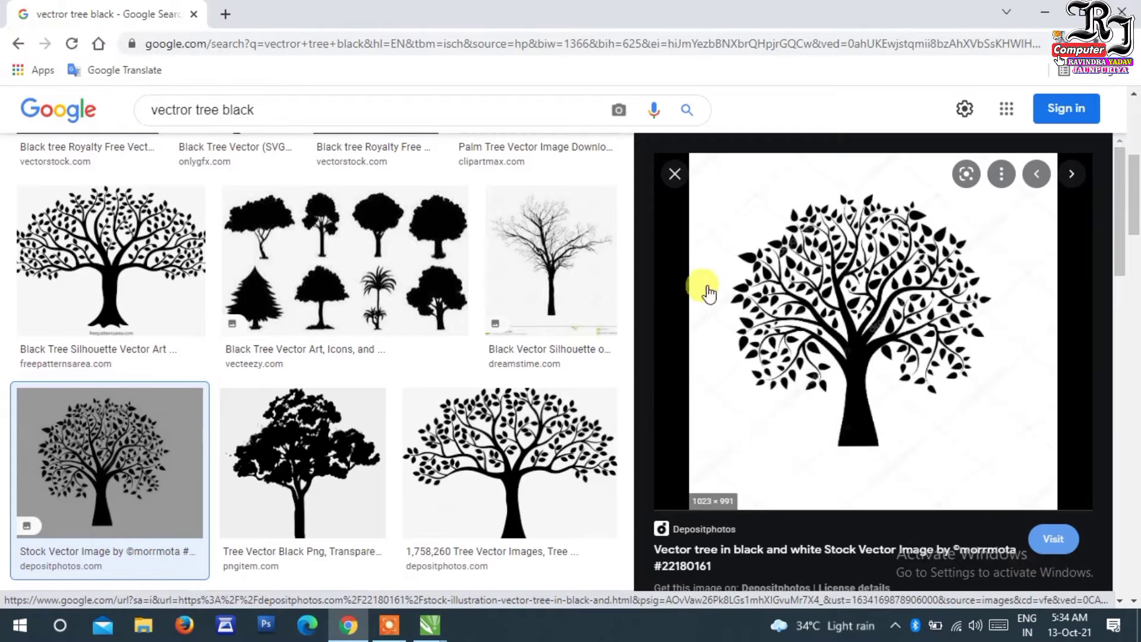
right_click(844, 323)
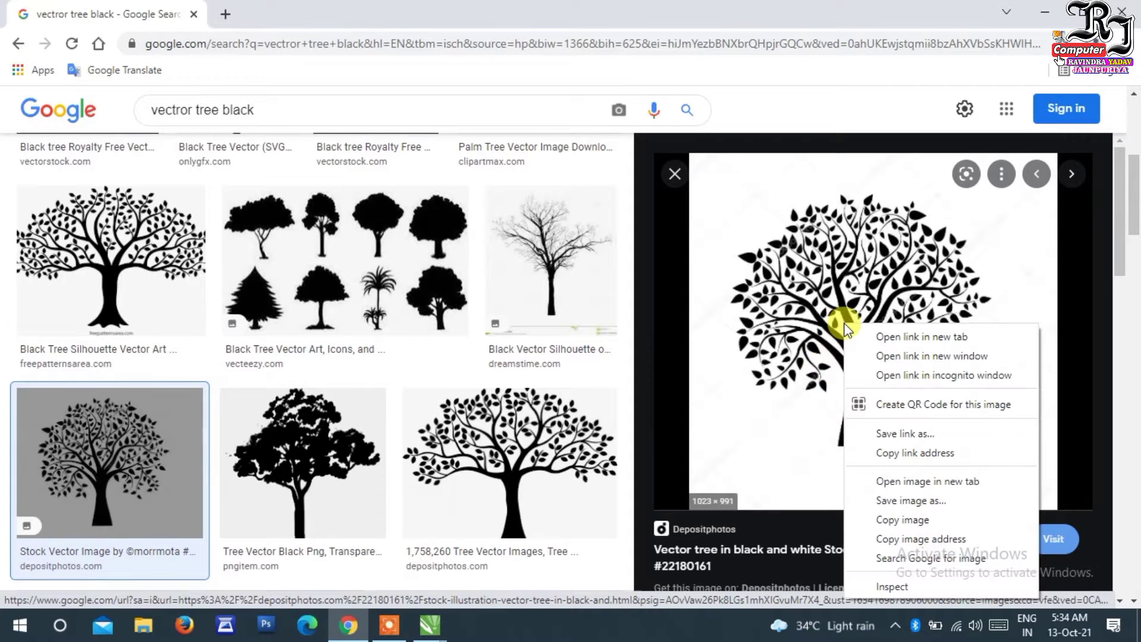
left_click(939, 480)
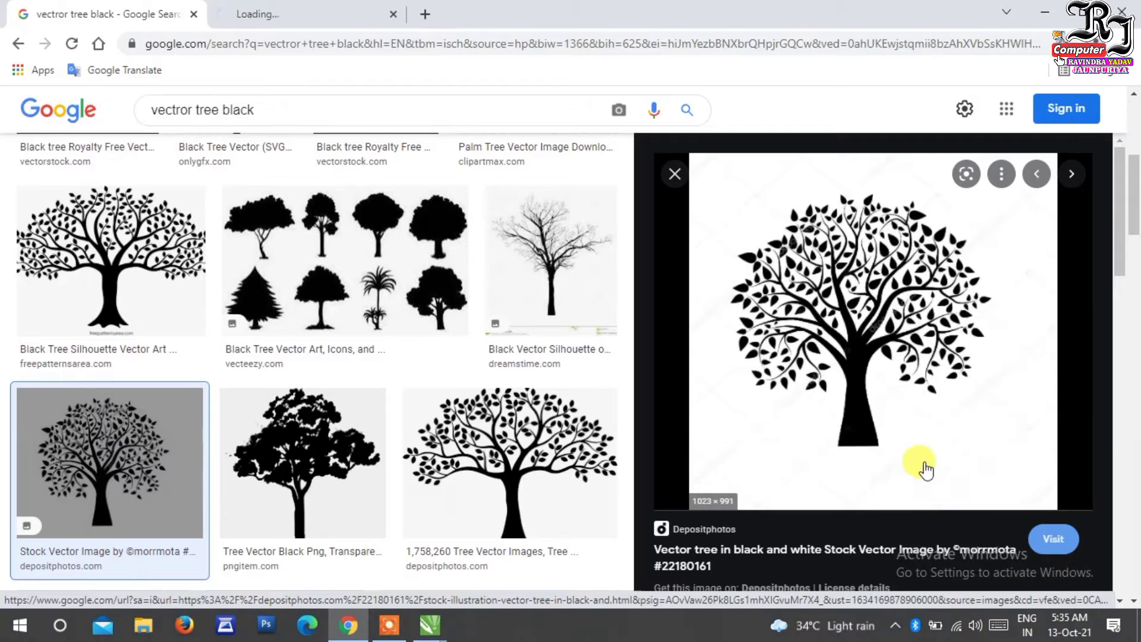
left_click(281, 10)
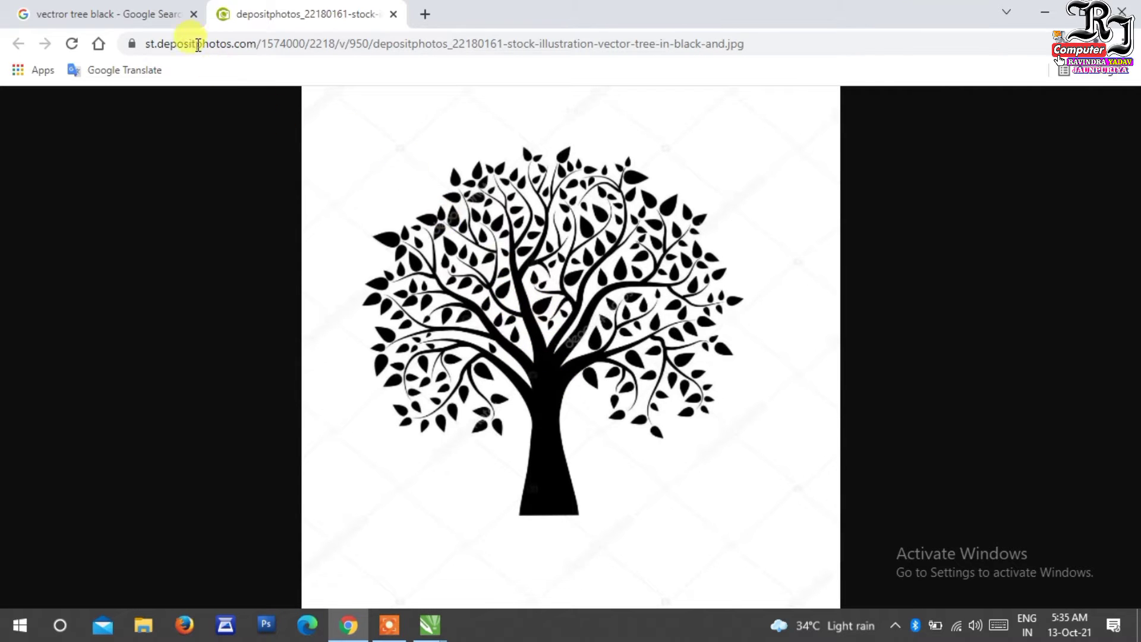
left_click(137, 14)
- Scroll further through the results and preview the Pinterest black tree silhouette
scroll(950, 400, "down", 4)
scroll(911, 425, "down", 2)
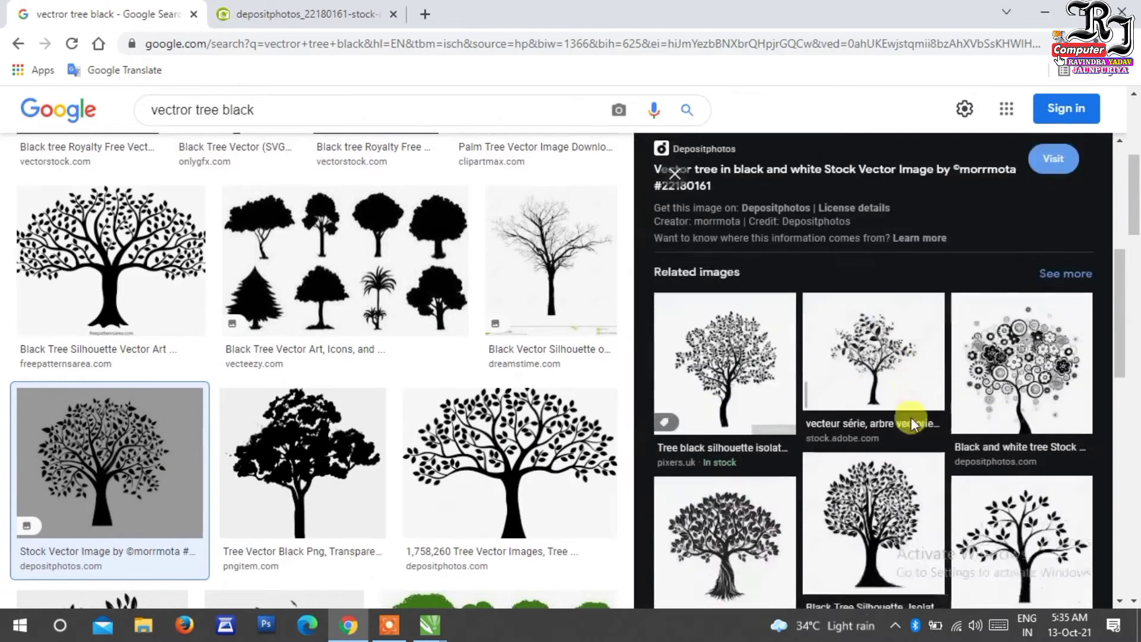
scroll(911, 419, "down", 1)
scroll(912, 423, "down", 1)
scroll(913, 422, "down", 2)
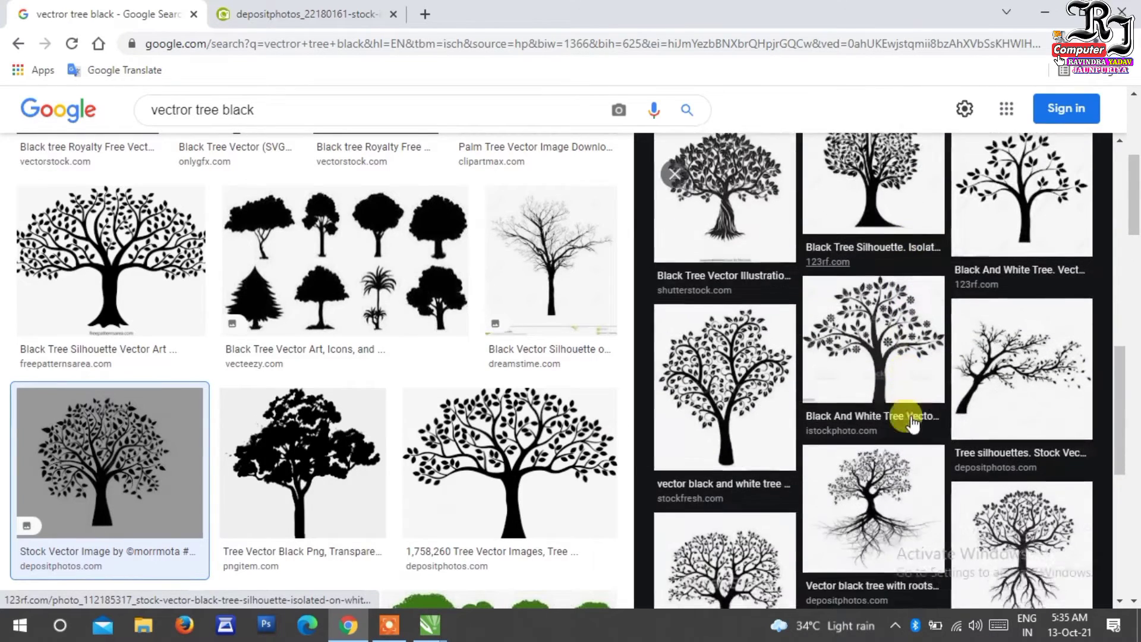
scroll(912, 421, "down", 1)
scroll(911, 416, "down", 2)
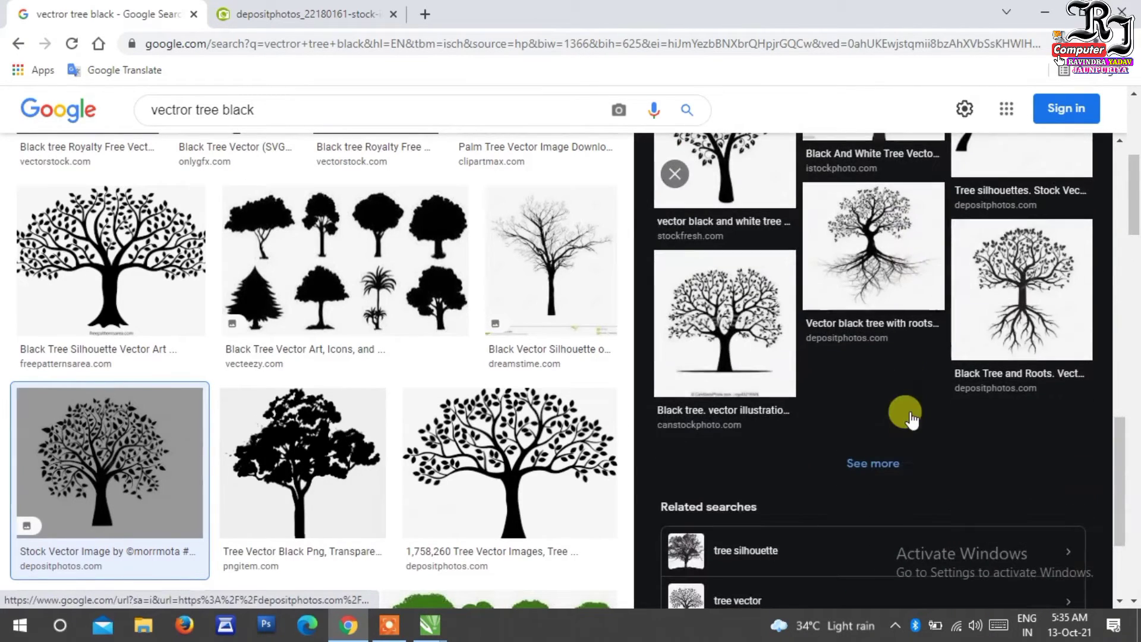
scroll(911, 411, "down", 2)
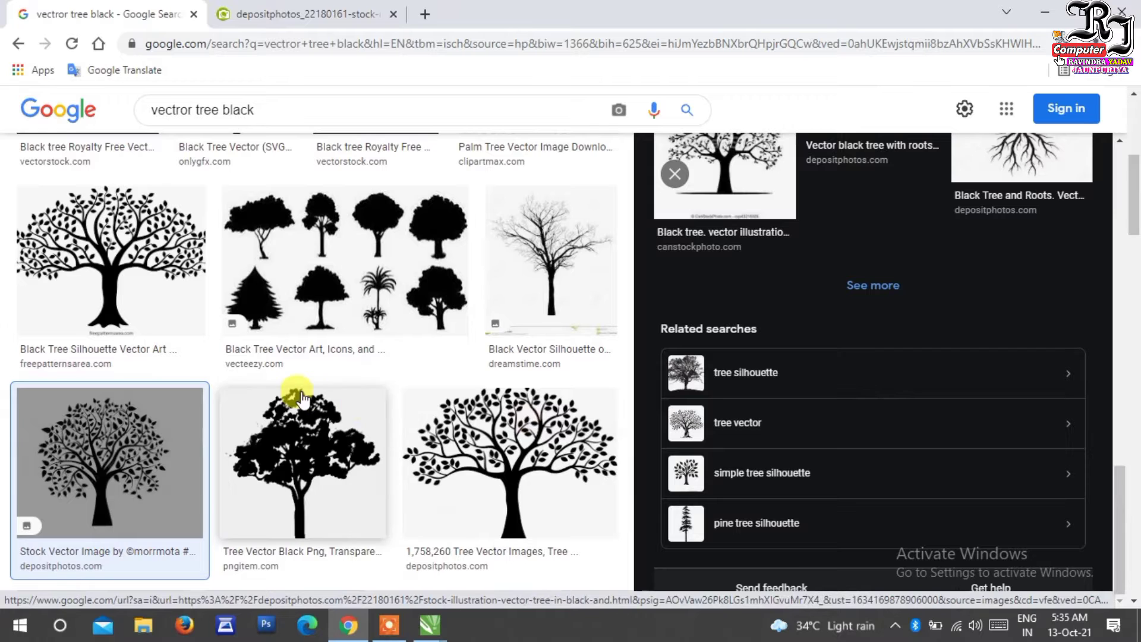
scroll(297, 394, "down", 2)
left_click(500, 318)
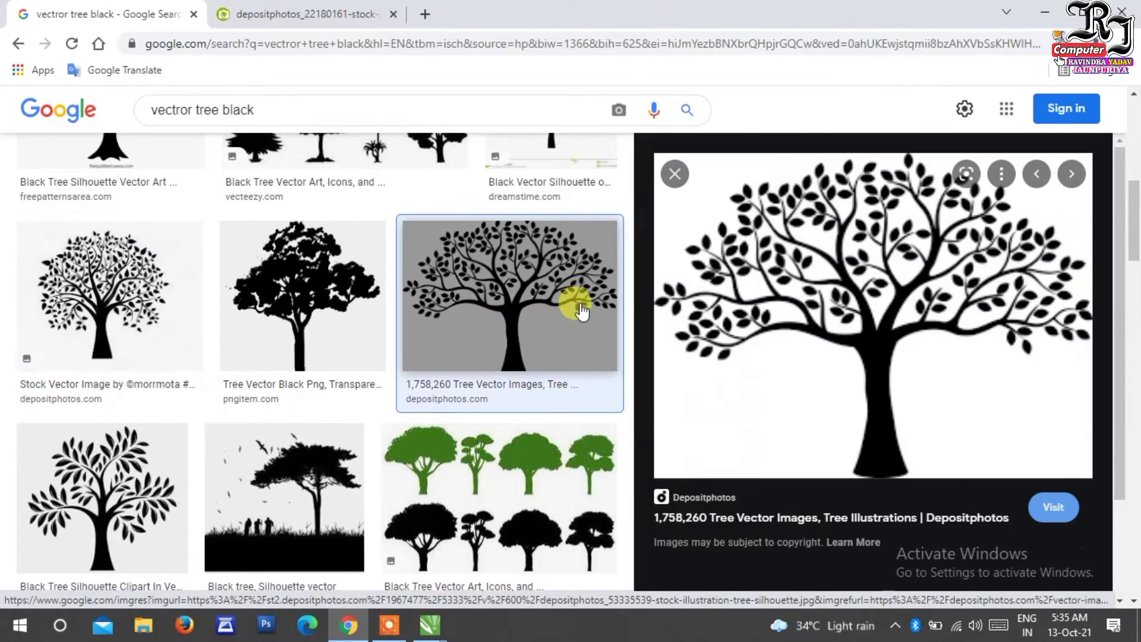
scroll(734, 303, "down", 2)
scroll(297, 434, "down", 2)
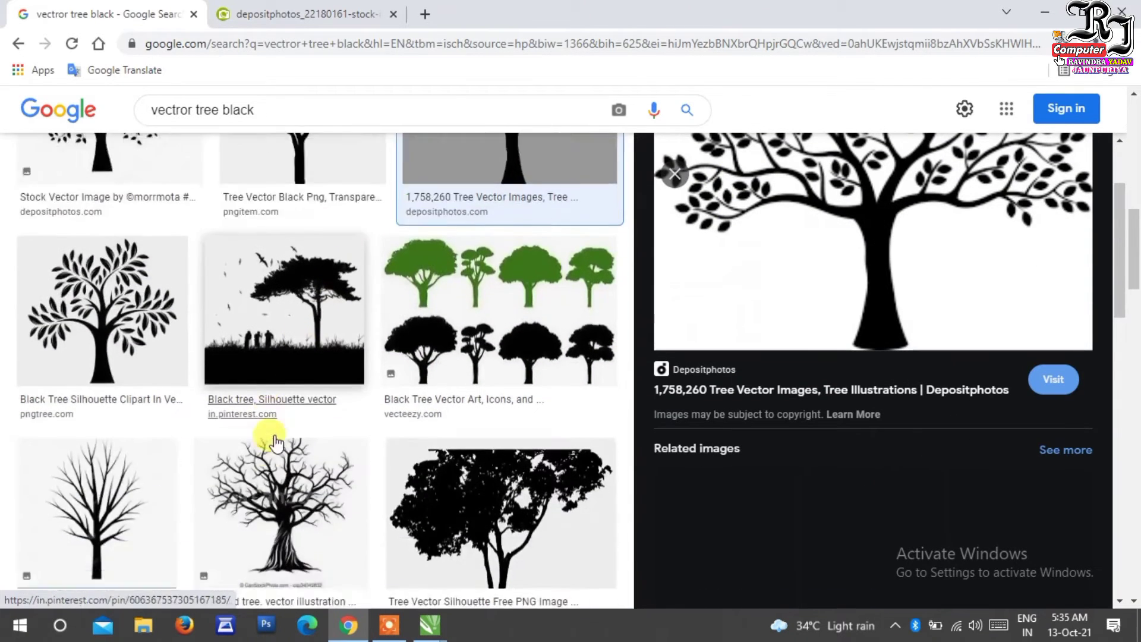
scroll(286, 433, "down", 3)
scroll(237, 416, "down", 2)
left_click(107, 395)
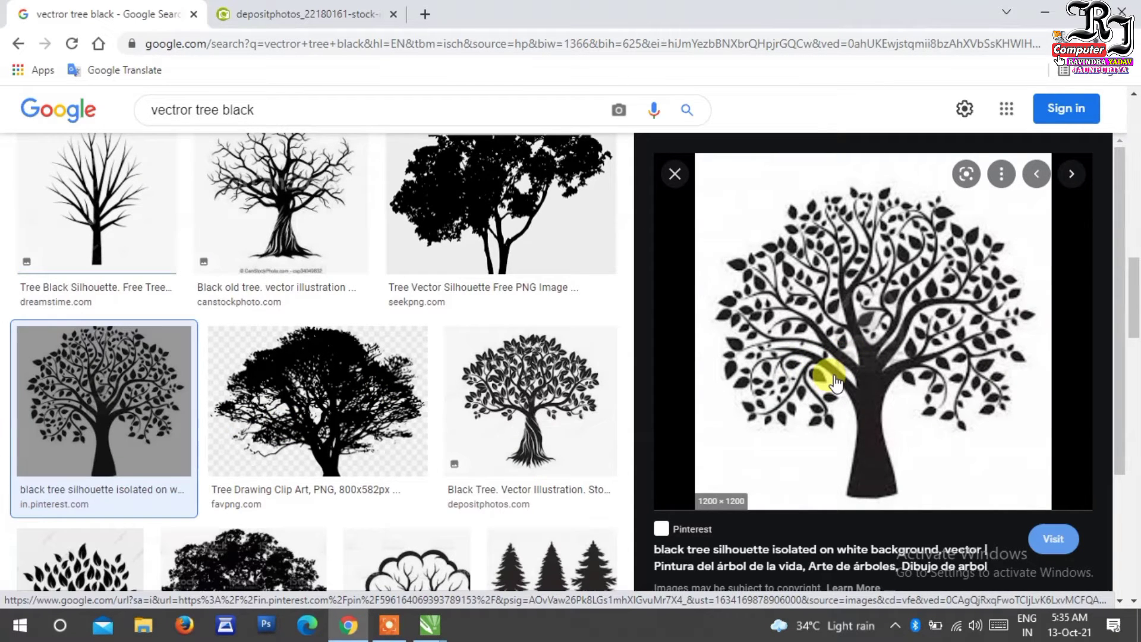
scroll(835, 382, "down", 2)
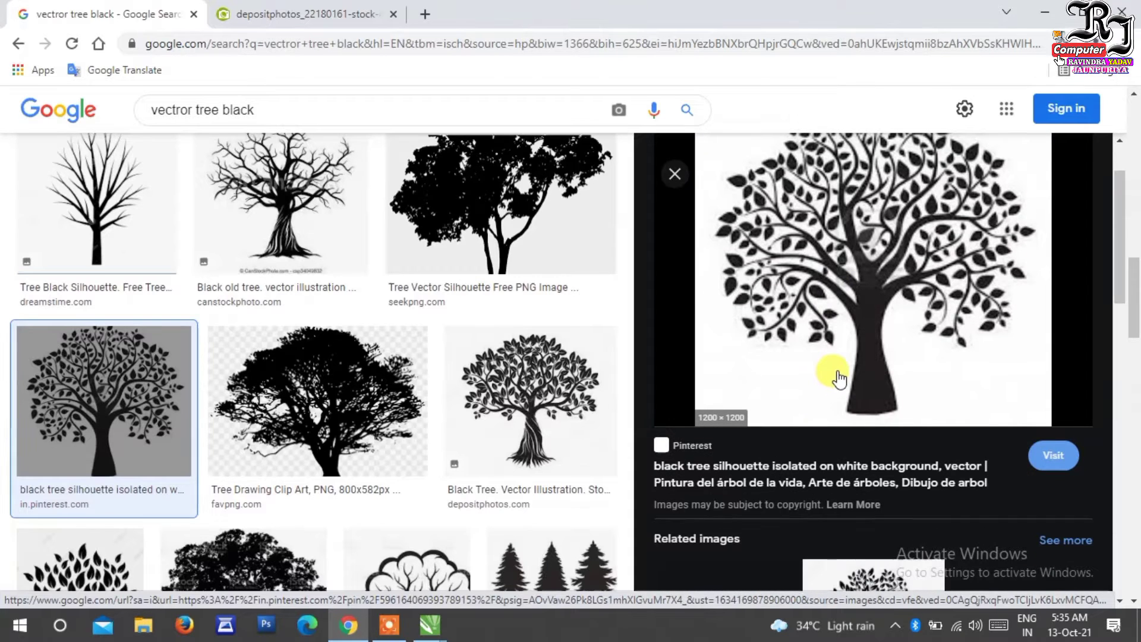
scroll(841, 376, "up", 2)
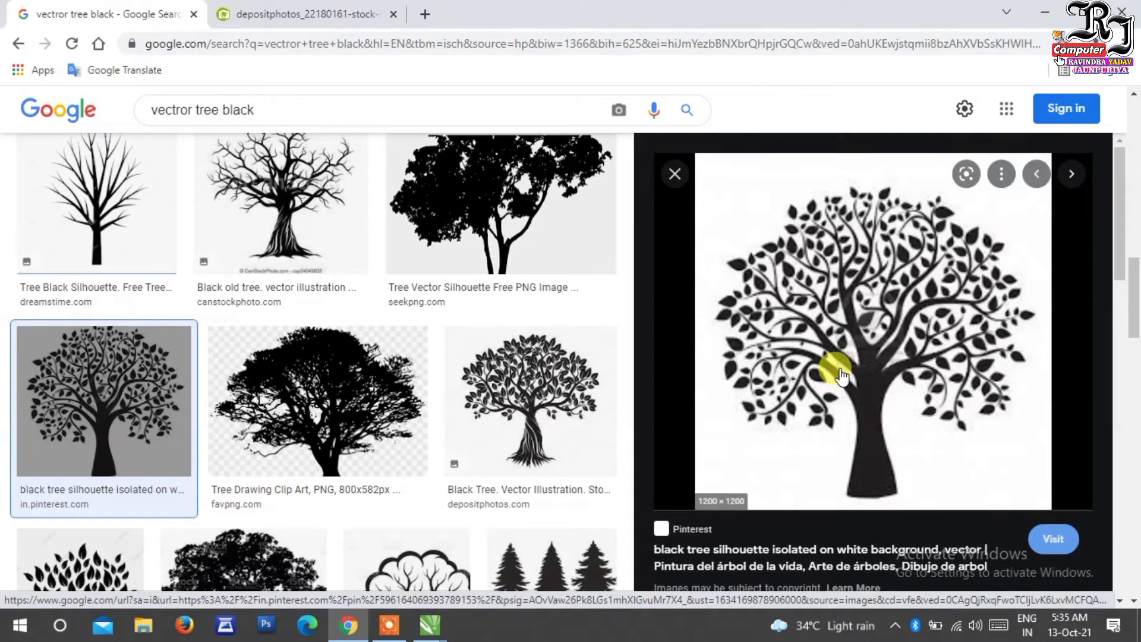
- Open the Pinterest tree image in its own tab and copy it
right_click(852, 325)
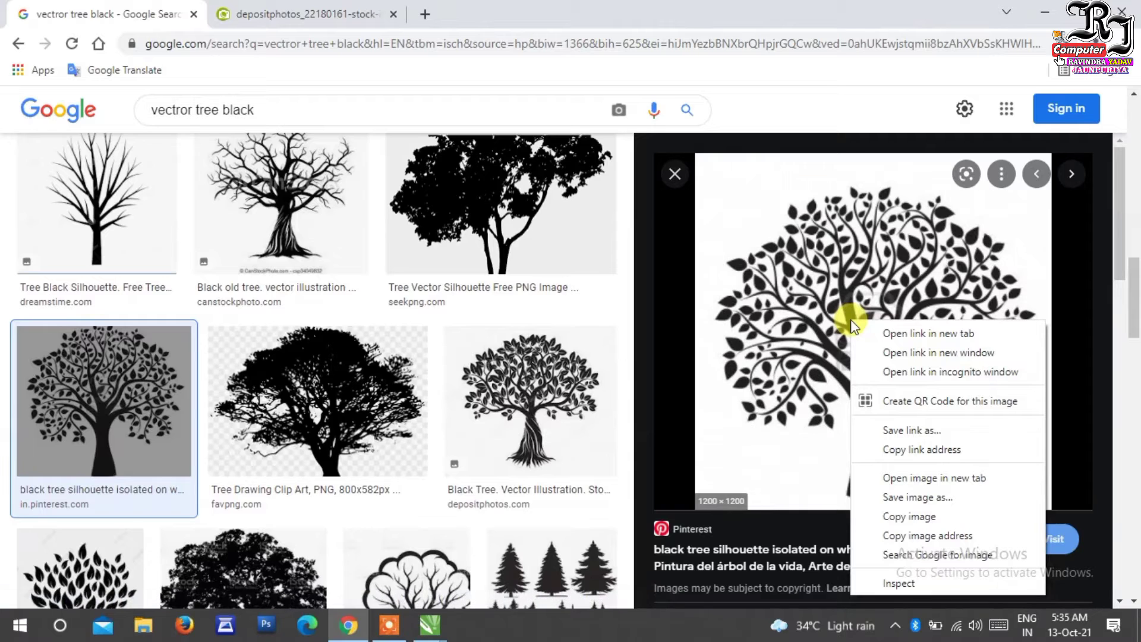
left_click(931, 477)
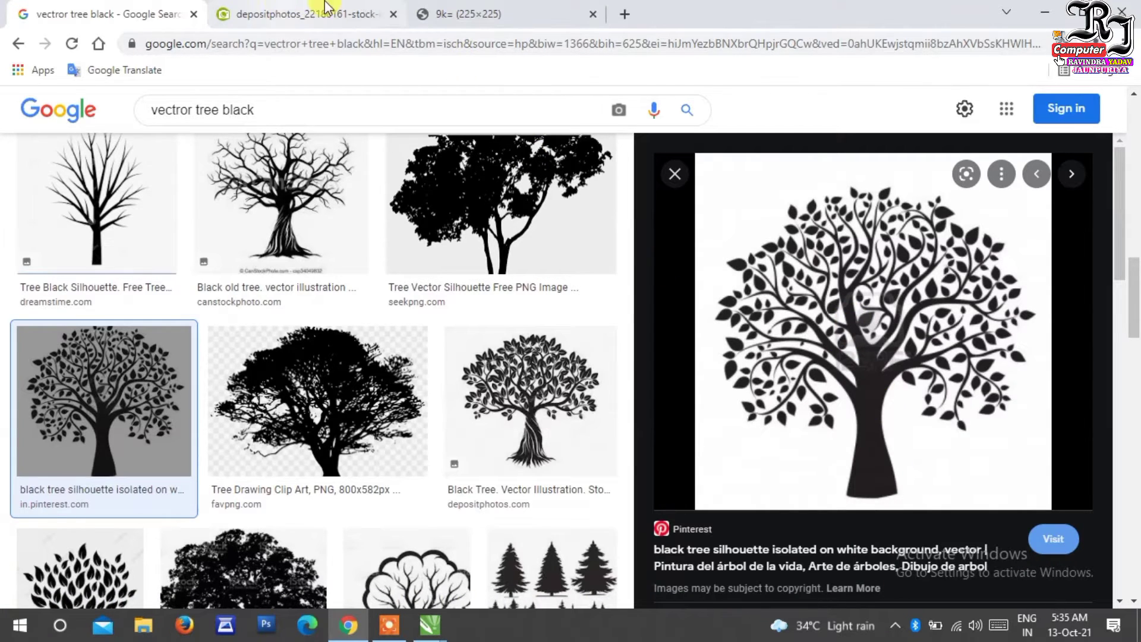
left_click(472, 15)
right_click(590, 354)
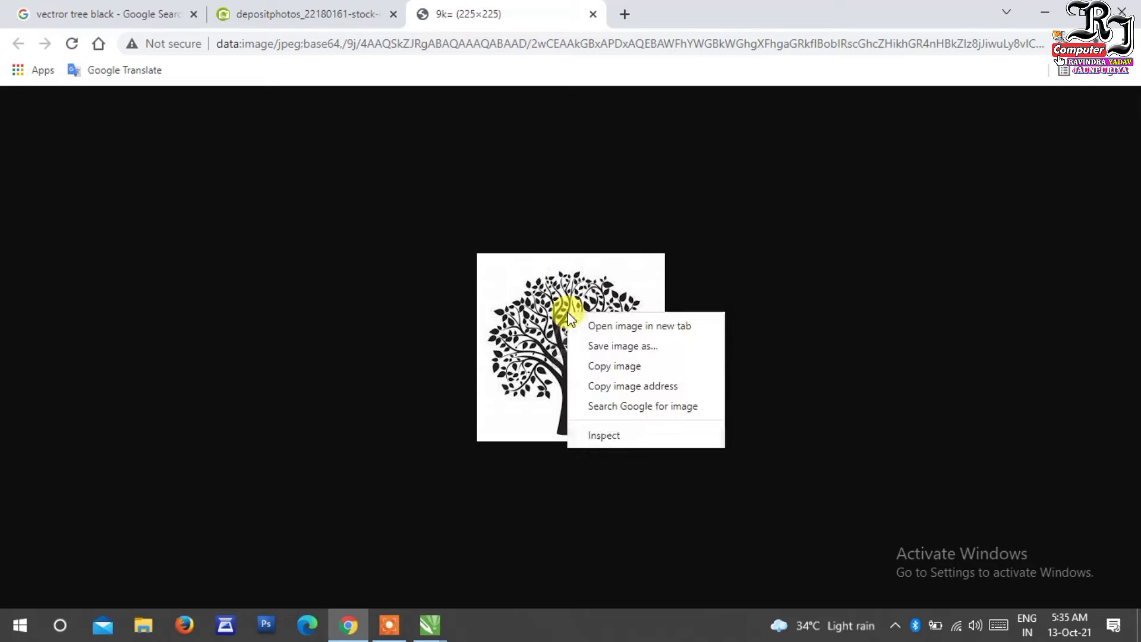
left_click(614, 367)
mouse_move(429, 625)
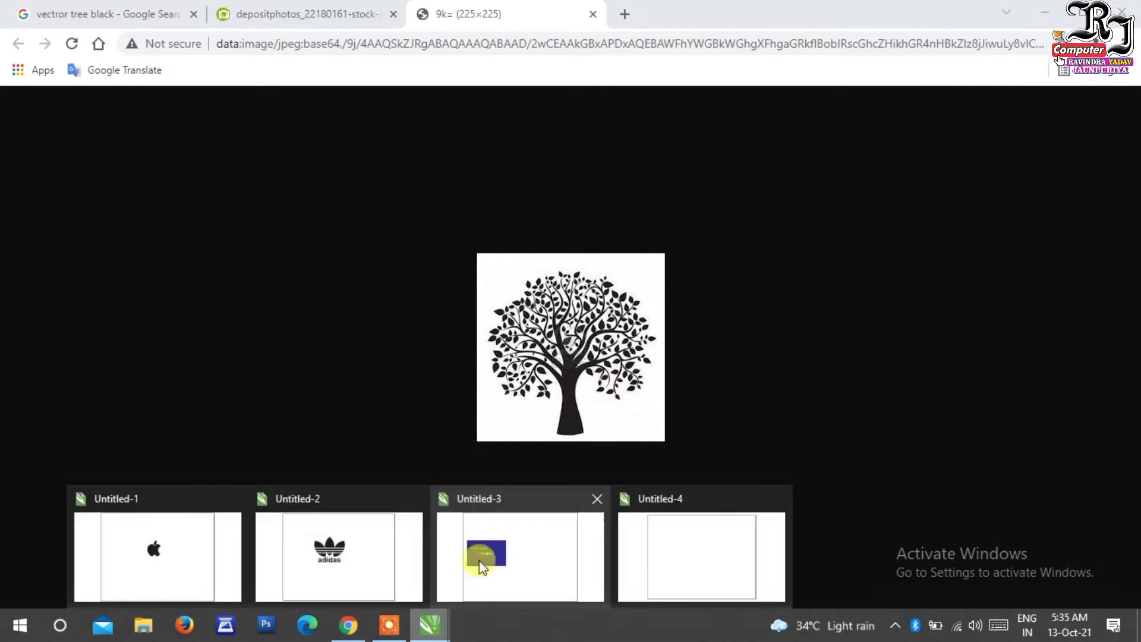
left_click(715, 563)
right_click(498, 350)
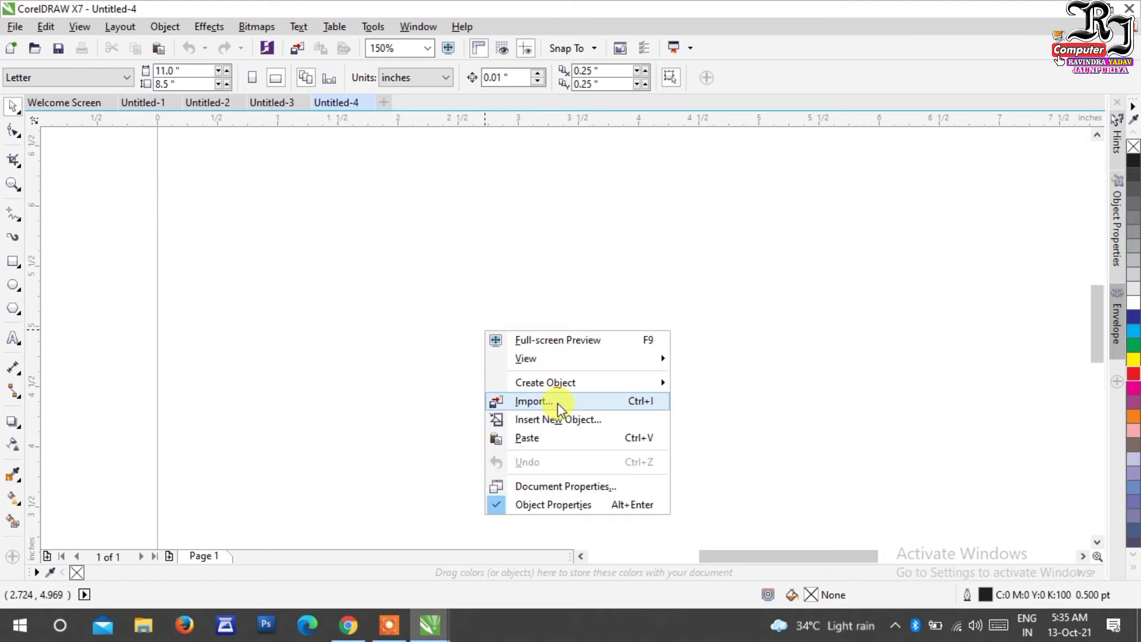
left_click(536, 439)
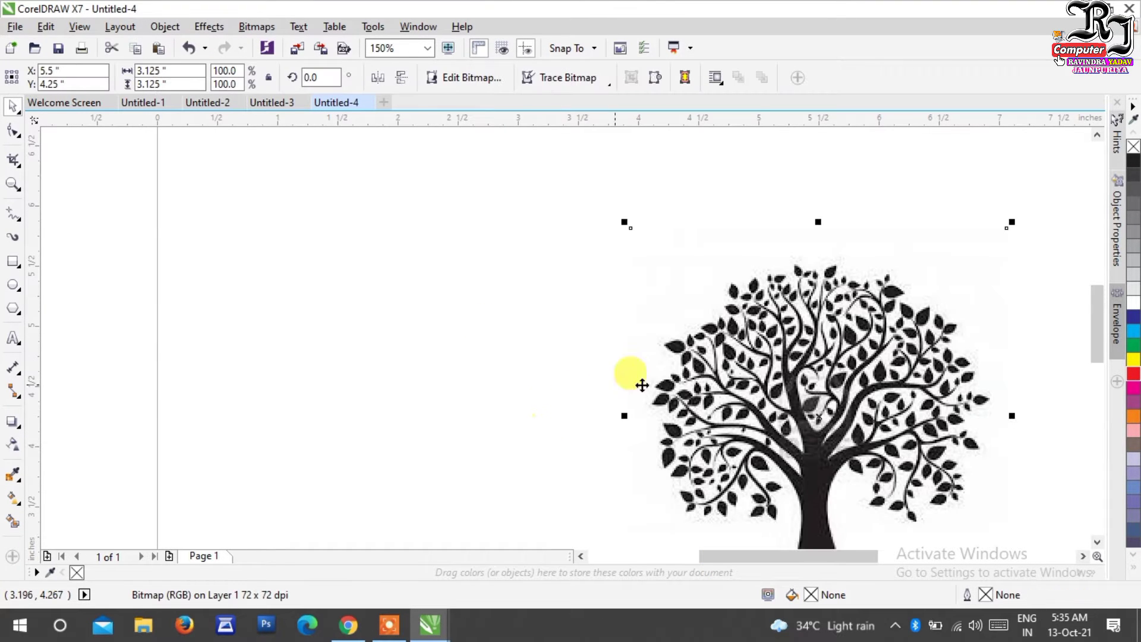
scroll(770, 412, "up", 2)
scroll(770, 411, "up", 2)
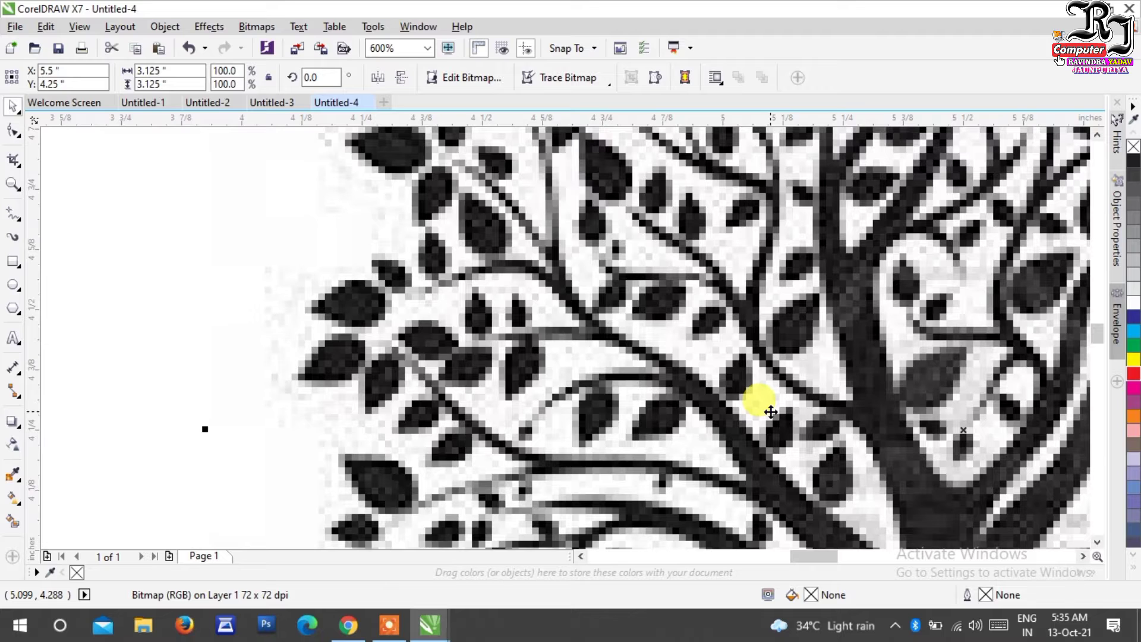
scroll(574, 306, "down", 2)
scroll(576, 308, "down", 2)
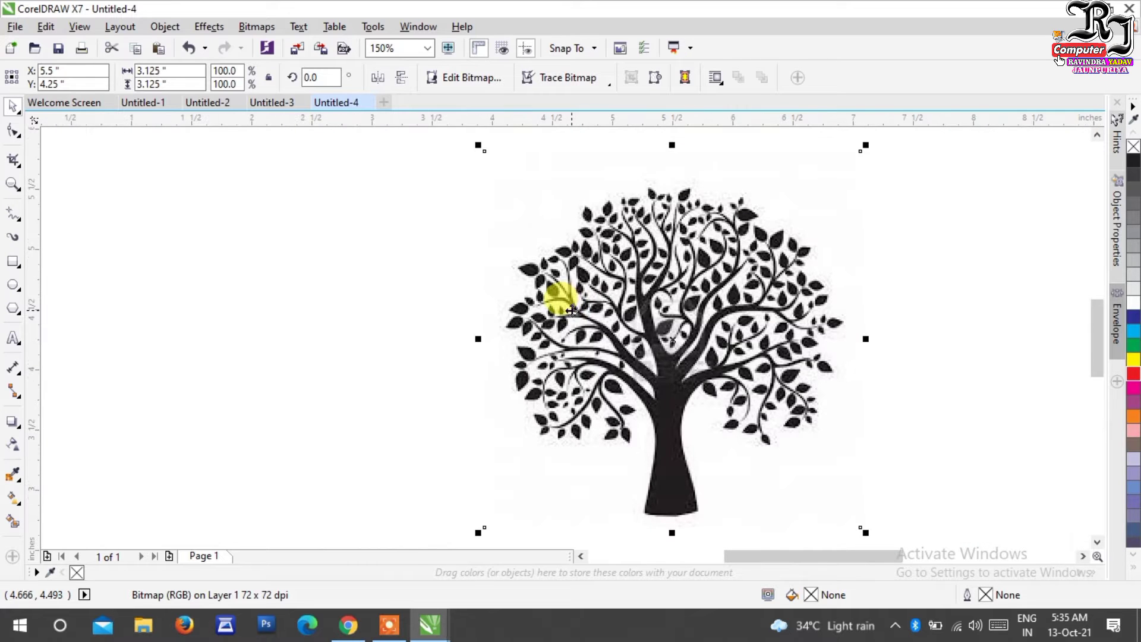
key("Delete")
- Return to the tree search results and scroll down, previewing the Black Tree Silhouette Vector Art result
left_click(349, 625)
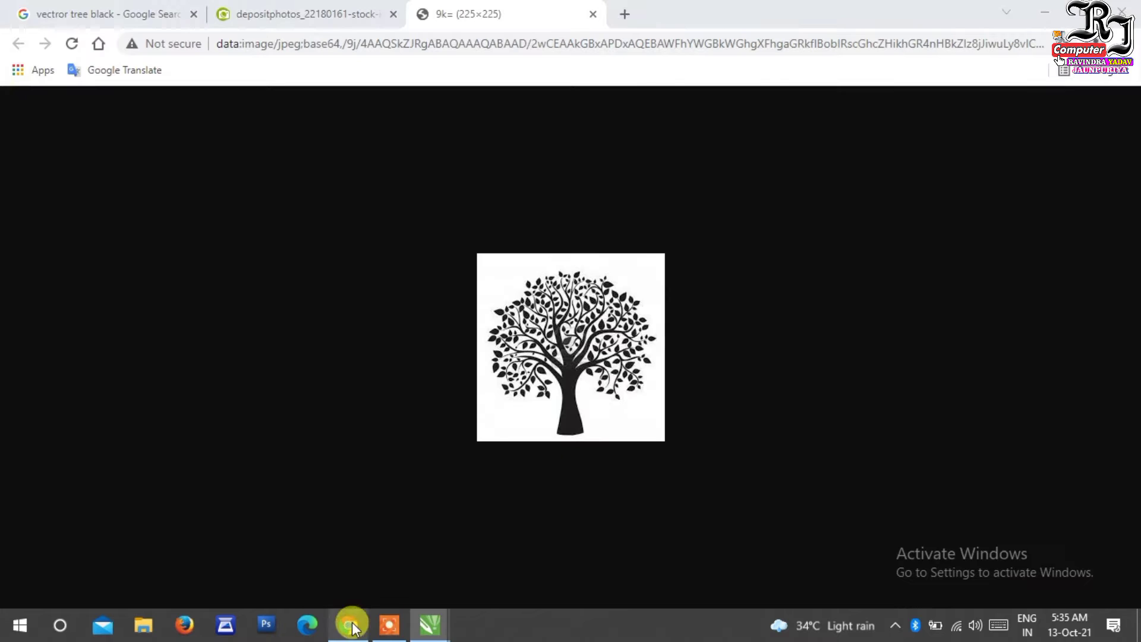
left_click(107, 14)
scroll(476, 237, "down", 5)
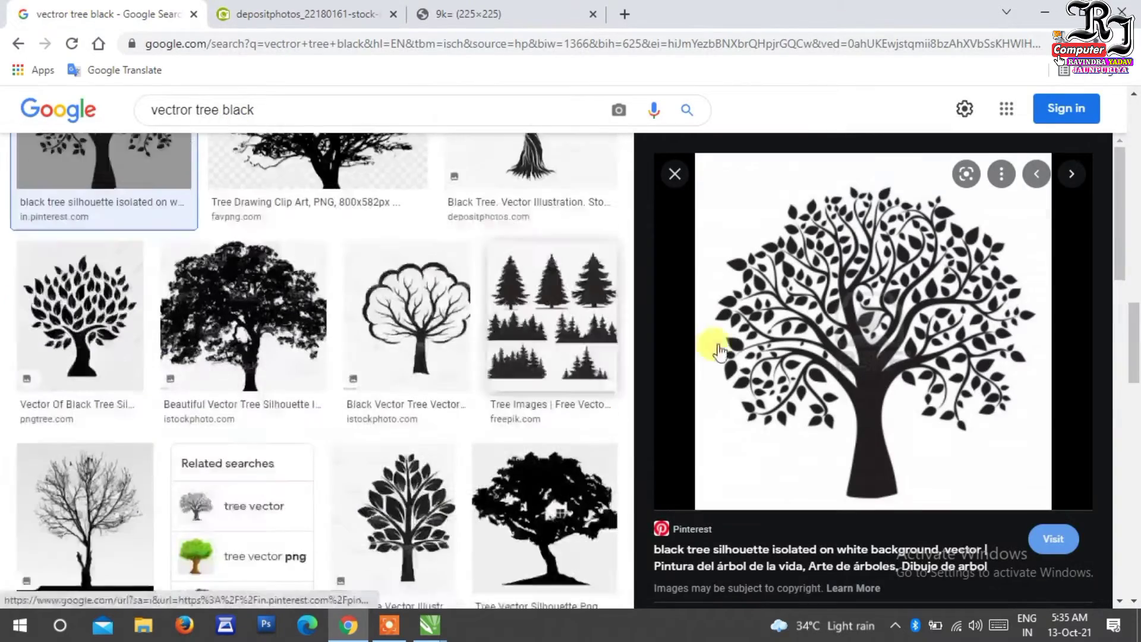
scroll(773, 368, "down", 5)
scroll(826, 406, "down", 4)
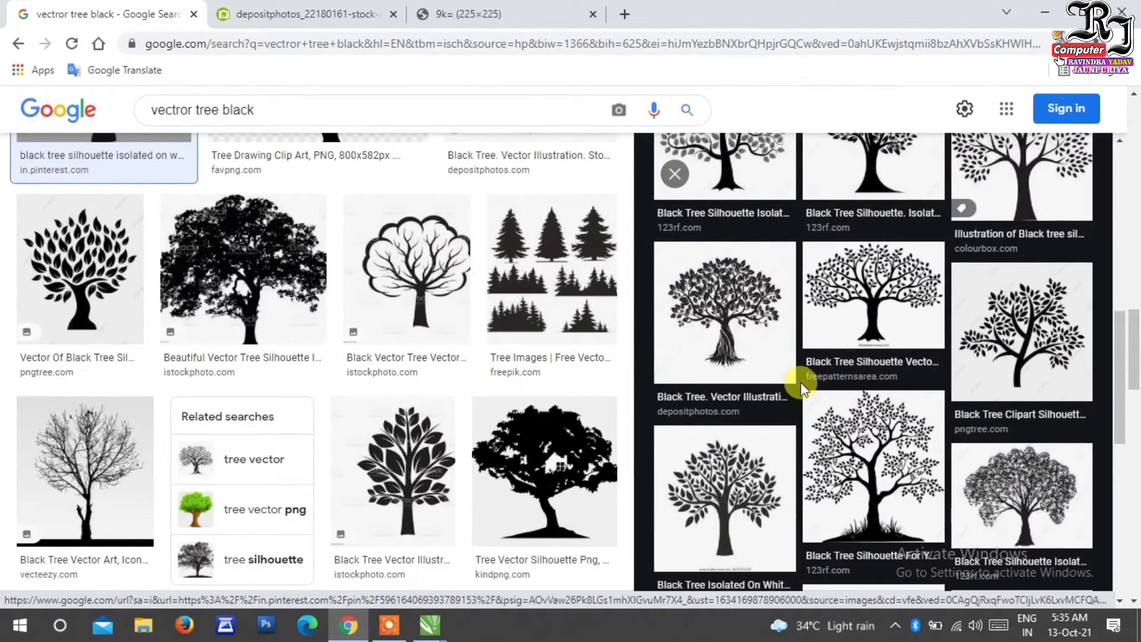
scroll(800, 383, "down", 1)
scroll(785, 373, "down", 1)
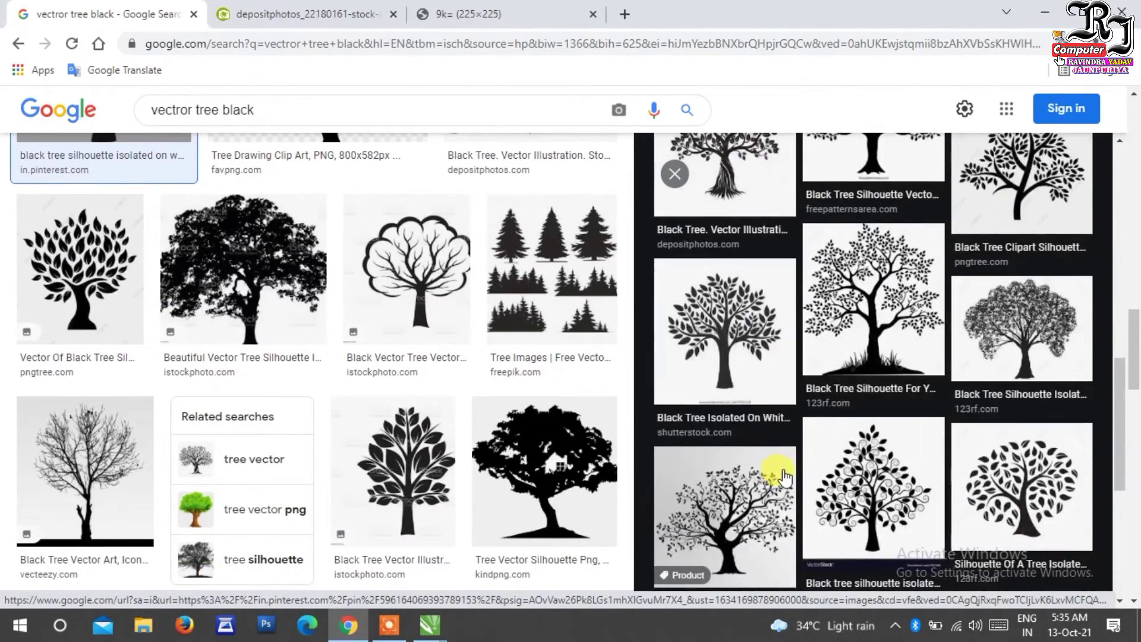
scroll(784, 477, "down", 3)
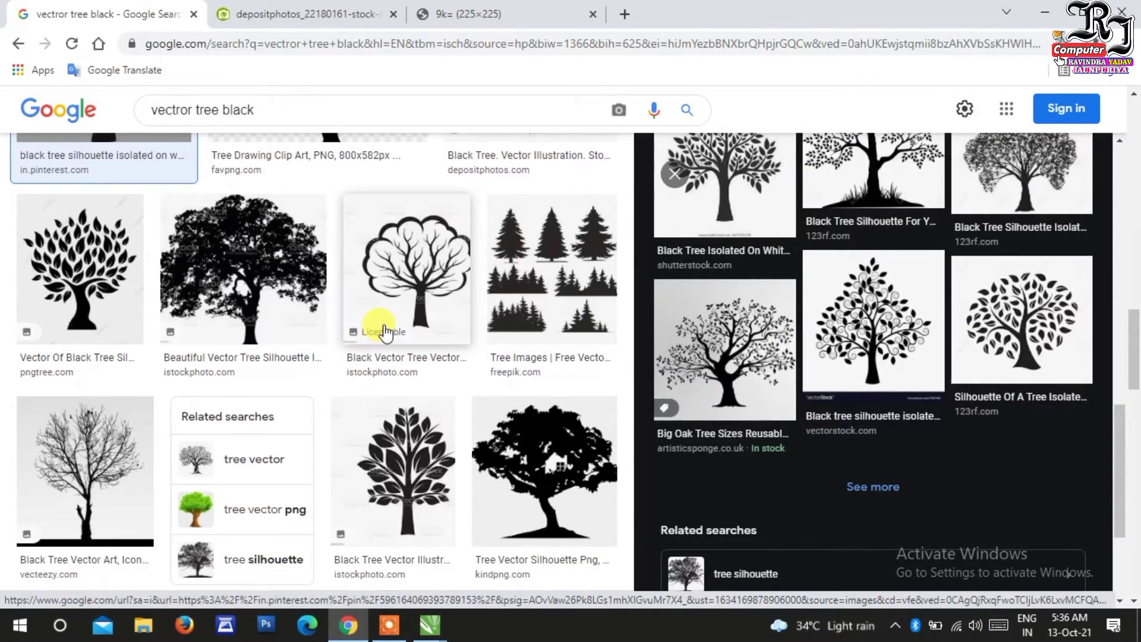
scroll(384, 332, "down", 3)
scroll(400, 326, "down", 3)
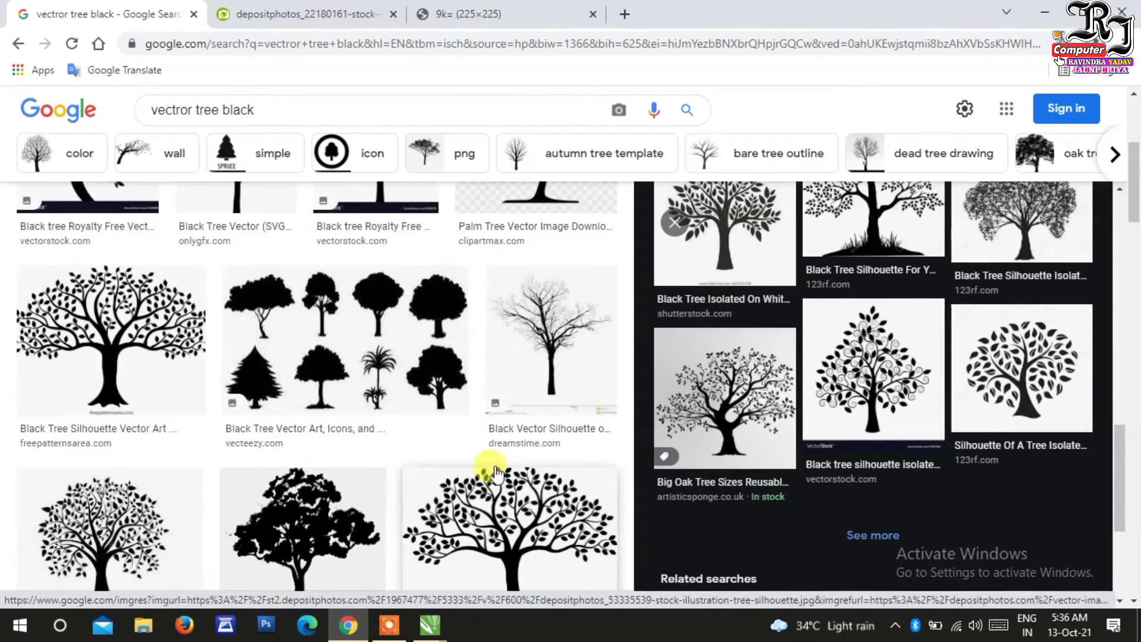
scroll(416, 384, "up", 3)
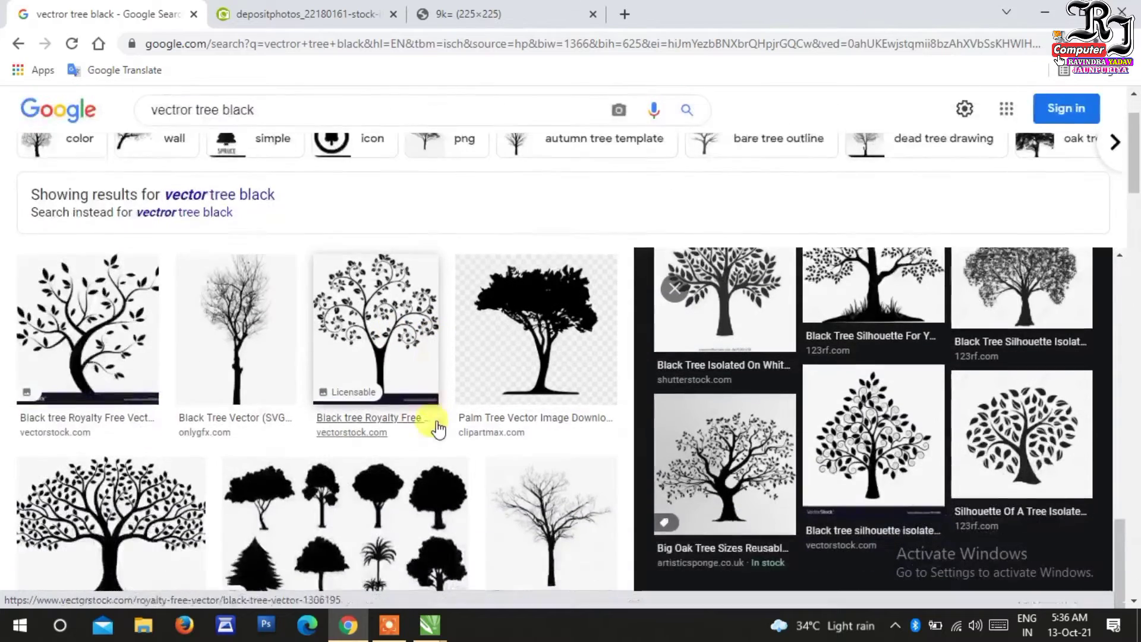
scroll(438, 428, "down", 2)
left_click(178, 428)
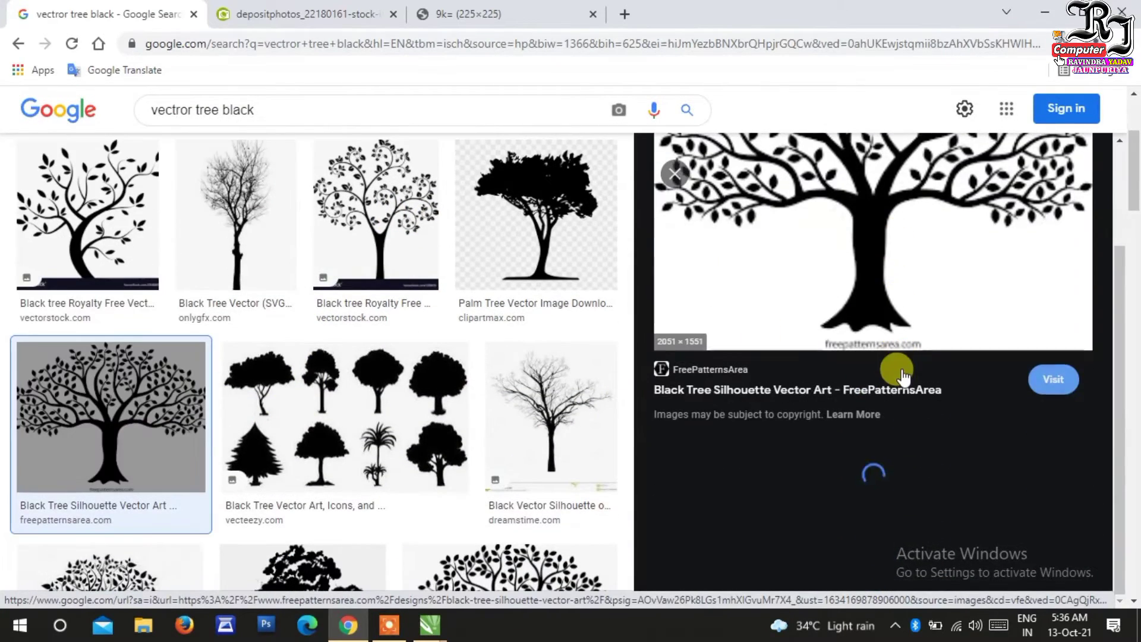
scroll(902, 375, "down", 2)
scroll(902, 375, "down", 4)
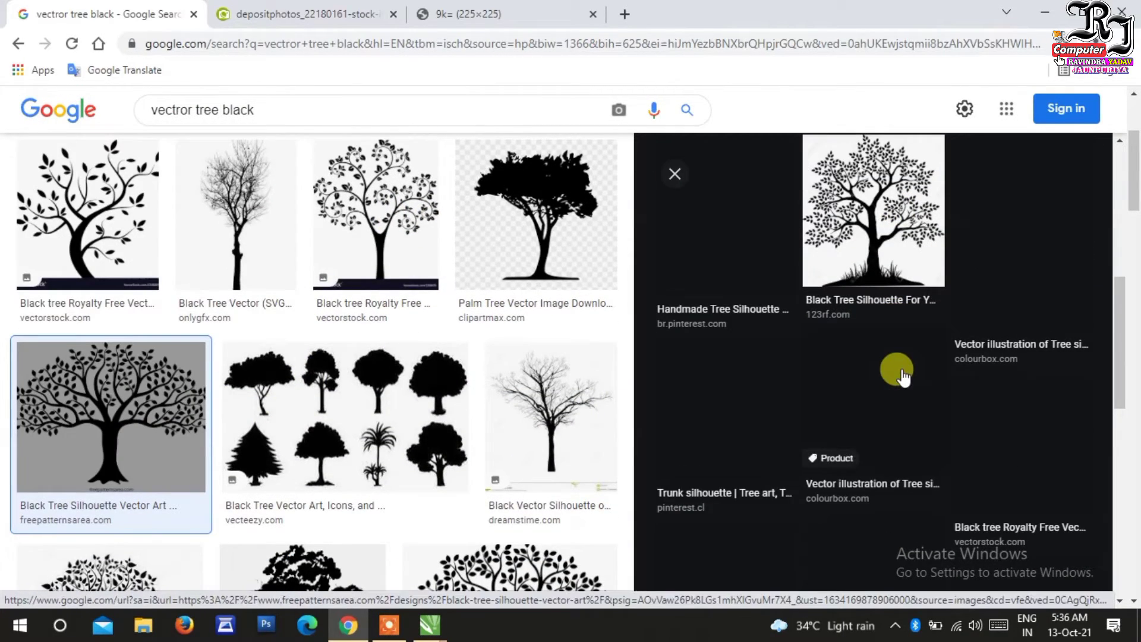
scroll(902, 374, "down", 4)
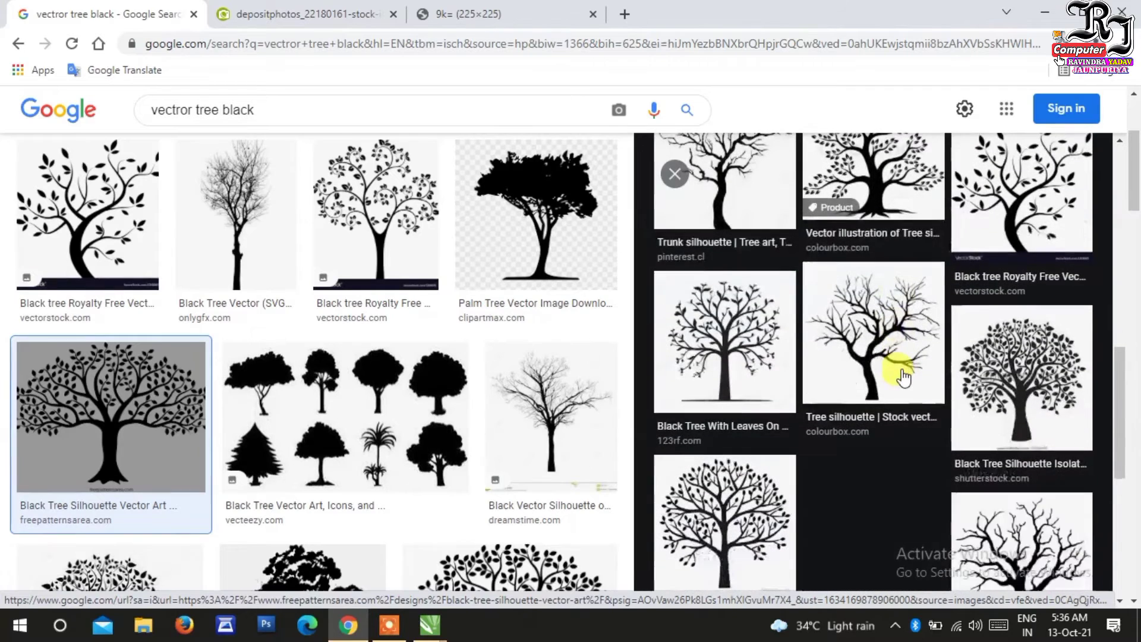
- Open the Shutterstock leafy tree silhouette in a new tab and copy the image
left_click(979, 389)
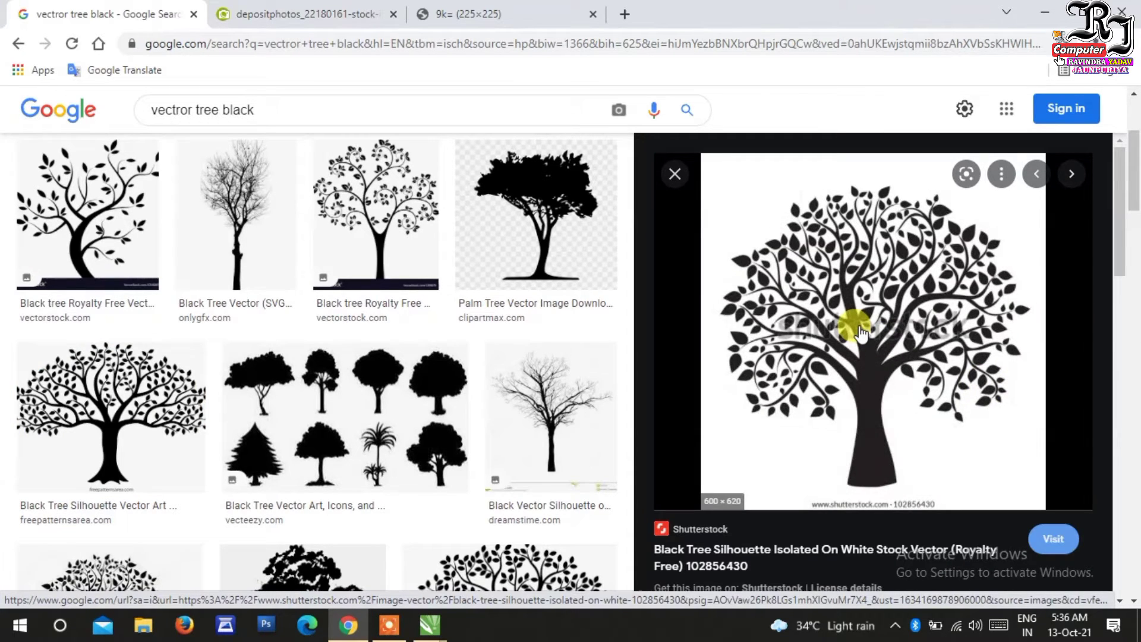
right_click(834, 272)
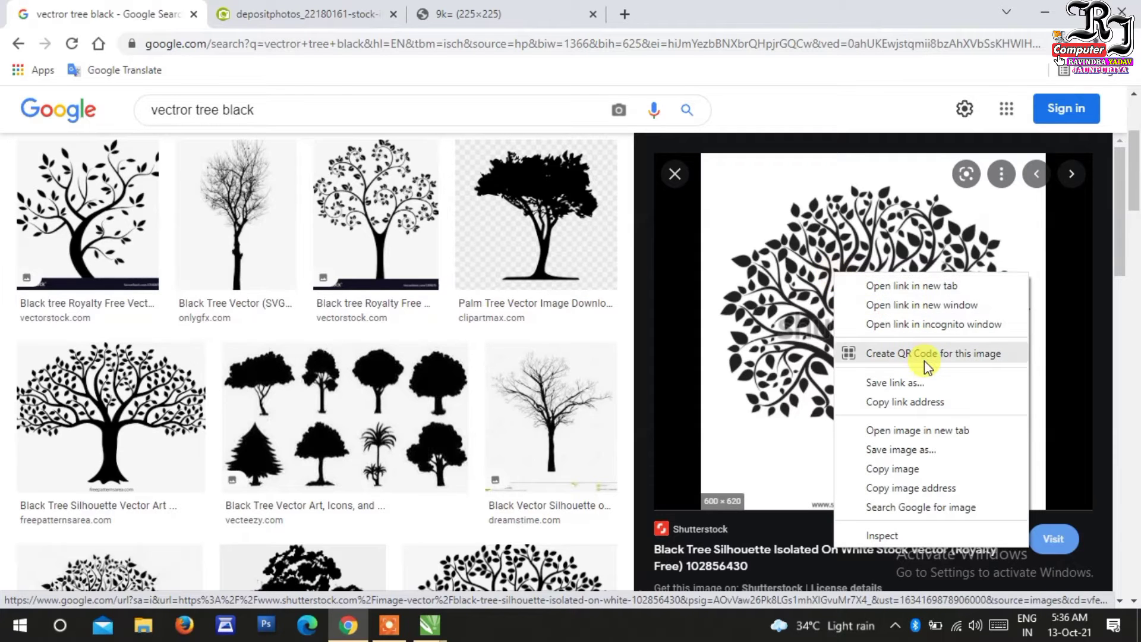
left_click(951, 430)
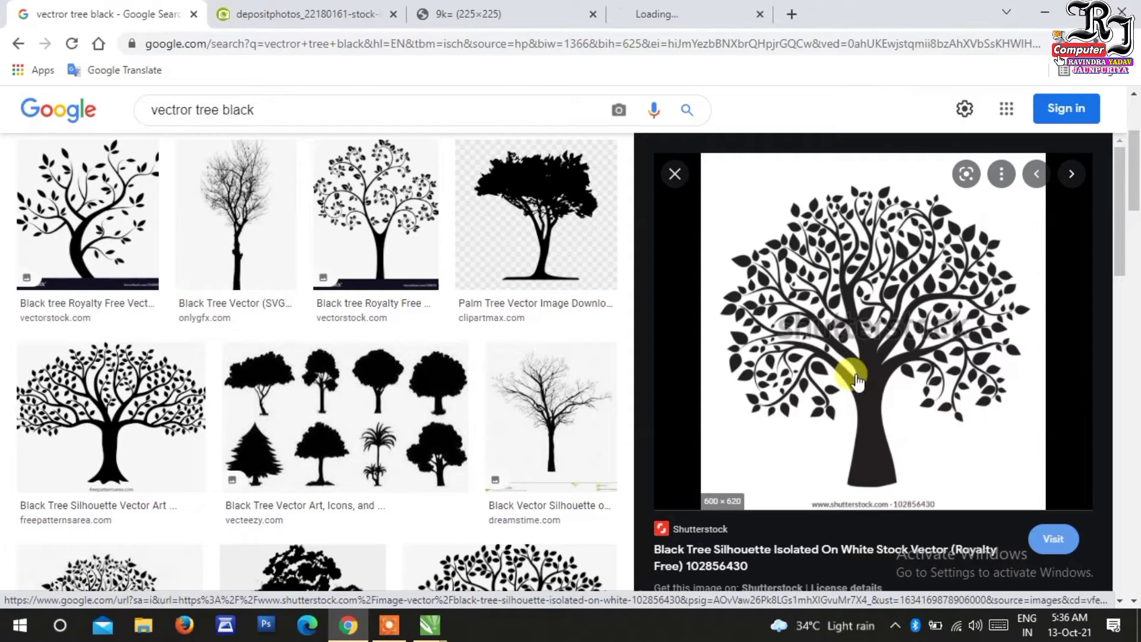
left_click(659, 14)
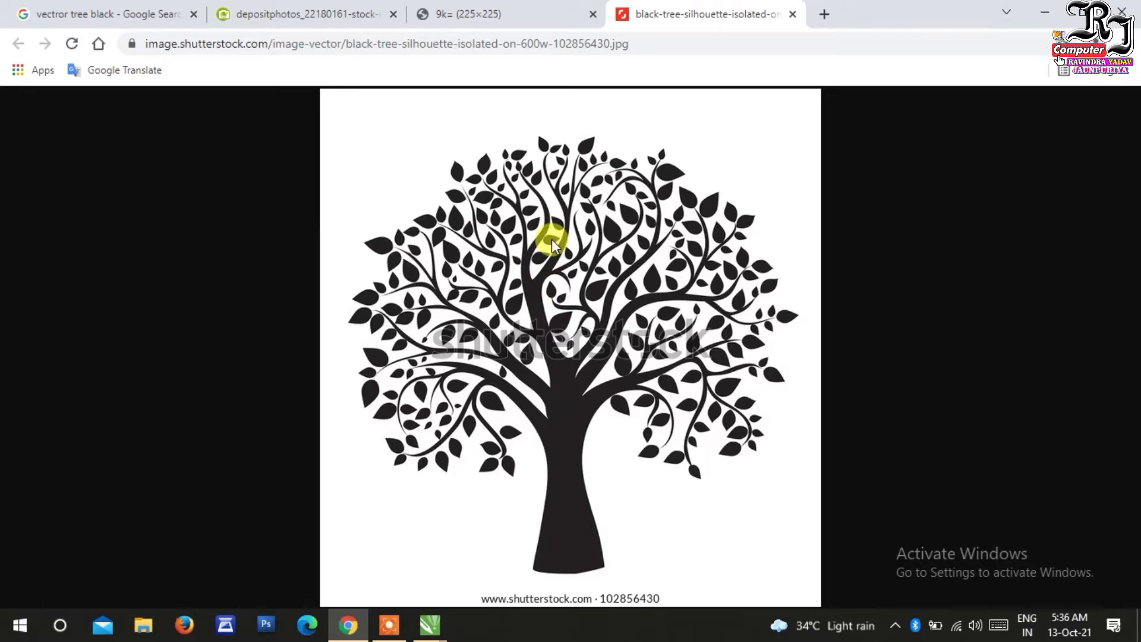
right_click(551, 208)
left_click(614, 263)
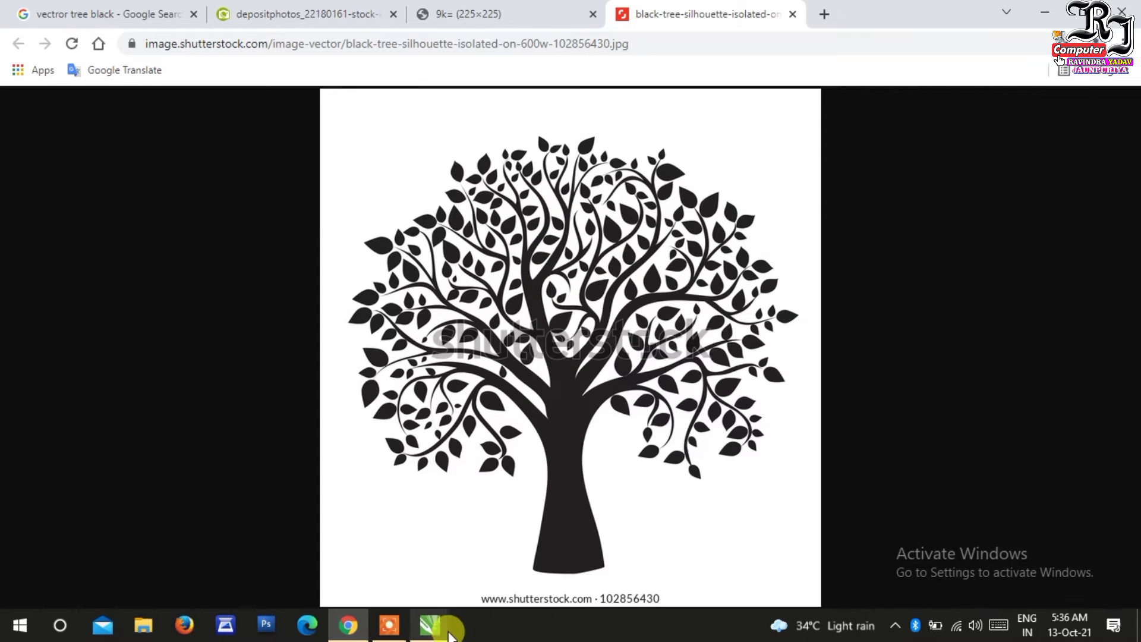
- Paste the copied Shutterstock tree onto the landscape CorelDRAW page
mouse_move(430, 625)
left_click(683, 571)
right_click(517, 348)
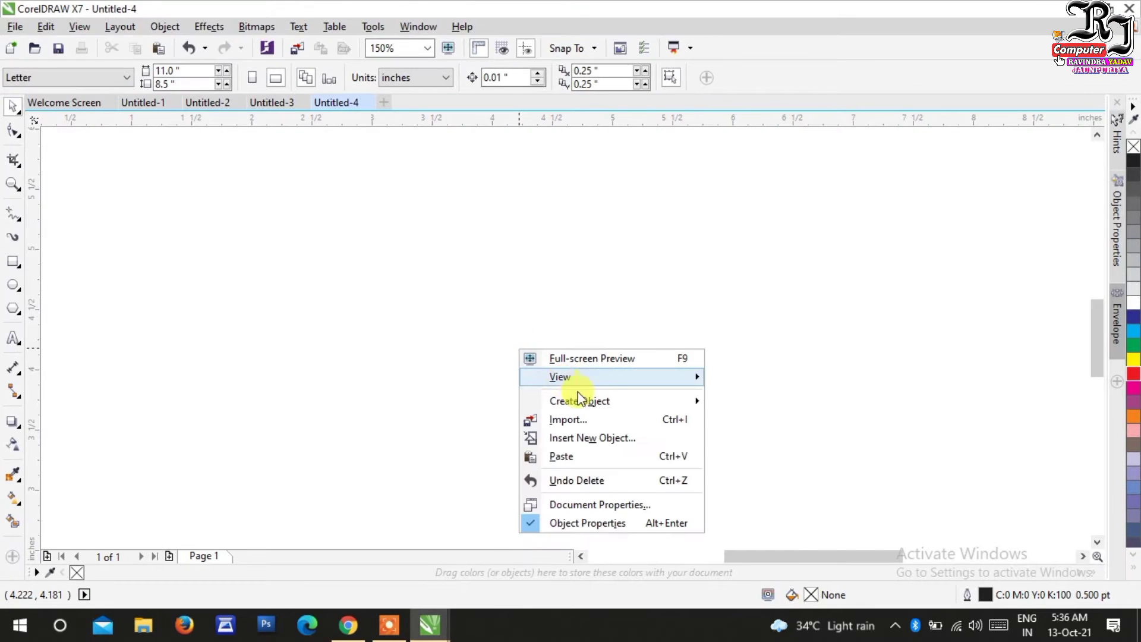
left_click(593, 456)
scroll(538, 380, "down", 4)
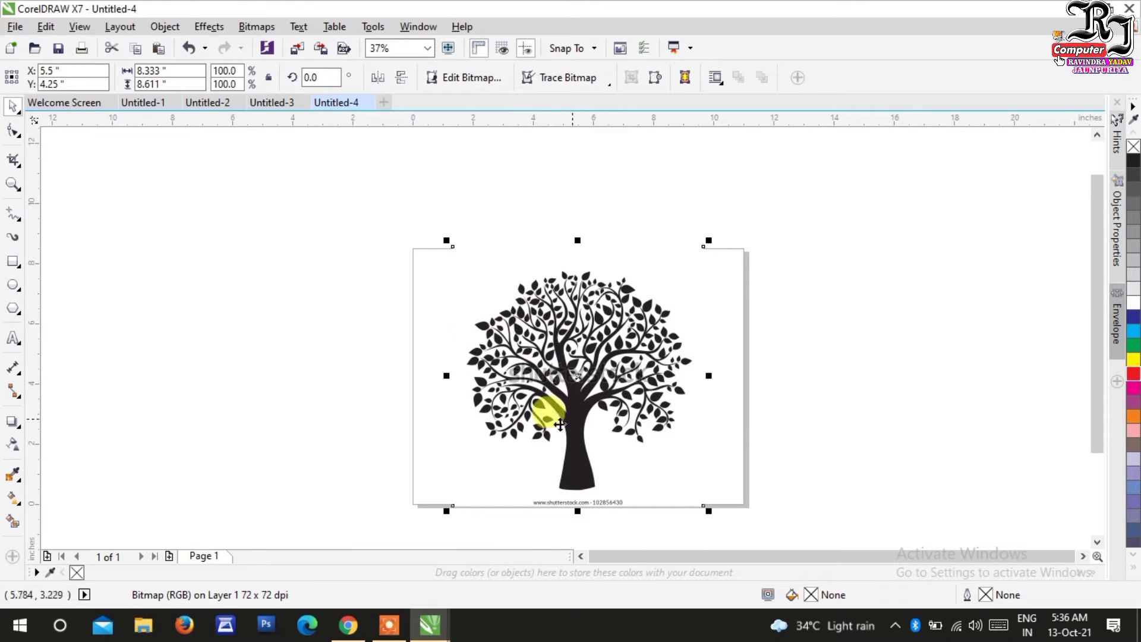
left_click(1134, 373)
right_click(1134, 359)
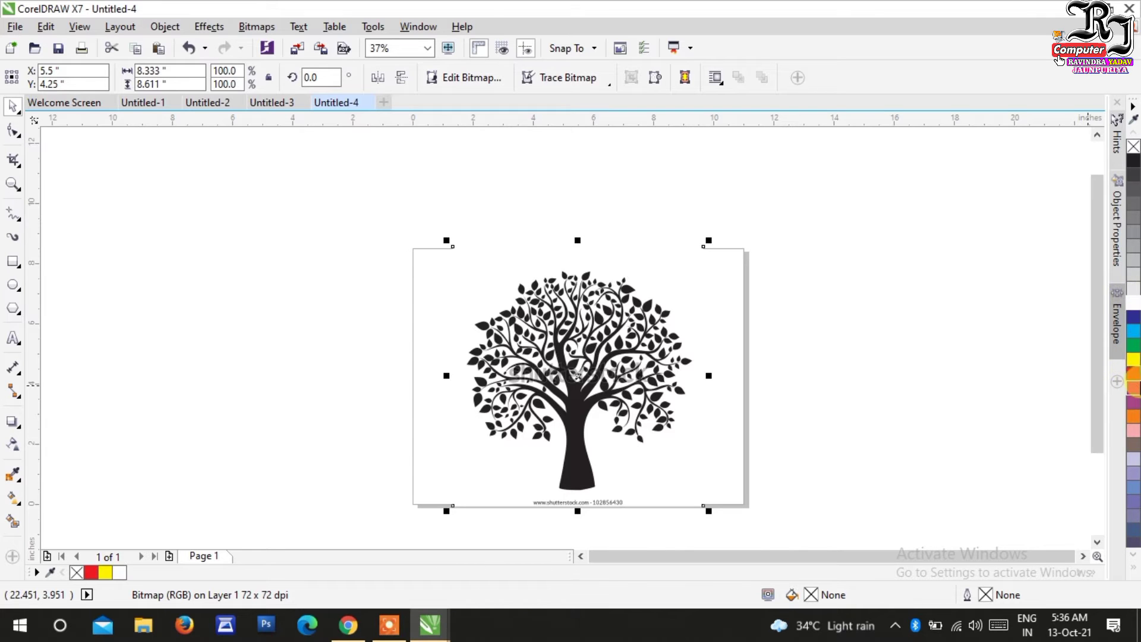
scroll(517, 256, "up", 2)
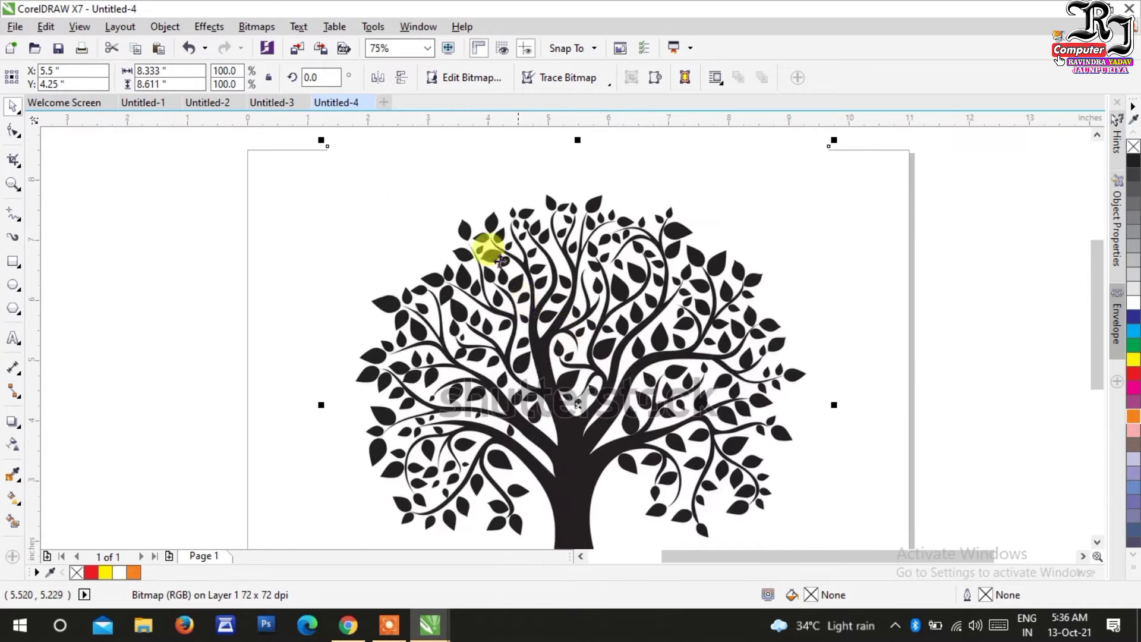
scroll(452, 229, "down", 2)
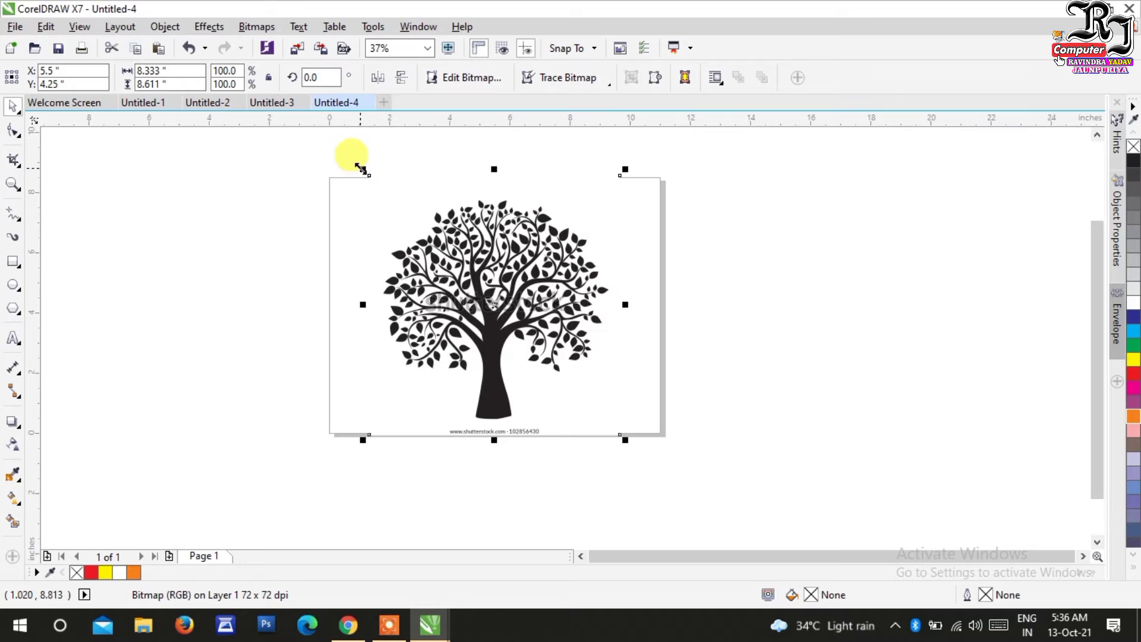
- Scale the tree bitmap to about 52.7% on the page's right side, undoing the stray move
left_click_drag(362, 170, 485, 301)
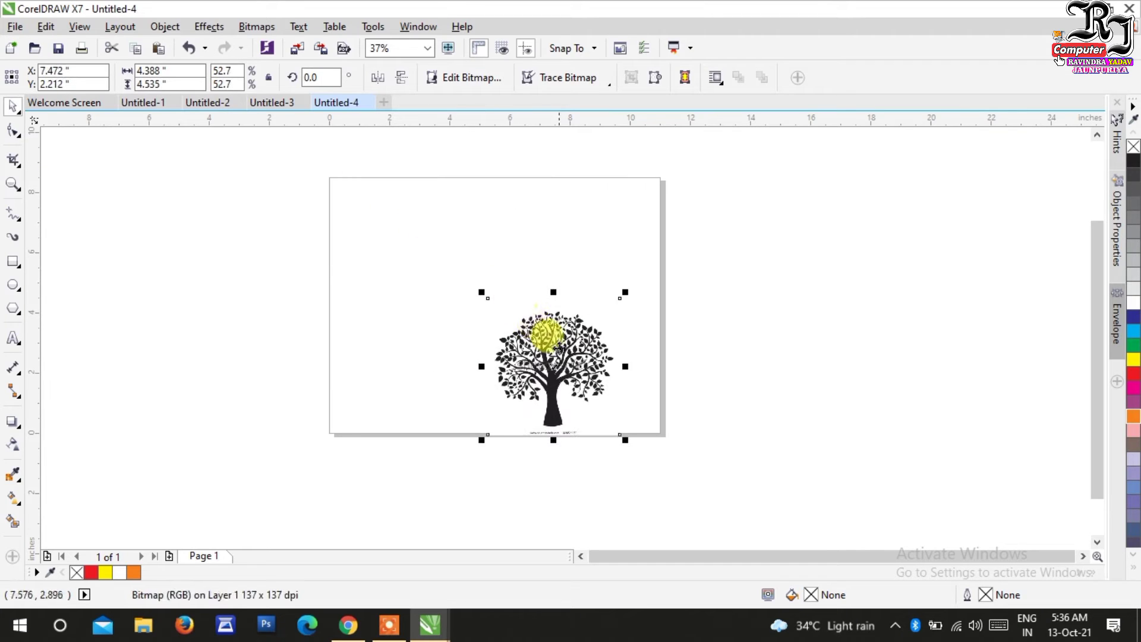
mouse_move(559, 350)
left_mouse_down()
mouse_move(585, 283)
mouse_move(371, 282)
mouse_move(392, 280)
left_mouse_up()
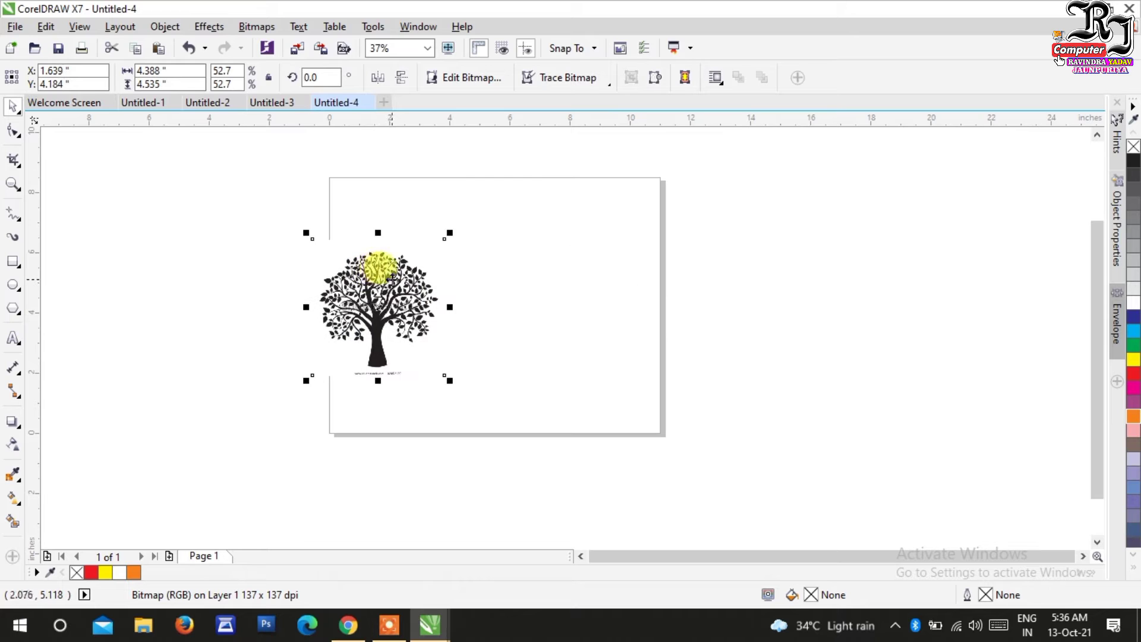
key("ctrl+z")
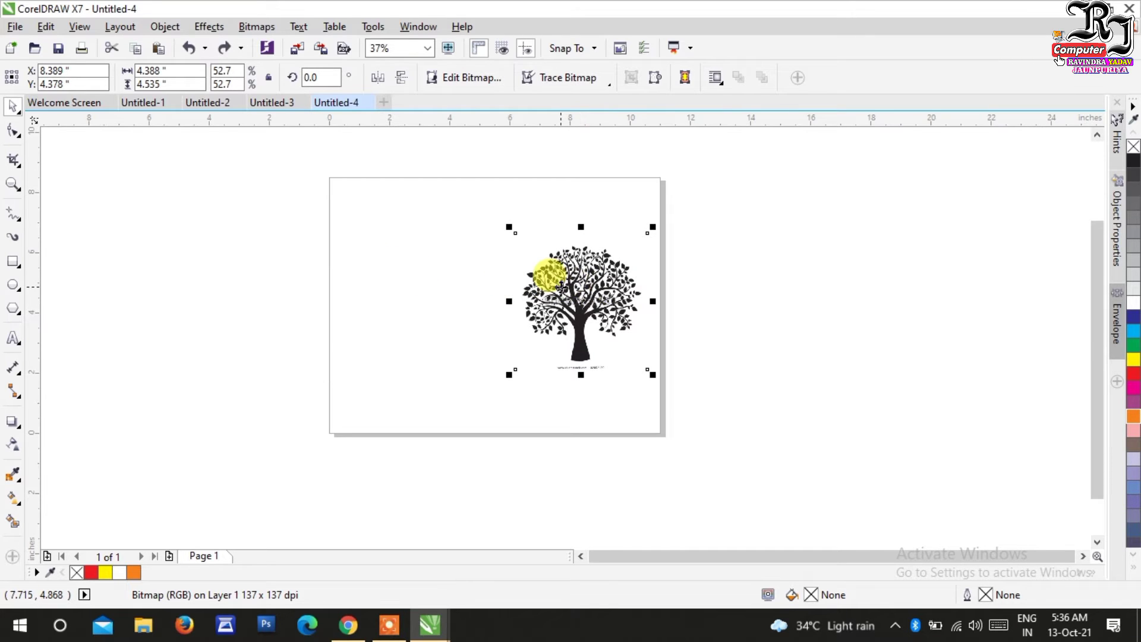
scroll(562, 288, "up", 2)
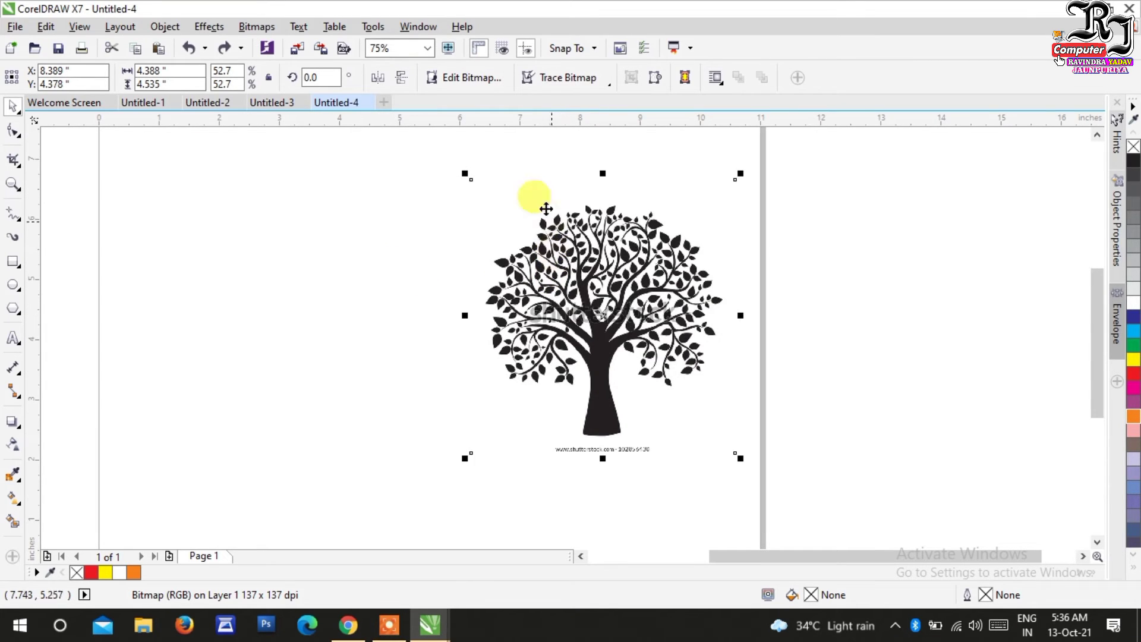
- Outline-trace the tree bitmap with the Clipart preset and move the traced group left of the original
left_click(611, 86)
mouse_move(579, 134)
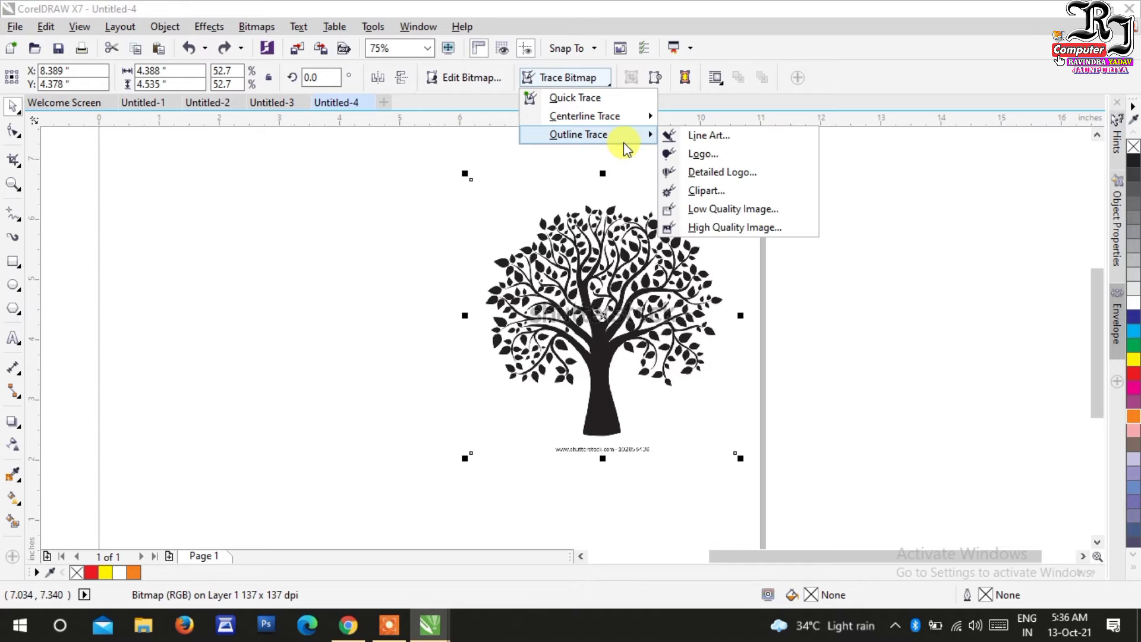
left_click(725, 188)
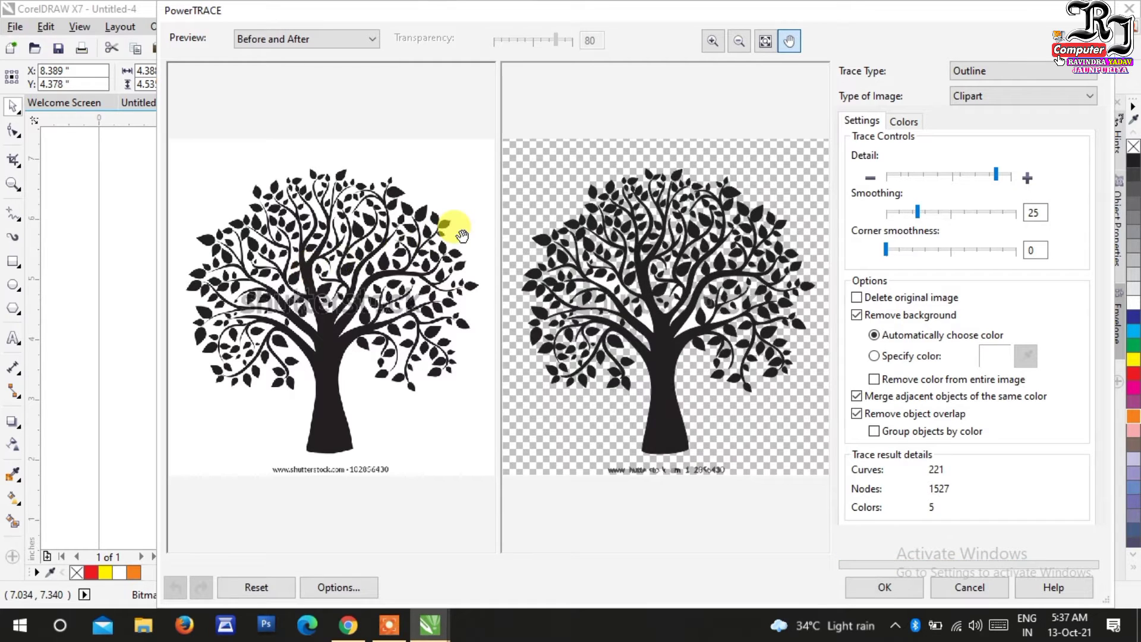
left_click(890, 587)
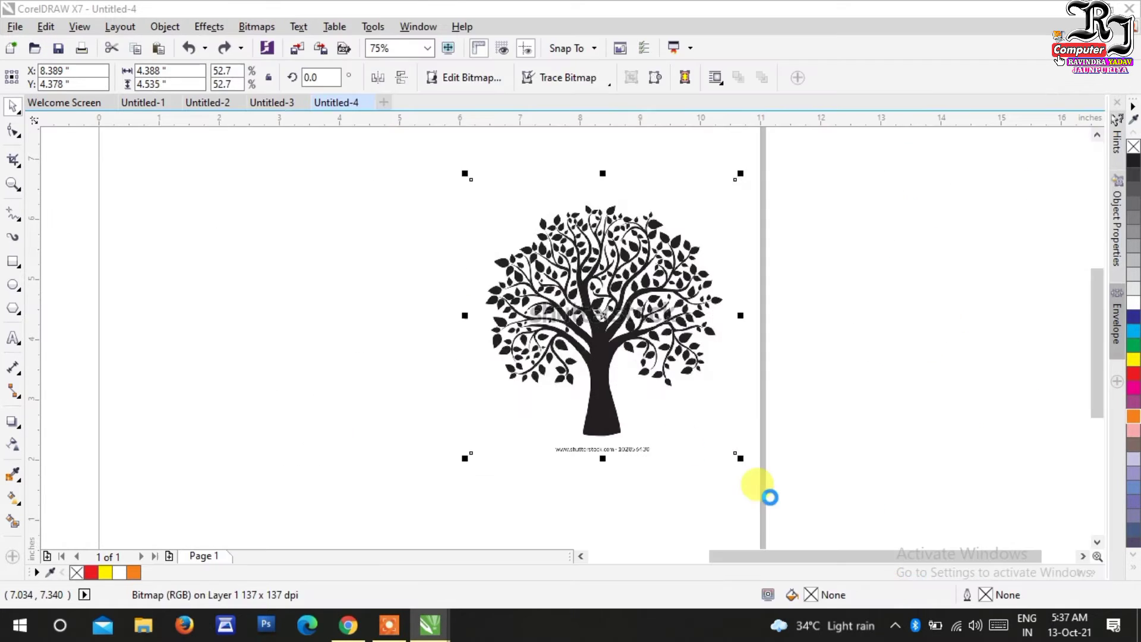
left_click_drag(672, 235, 337, 322)
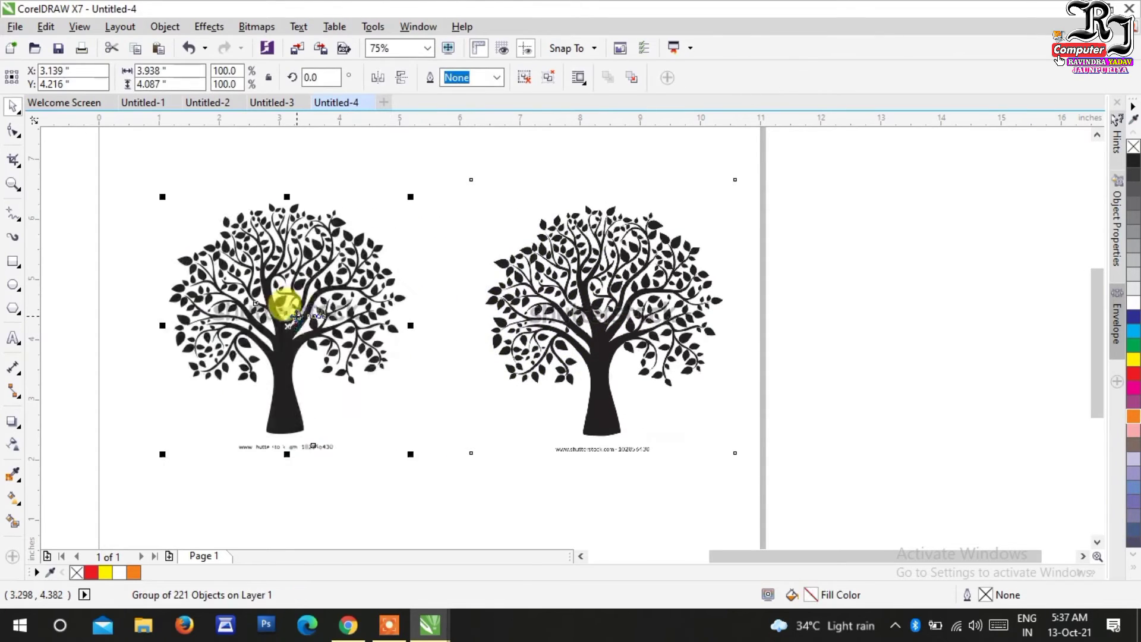
scroll(573, 330, "up", 2)
scroll(572, 330, "up", 3)
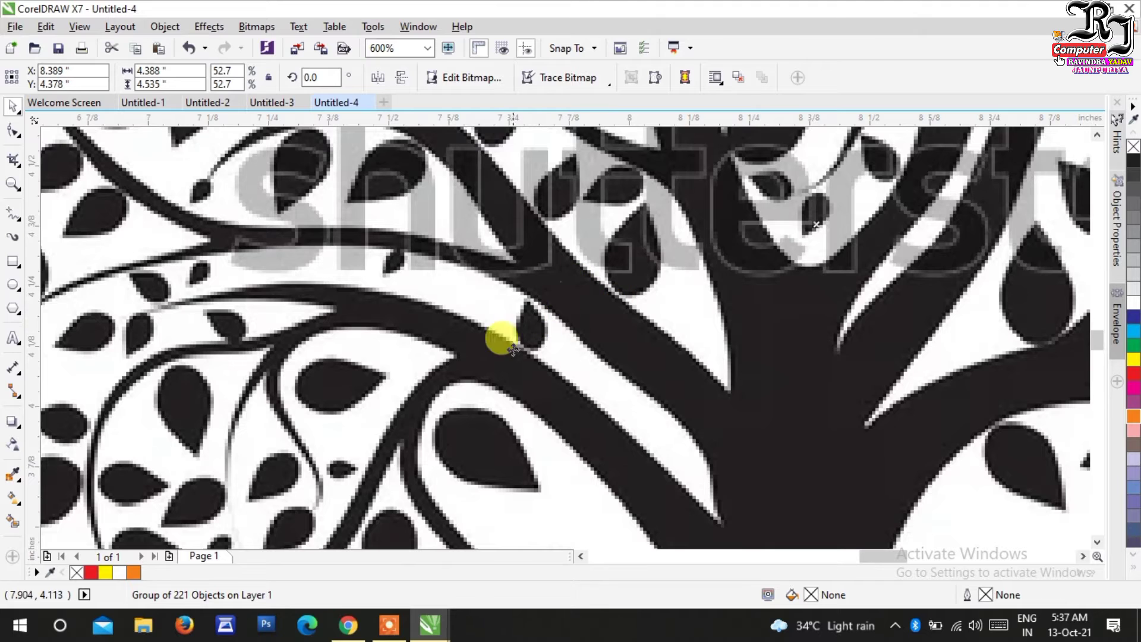
- Delete the original tree picture and break the traced tree group into separate shapes
key("Delete")
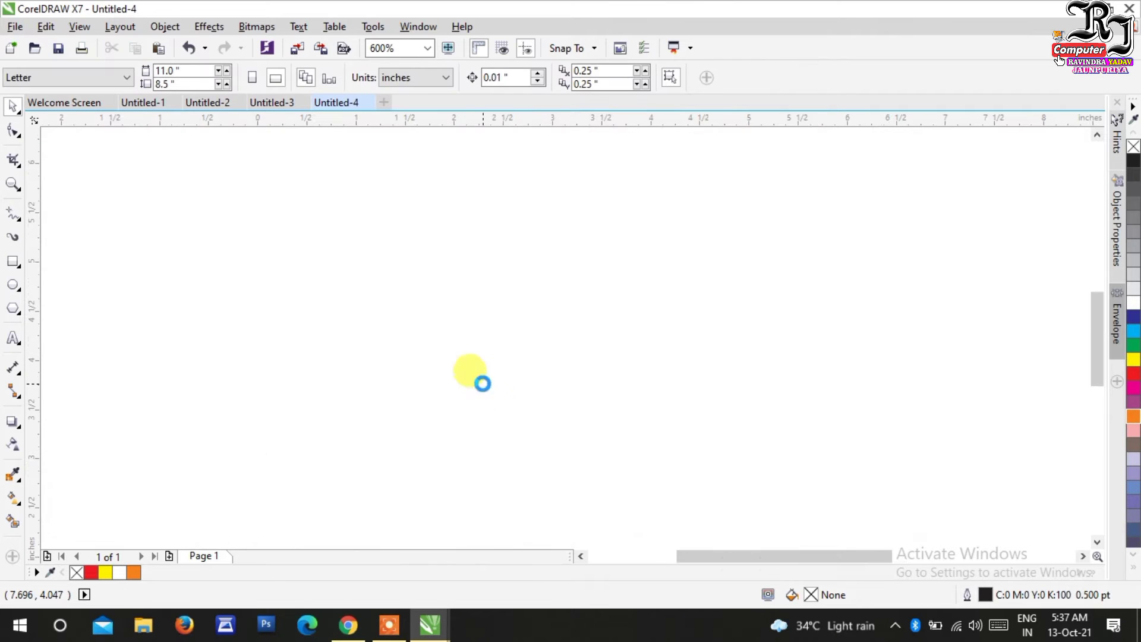
key("F4")
scroll(461, 313, "up", 4)
scroll(461, 313, "down", 1)
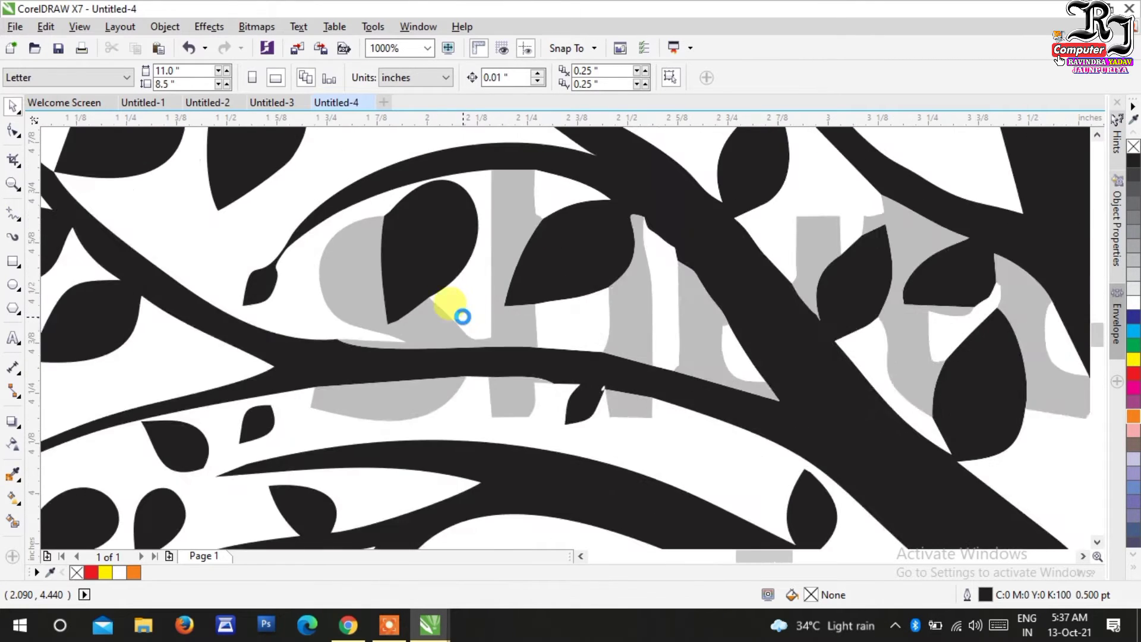
scroll(461, 312, "down", 1)
left_click(450, 320)
scroll(450, 320, "down", 1)
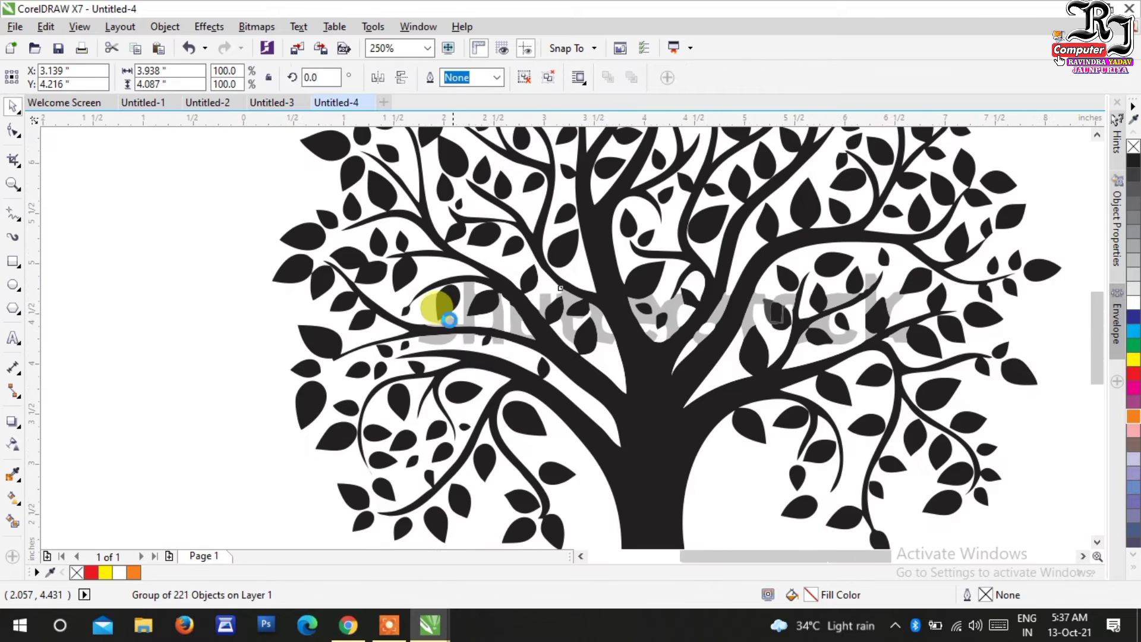
scroll(434, 300, "down", 1)
left_click(523, 78)
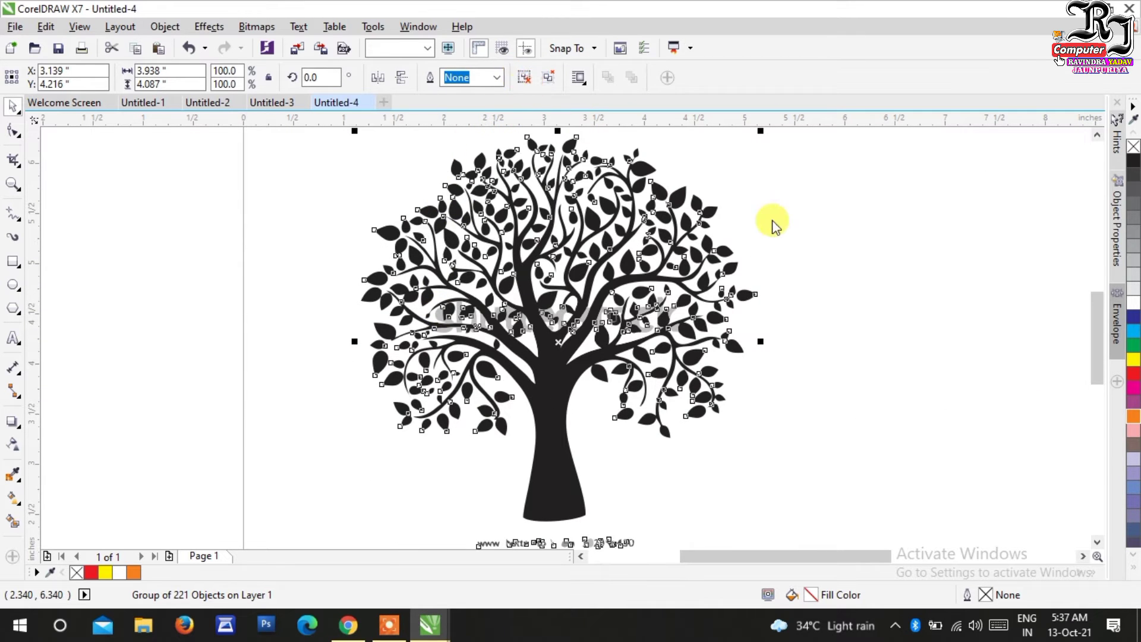
left_click(513, 314)
- Select individual leaf and branch shapes on the tree near the watermark
scroll(452, 312, "up", 1)
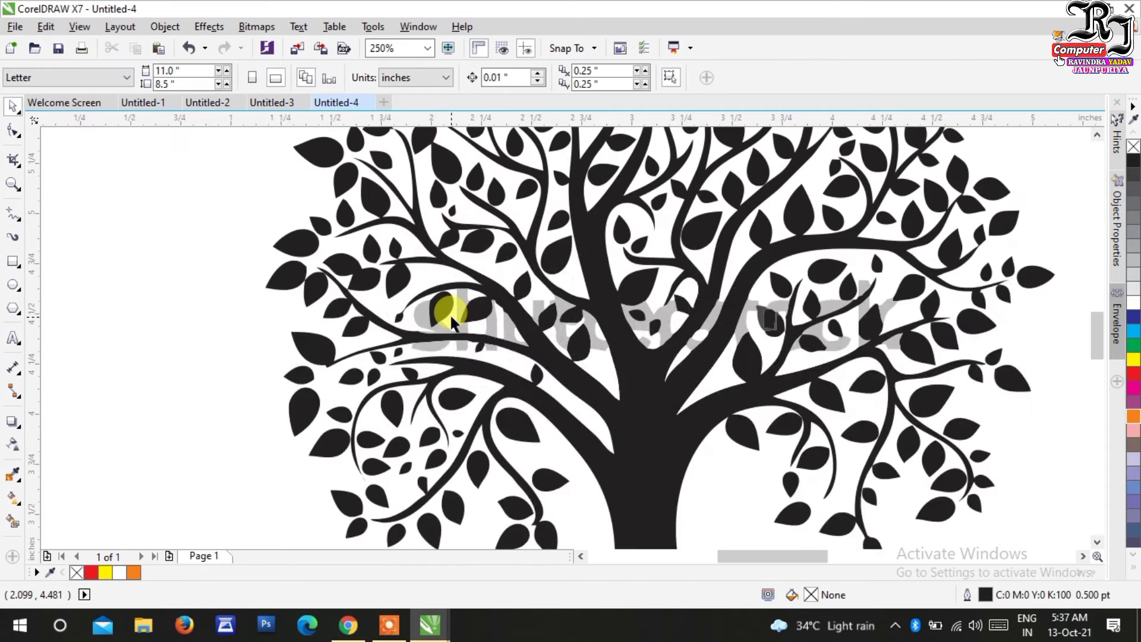
left_click(446, 329)
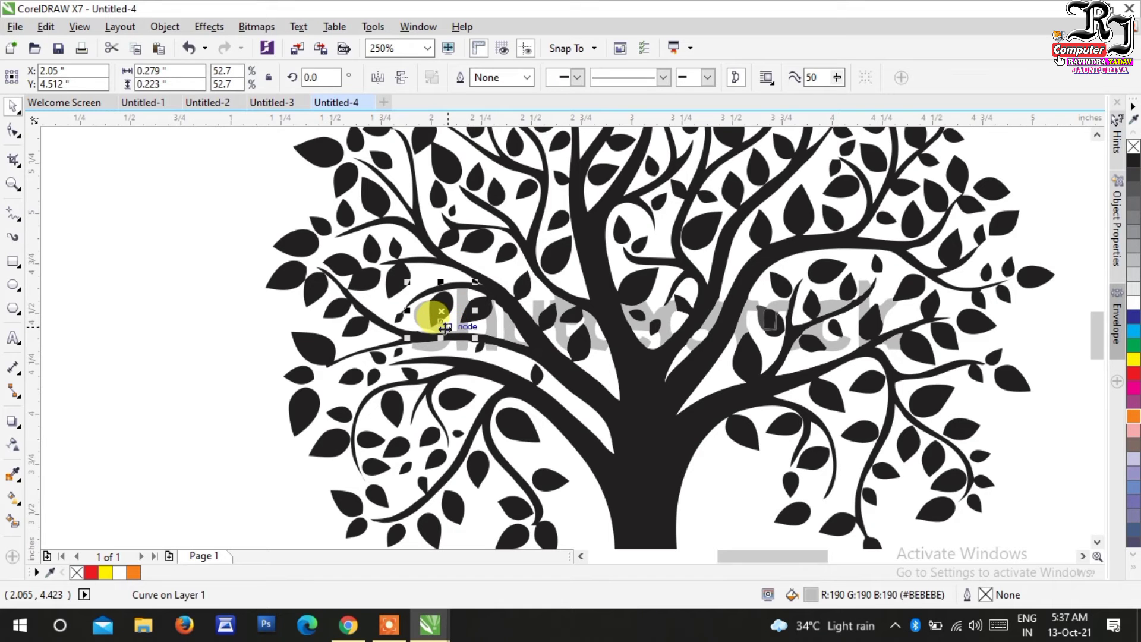
left_click(445, 332)
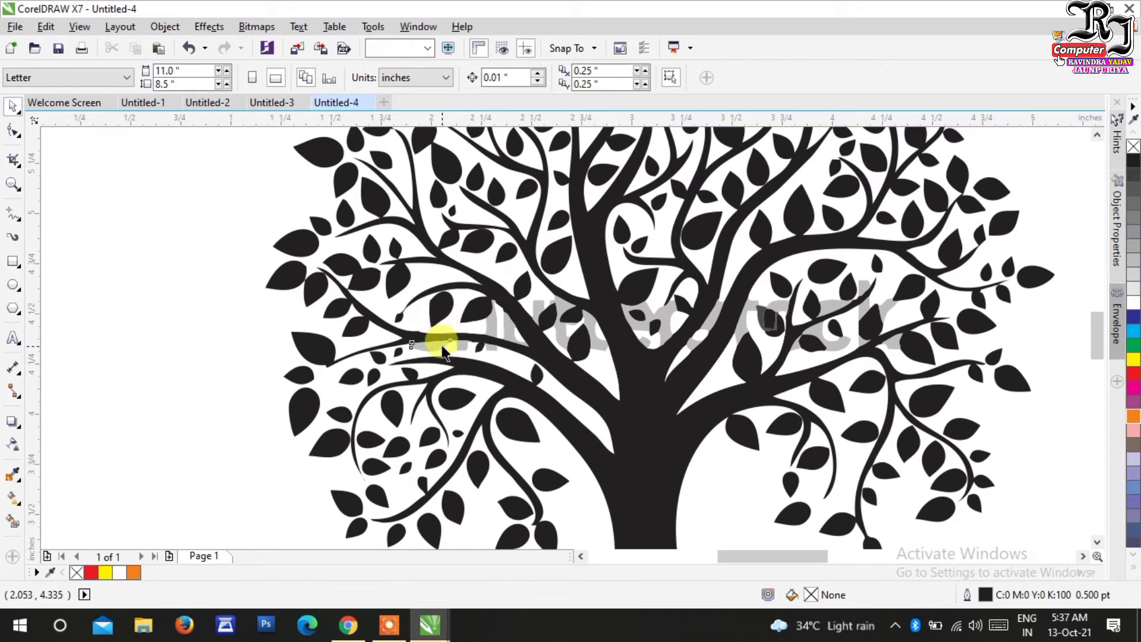
left_click(443, 351)
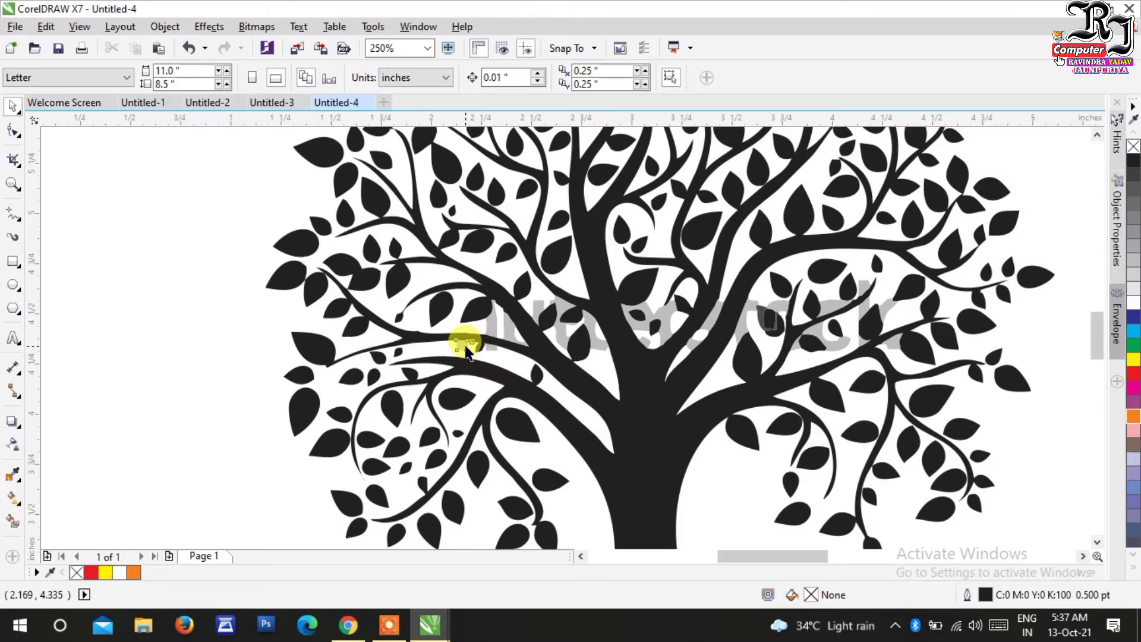
left_click(467, 350)
left_click(484, 324)
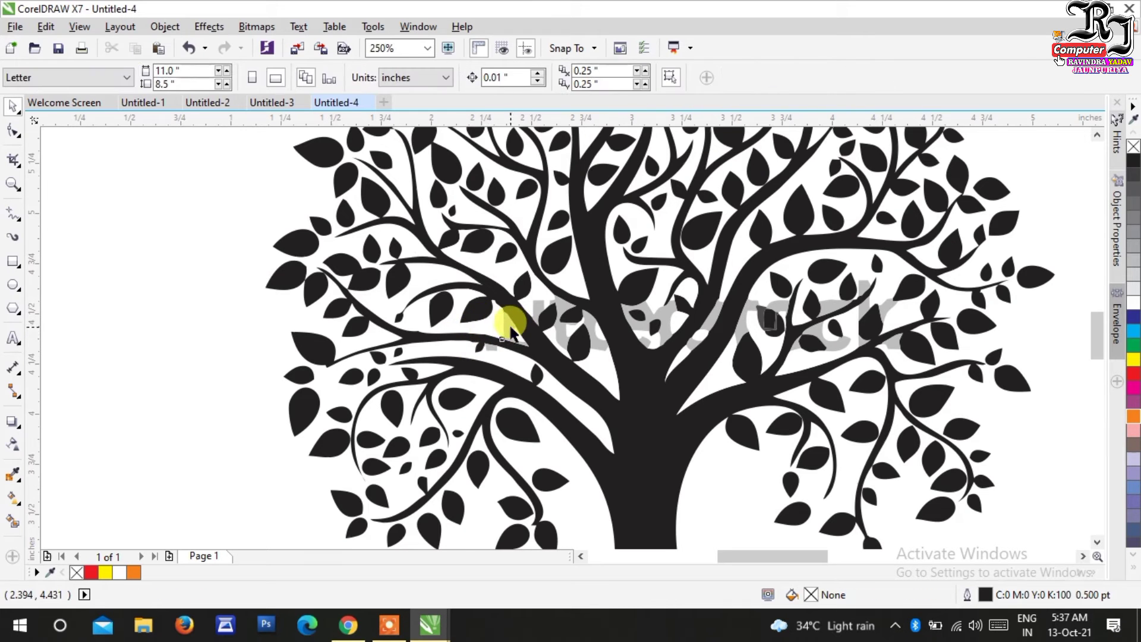
left_click(508, 336)
left_click(486, 343)
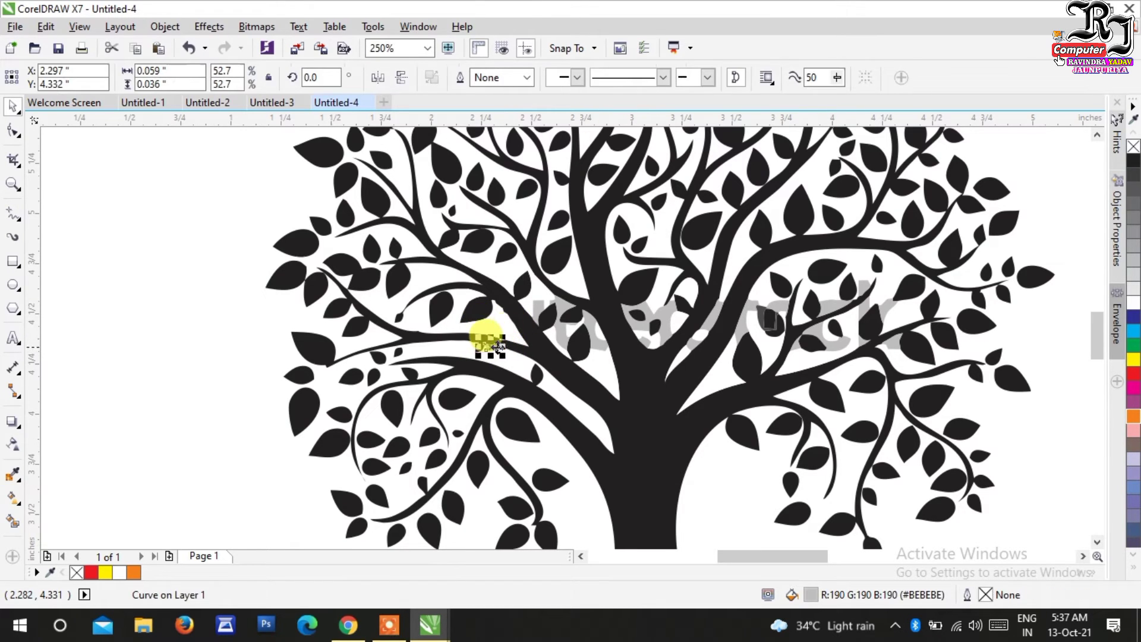
left_click(555, 319)
left_click(594, 334)
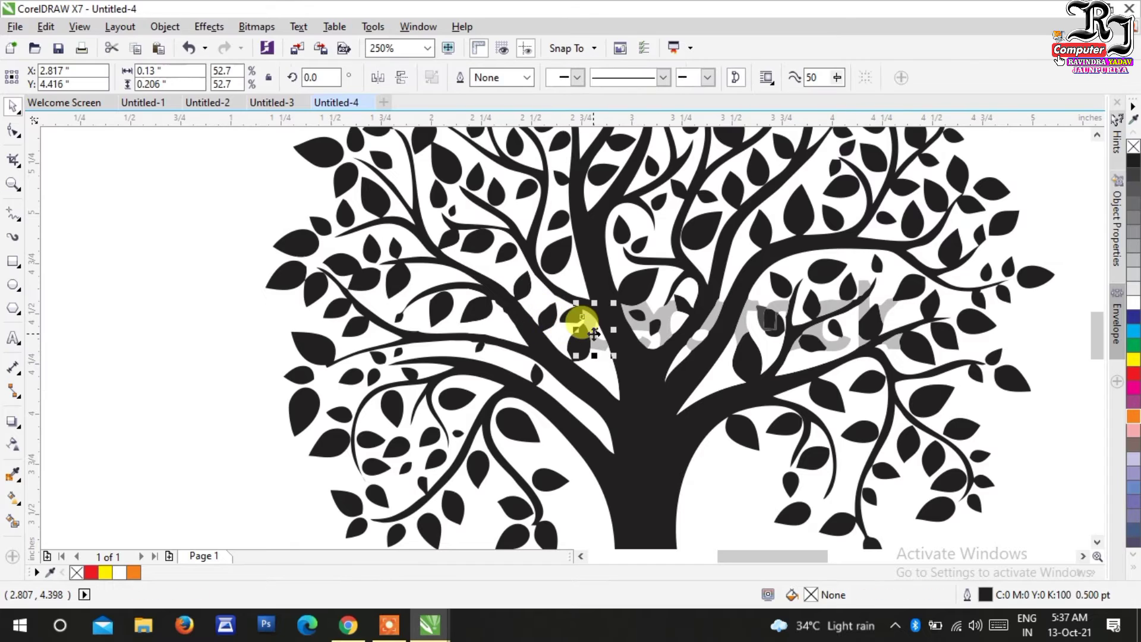
left_click(639, 303)
left_click(651, 324)
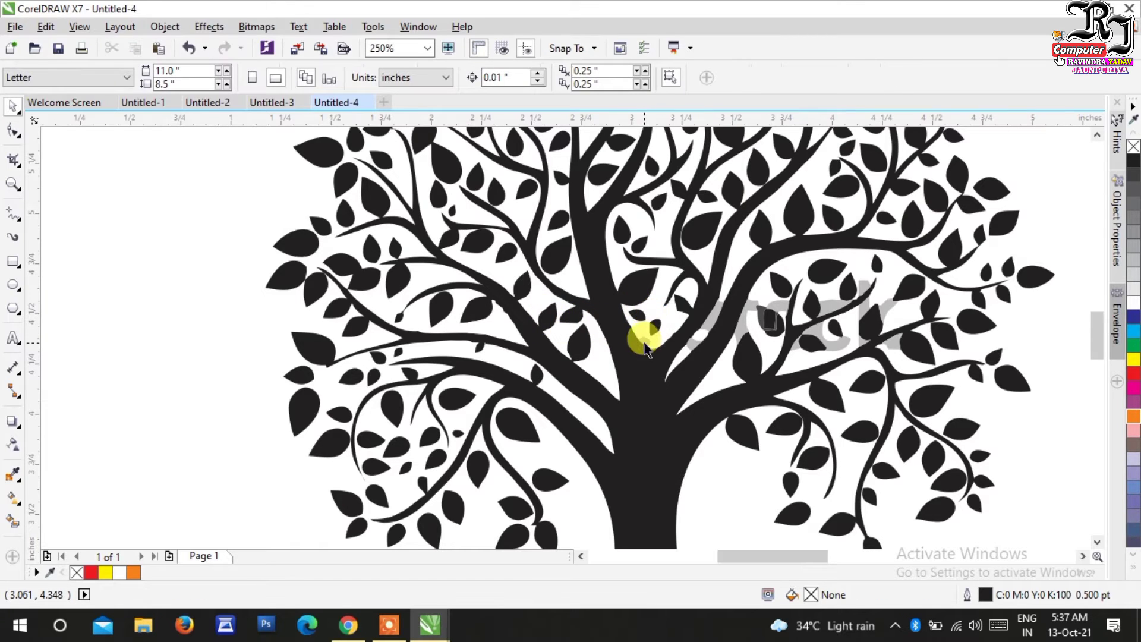
left_click(646, 346)
- Pick out the leftover grey watermark pieces among the tree's branches
left_click(683, 333)
left_click(696, 334)
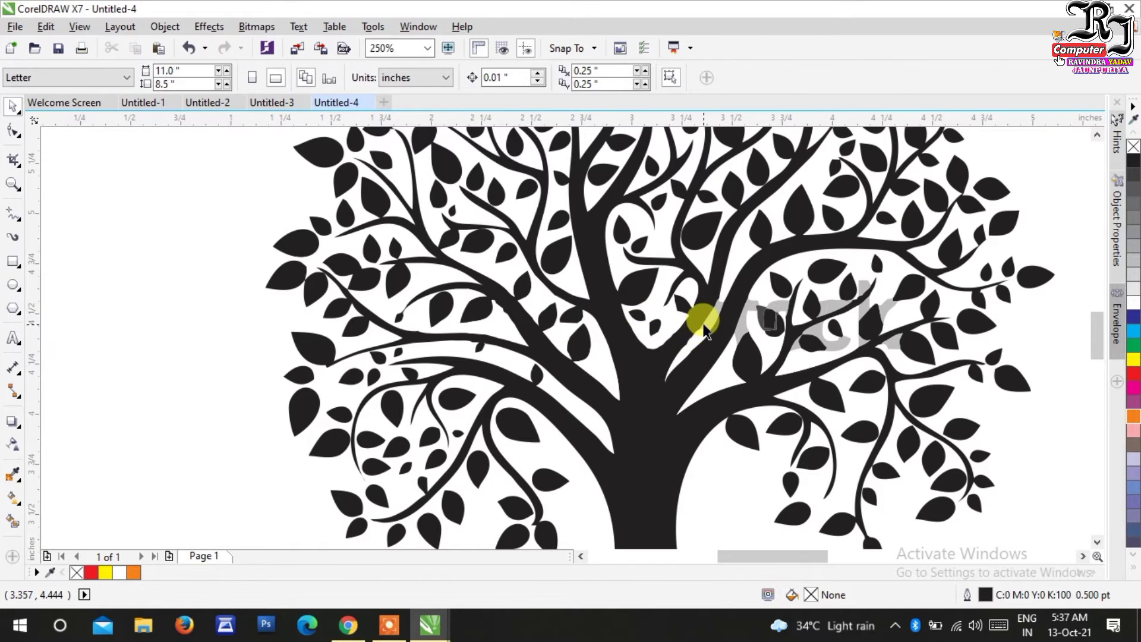
left_click(744, 307)
left_click(770, 318)
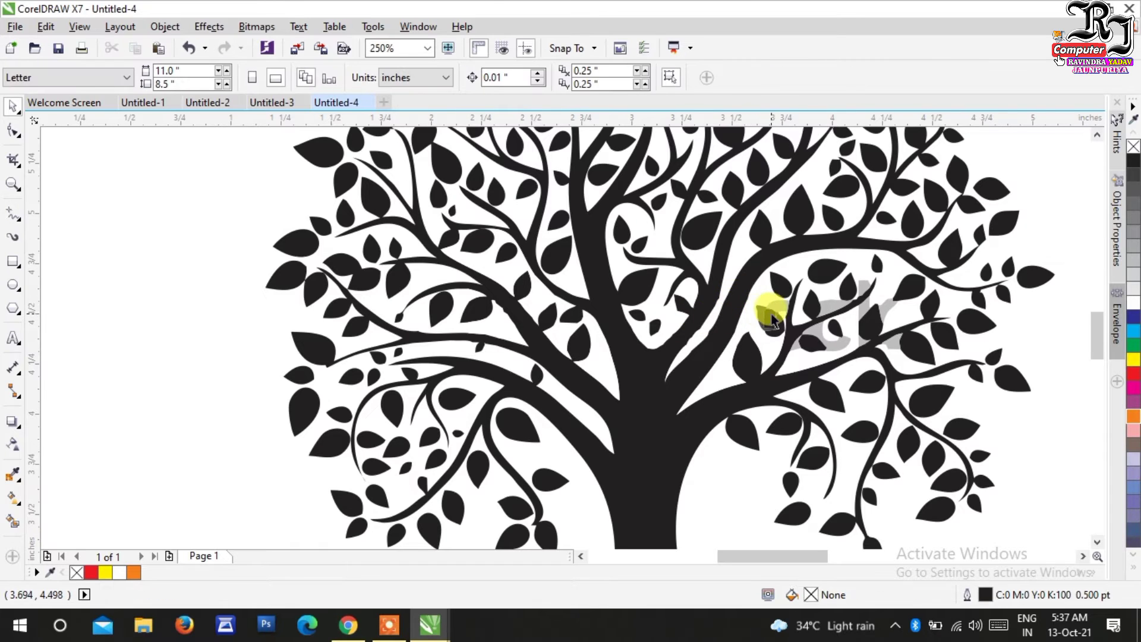
left_click(776, 315)
left_click(772, 321)
left_click(773, 326)
left_click(767, 321)
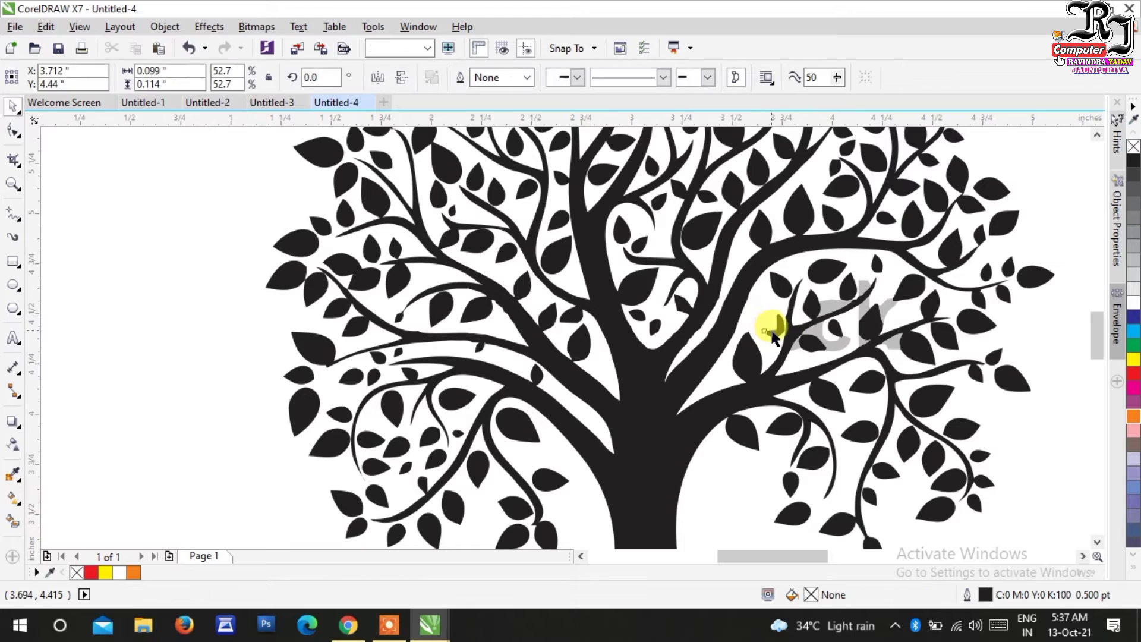
left_click(765, 322)
- Select the last grey watermark letters and check the branches for remaining bits
left_click(831, 335)
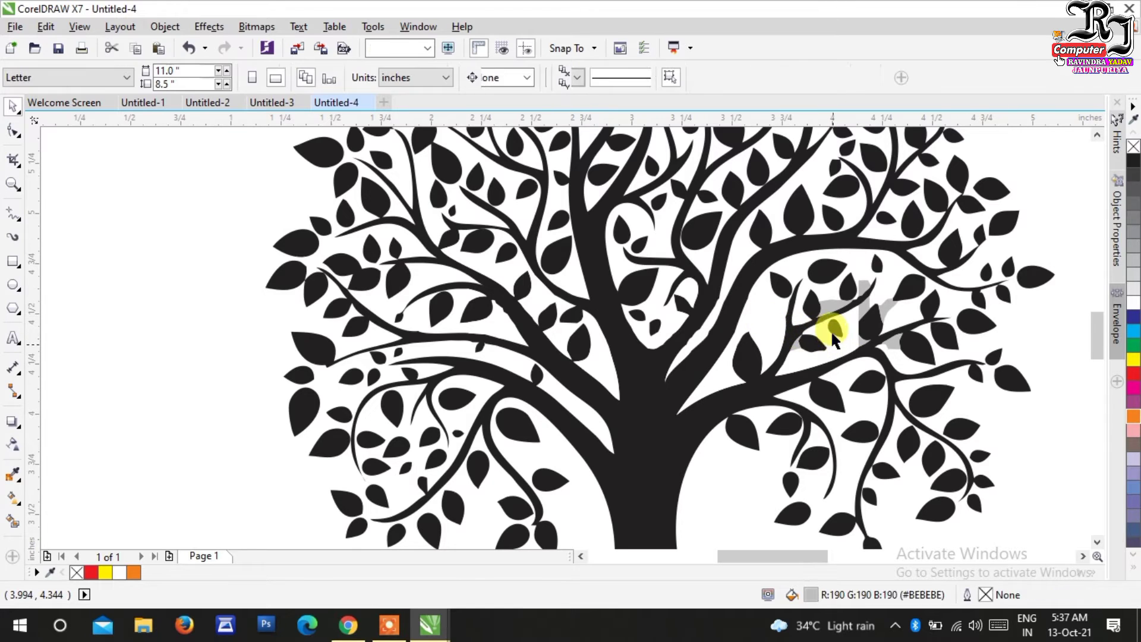
left_click(826, 316)
left_click(859, 303)
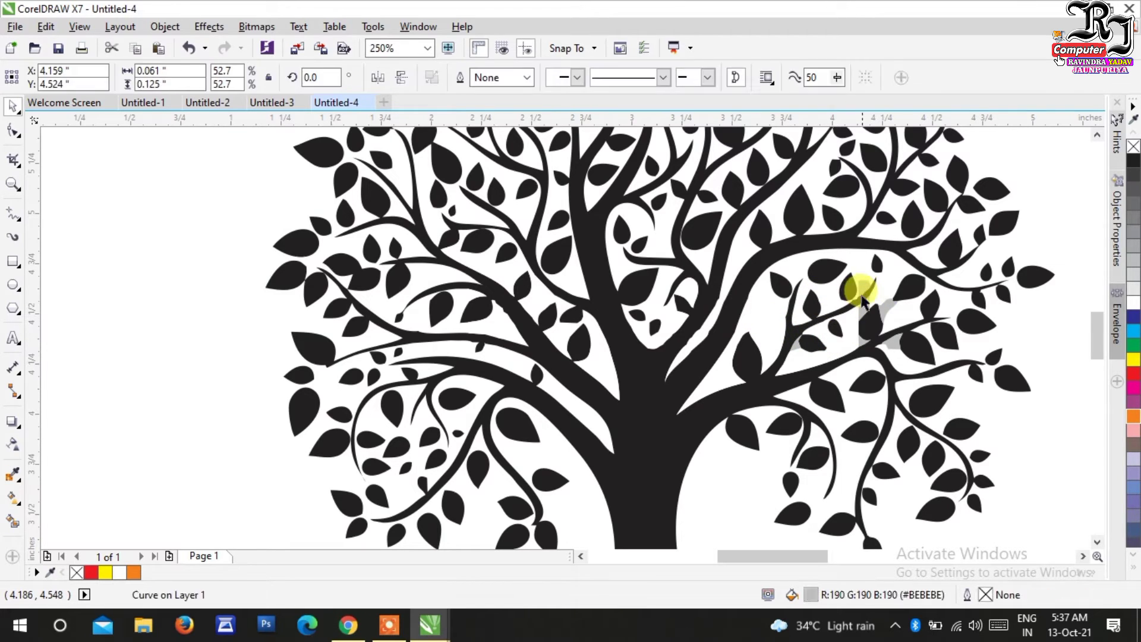
left_click(863, 286)
left_click(875, 309)
left_click(898, 332)
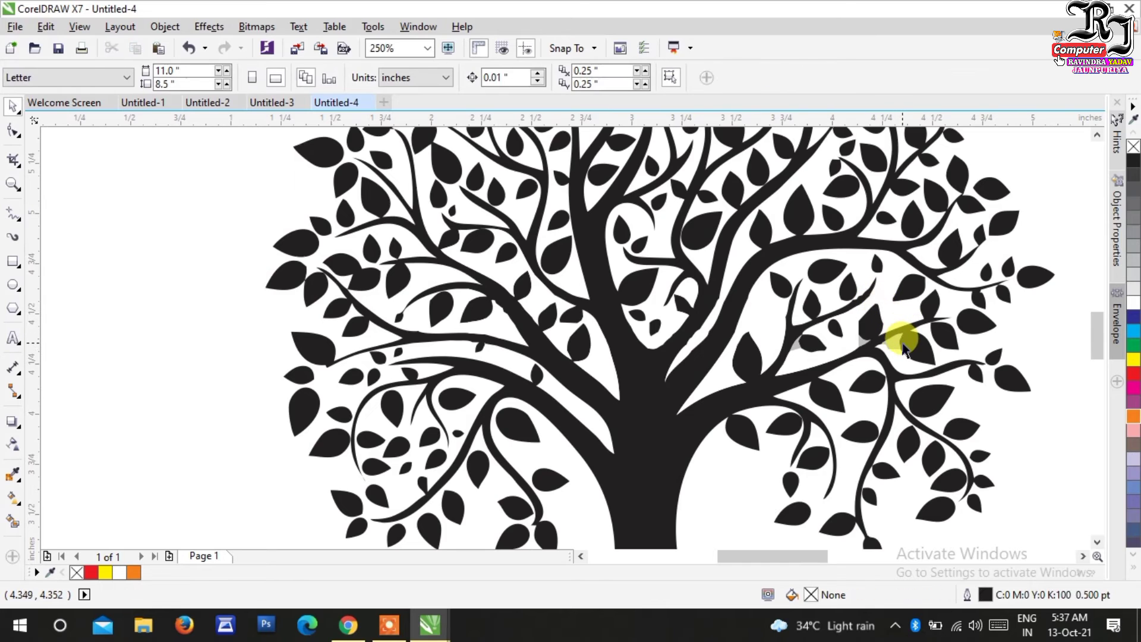
left_click(866, 334)
left_click(806, 336)
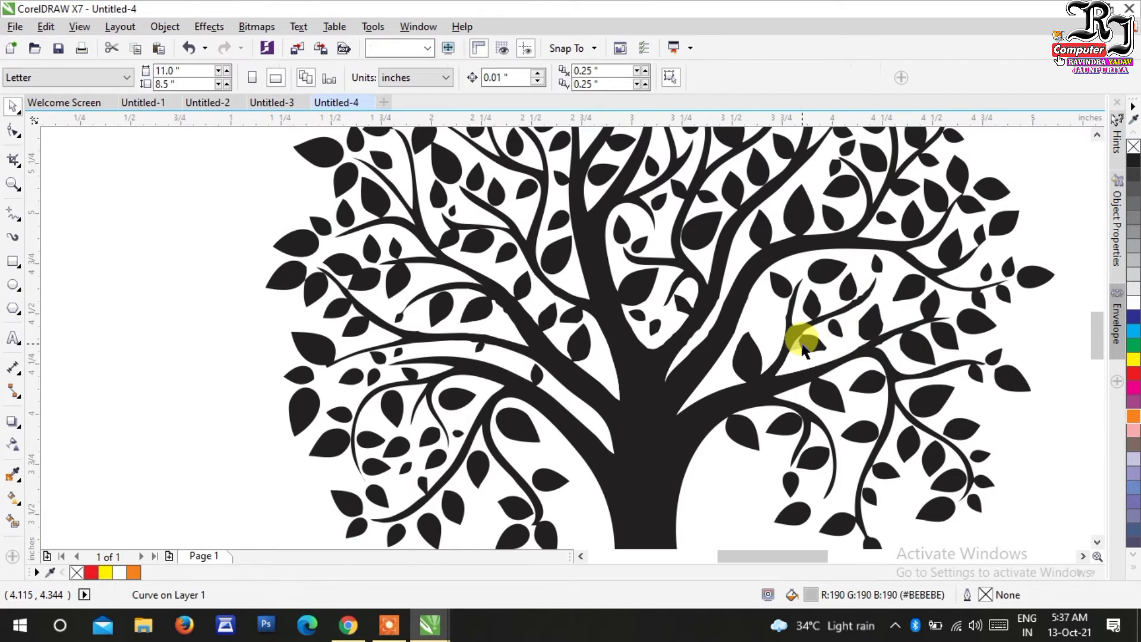
left_click(791, 348)
left_click(740, 356)
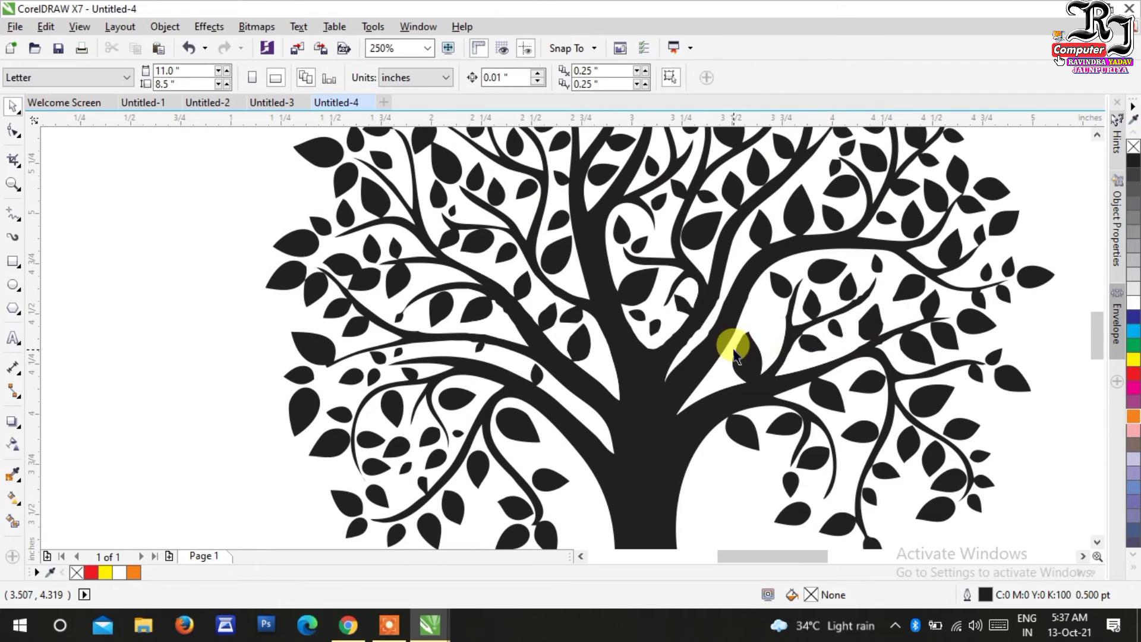
- Zoom out and delete the caption text below the tree
key("F4")
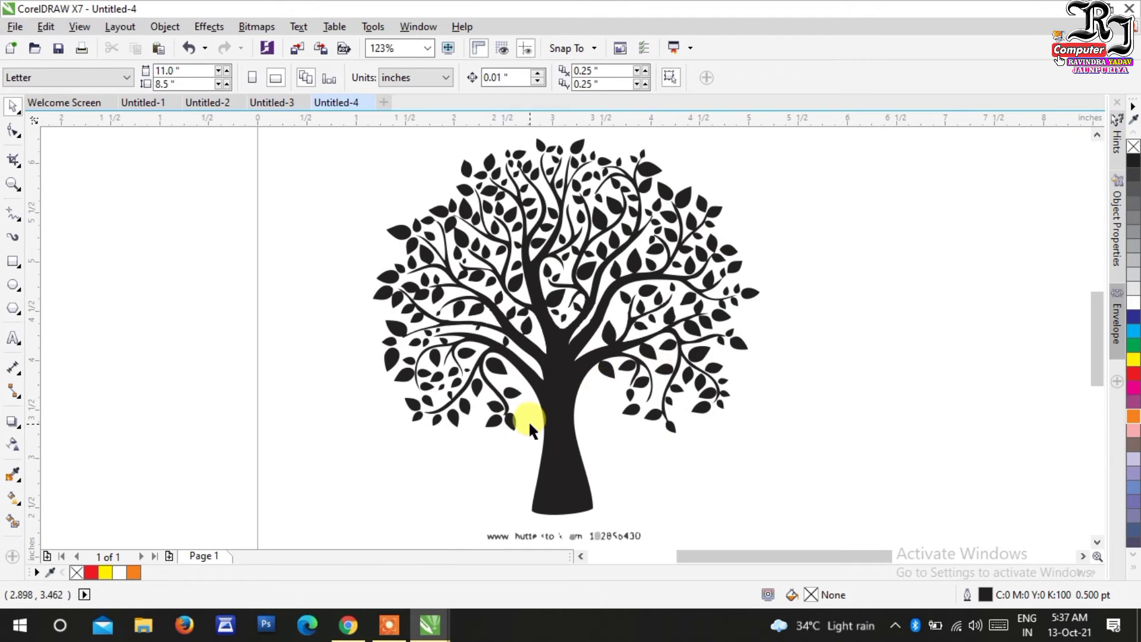
scroll(517, 452, "down", 1)
mouse_move(478, 516)
left_mouse_down()
mouse_move(616, 501)
mouse_move(613, 486)
left_mouse_up()
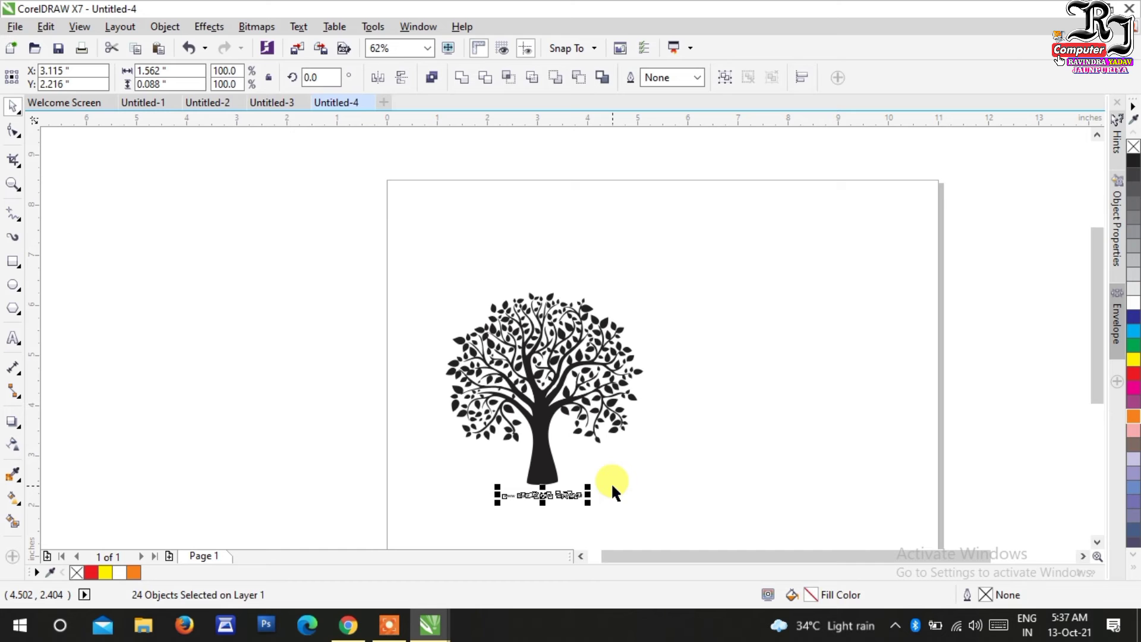
key("Delete")
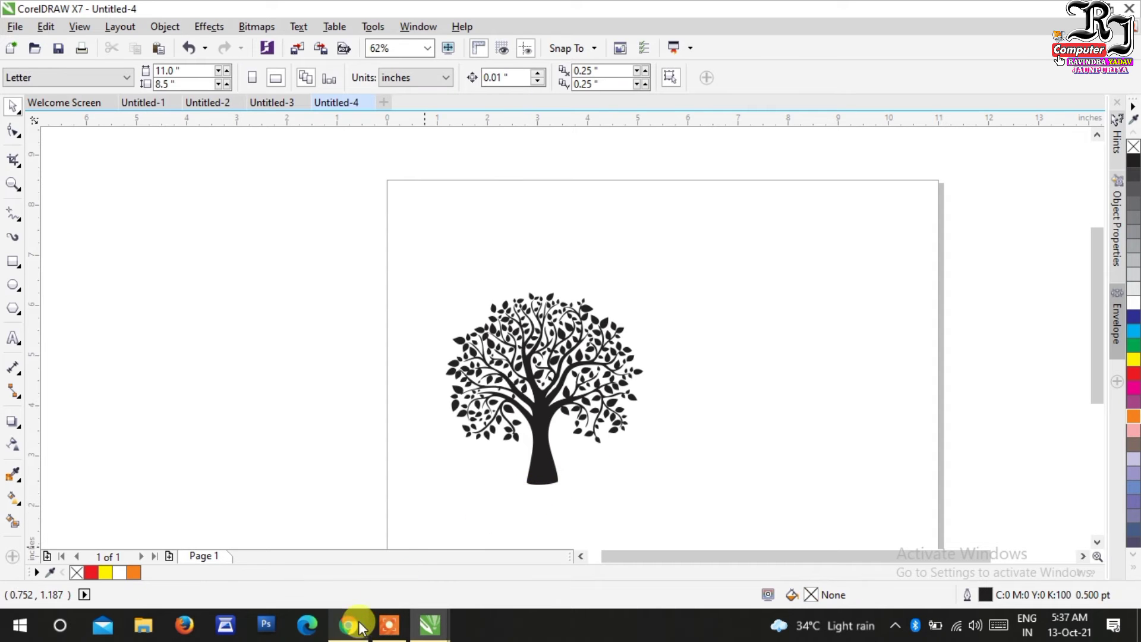
left_click(349, 624)
- Search Google Images for 'paint background'
left_click(172, 22)
scroll(224, 153, "up", 3)
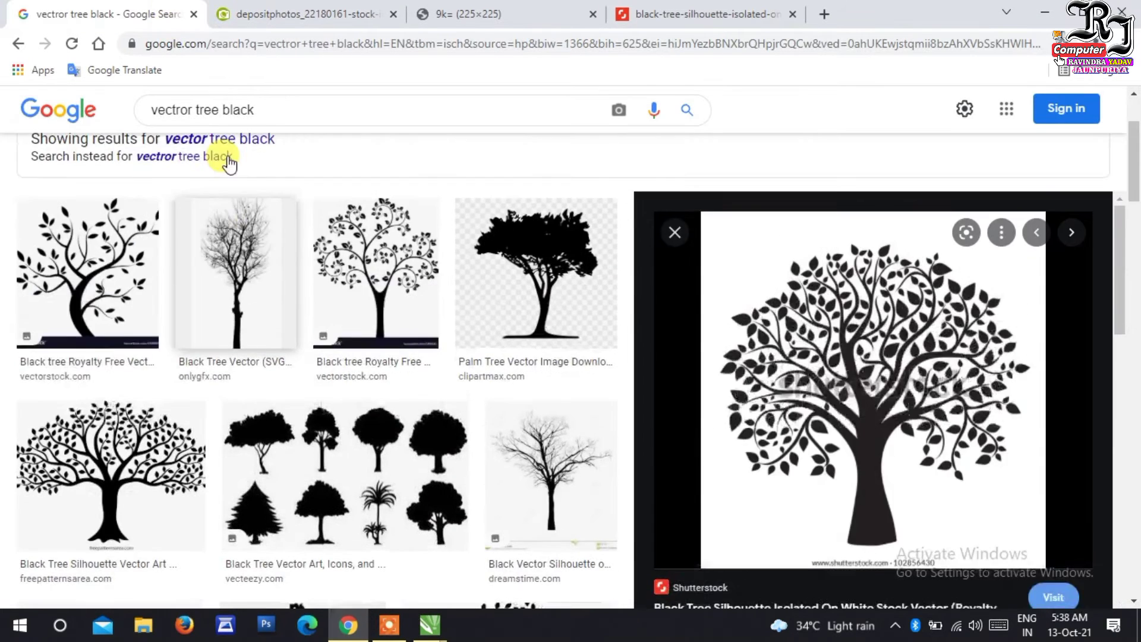
left_click_drag(255, 110, 143, 112)
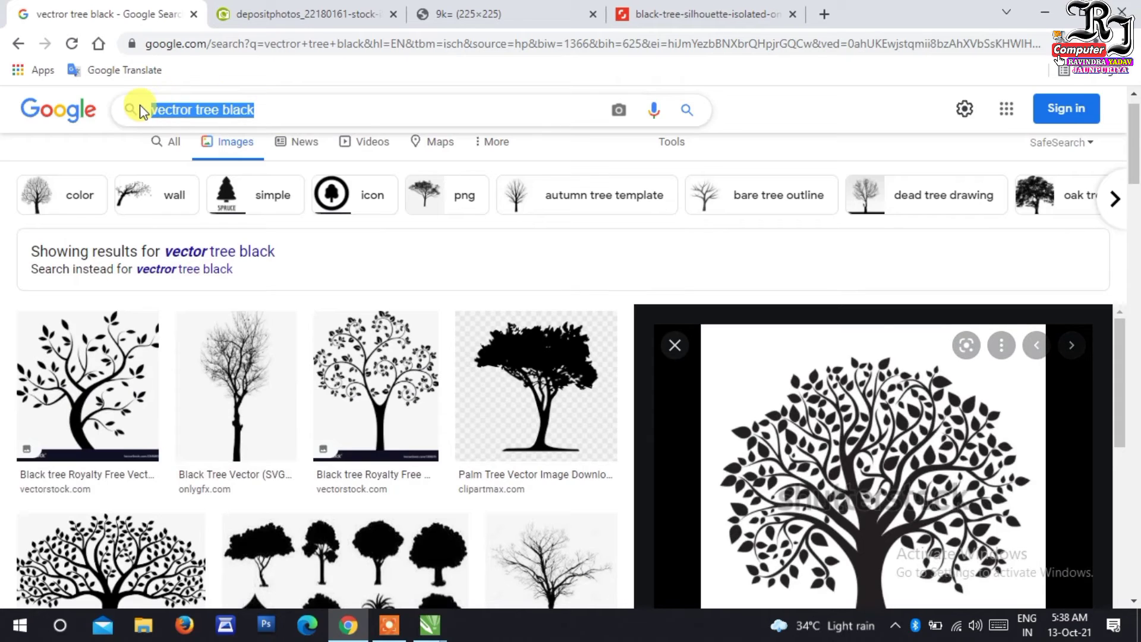
type("pa")
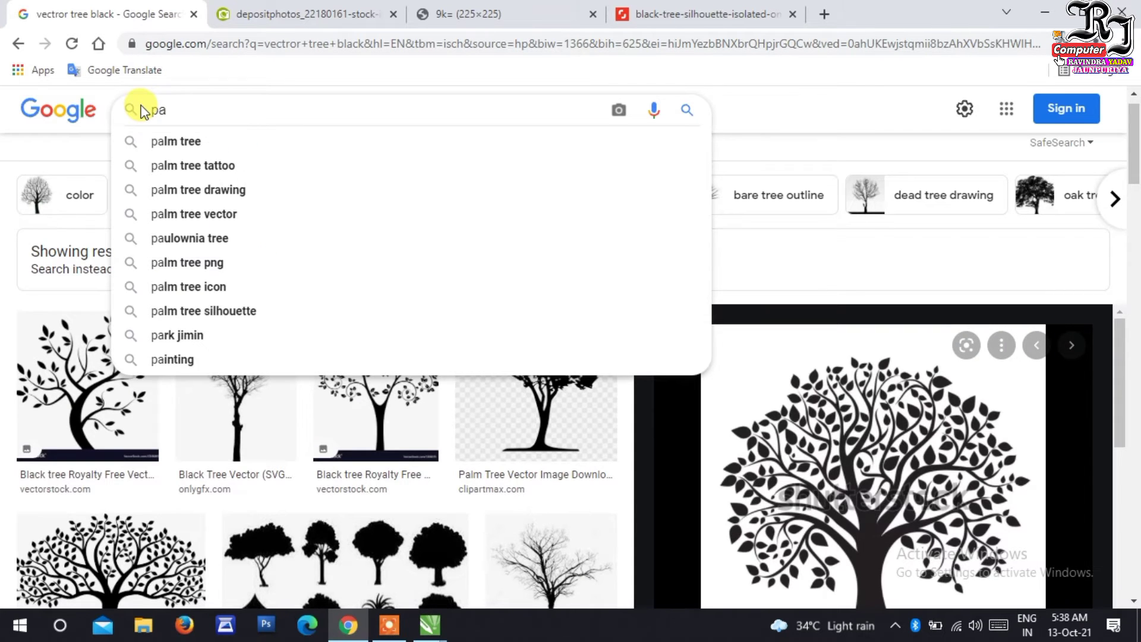
type("c")
key("BackSpace")
type("n")
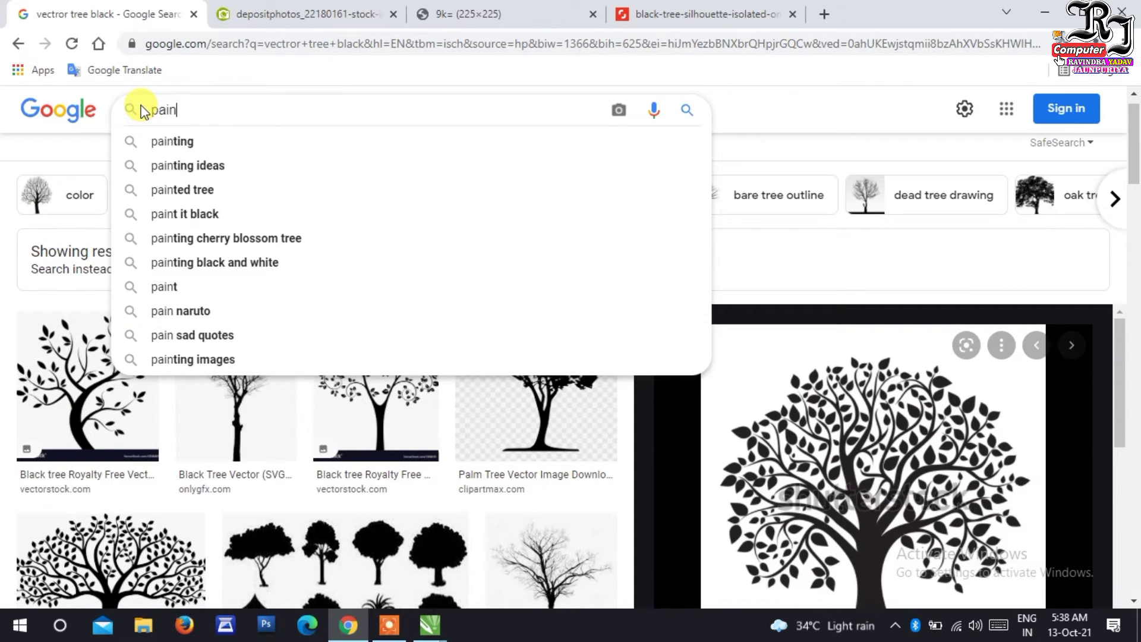
type("t ba")
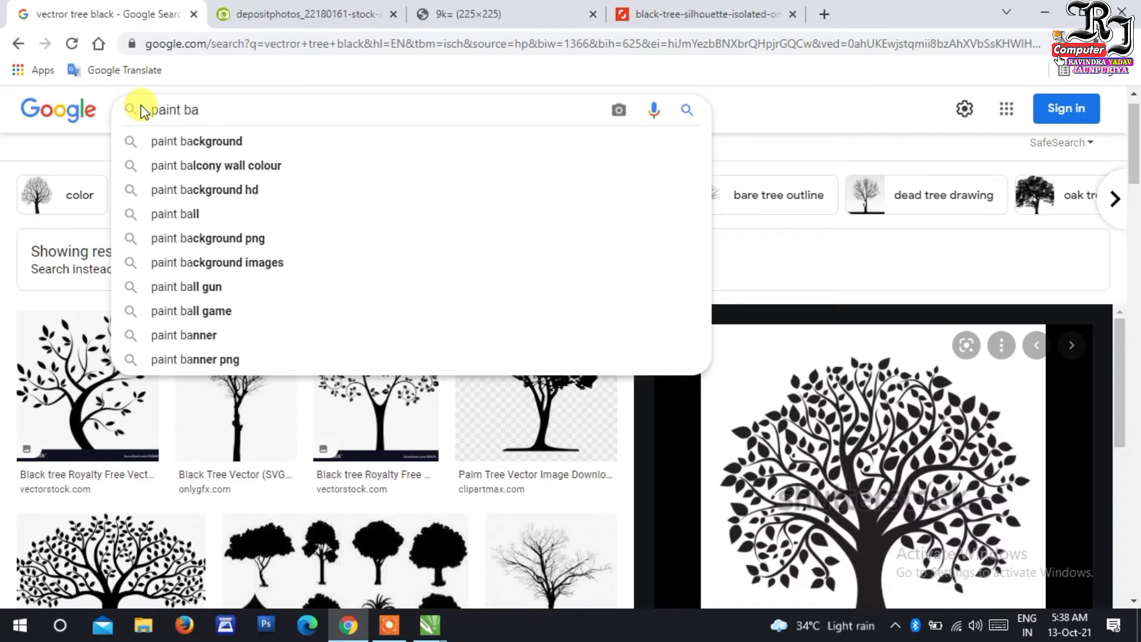
key("Down")
key("Return")
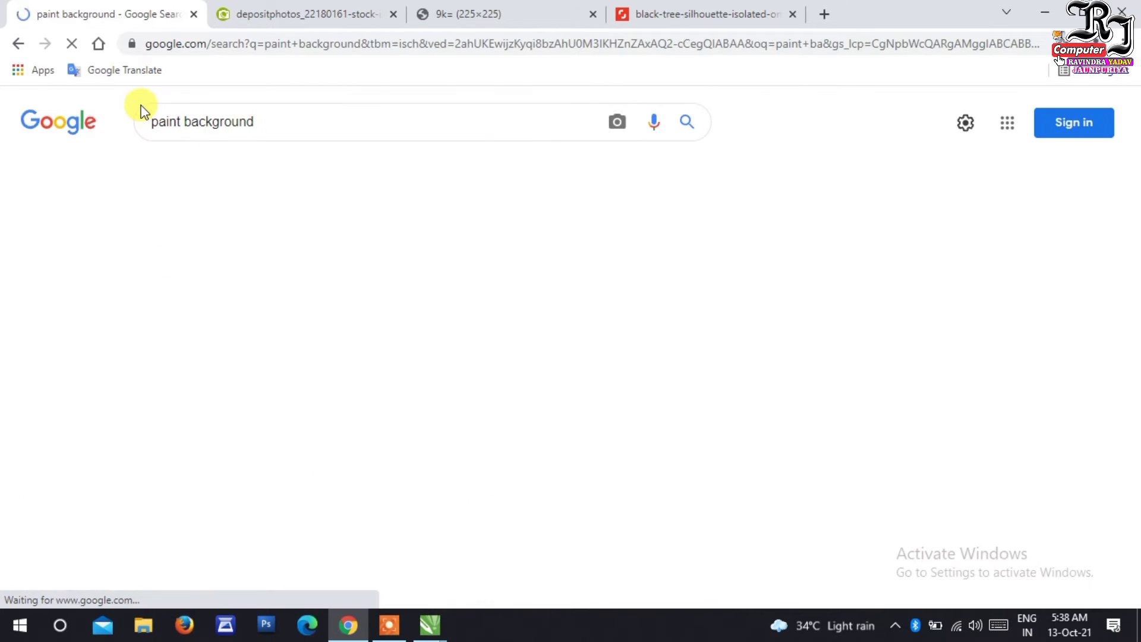
- Scroll the results and preview the Graffiti Vector paint background image
scroll(217, 209, "down", 3)
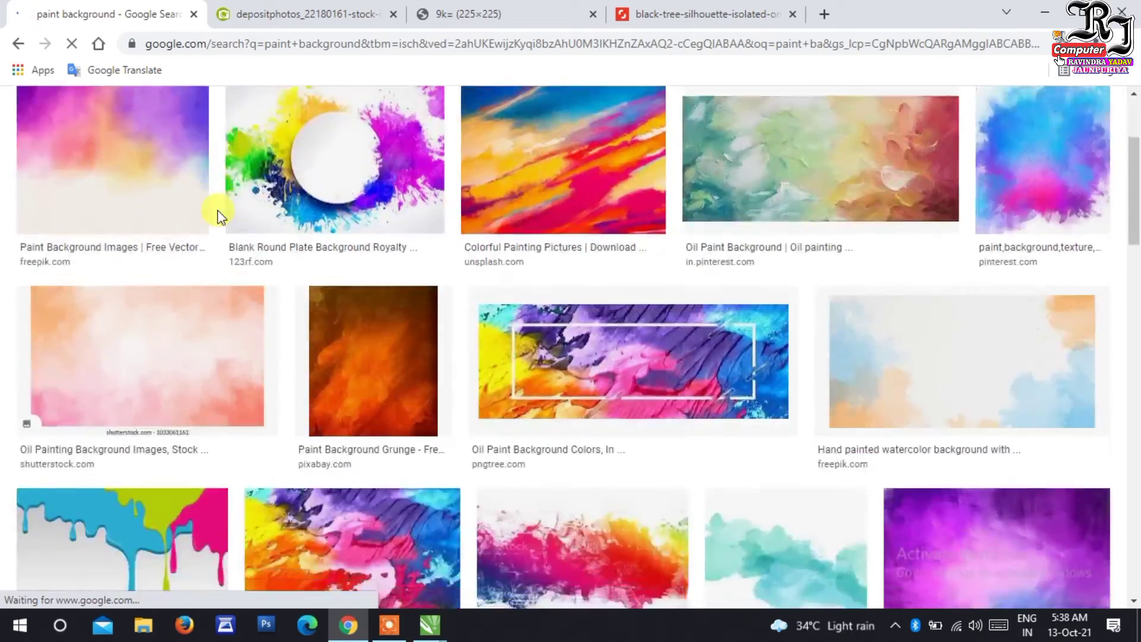
scroll(219, 214, "down", 2)
scroll(221, 218, "down", 2)
scroll(221, 219, "down", 2)
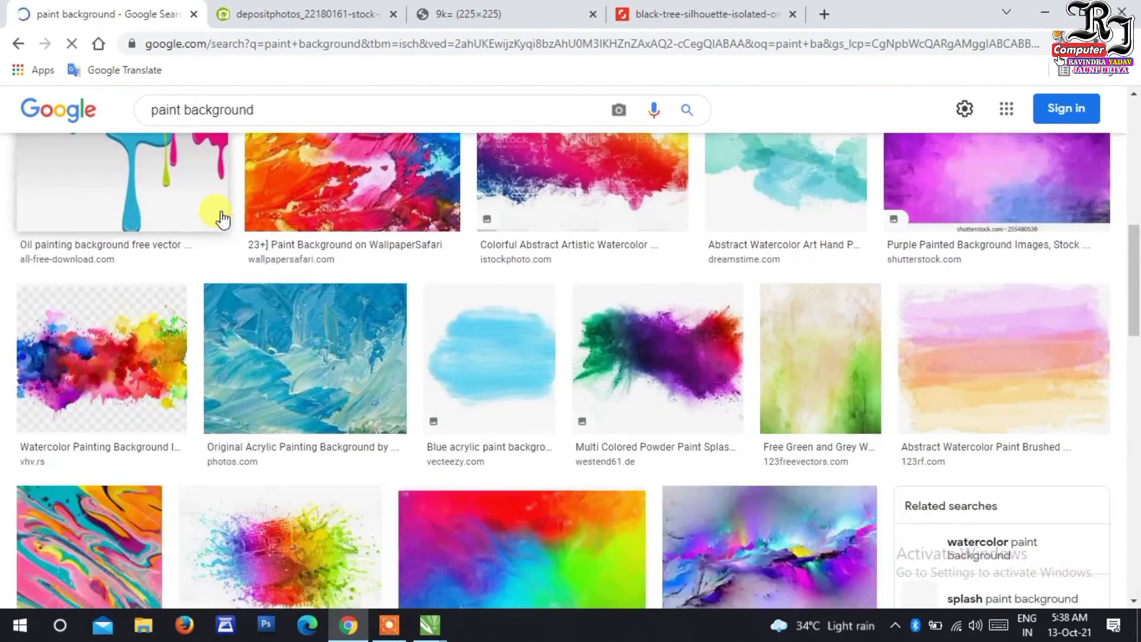
scroll(351, 293, "down", 1)
scroll(507, 415, "down", 4)
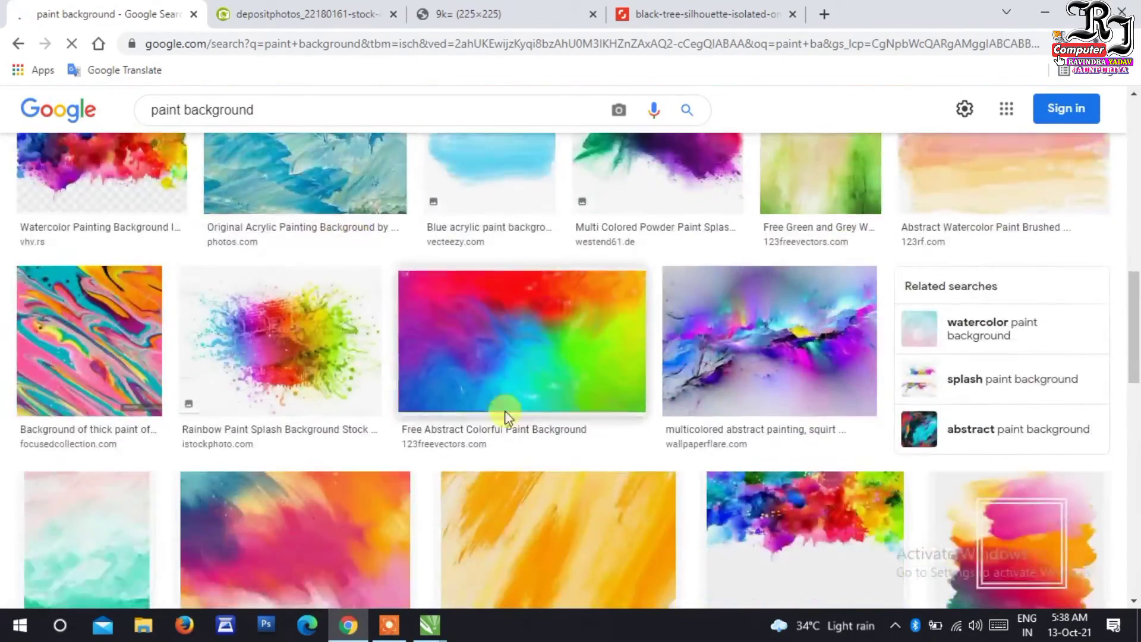
scroll(504, 407, "down", 4)
scroll(504, 407, "down", 2)
scroll(505, 404, "down", 1)
scroll(512, 398, "down", 3)
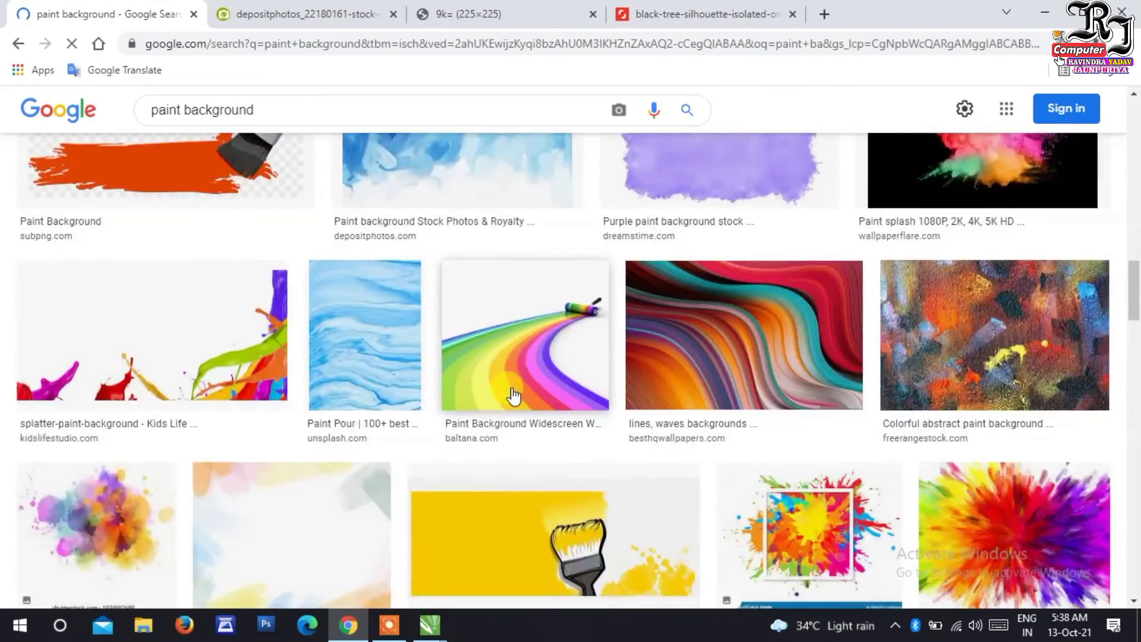
scroll(513, 396, "down", 5)
left_click(772, 377)
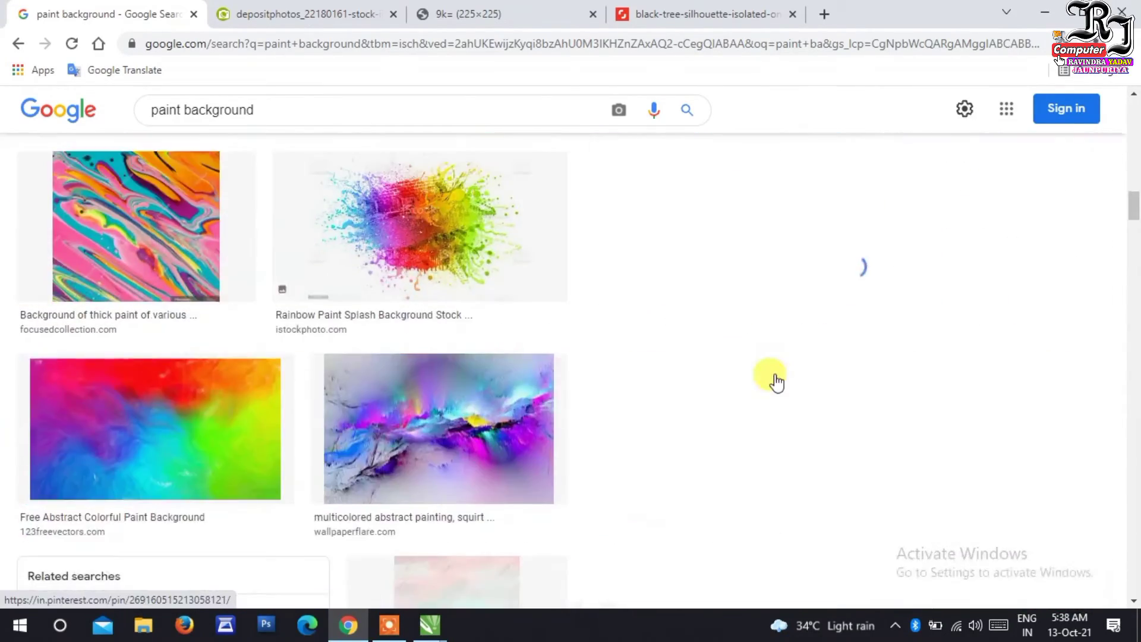
- Scroll through the Graffiti preview and its related images
scroll(794, 357, "down", 5)
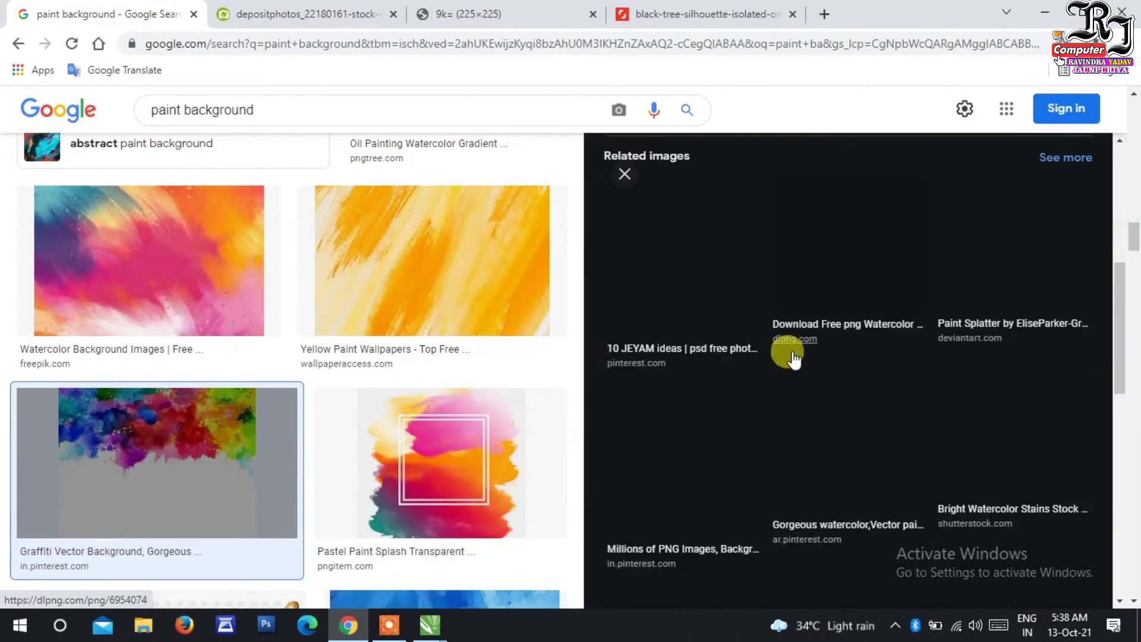
scroll(794, 351, "up", 1)
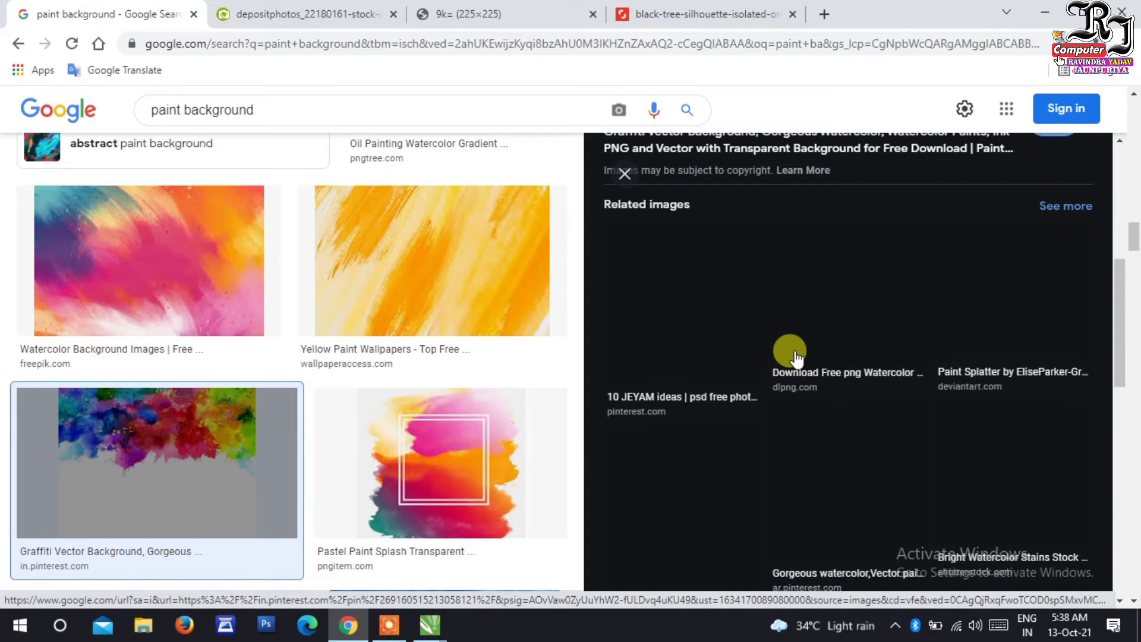
scroll(734, 327, "down", 1)
scroll(735, 329, "down", 2)
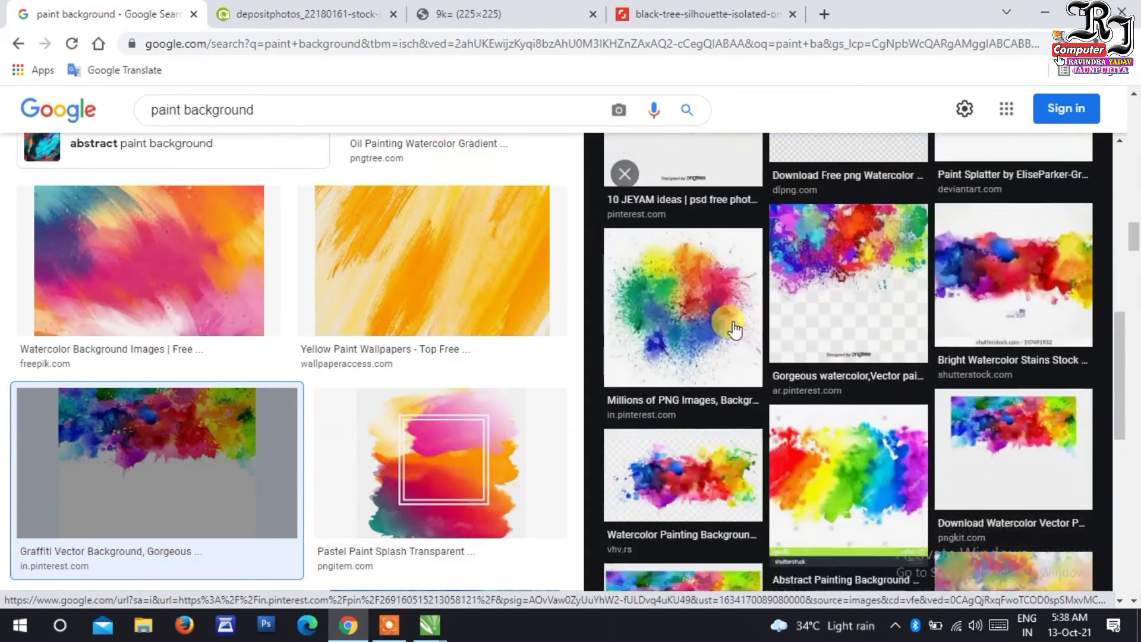
scroll(735, 329, "down", 3)
scroll(734, 323, "down", 3)
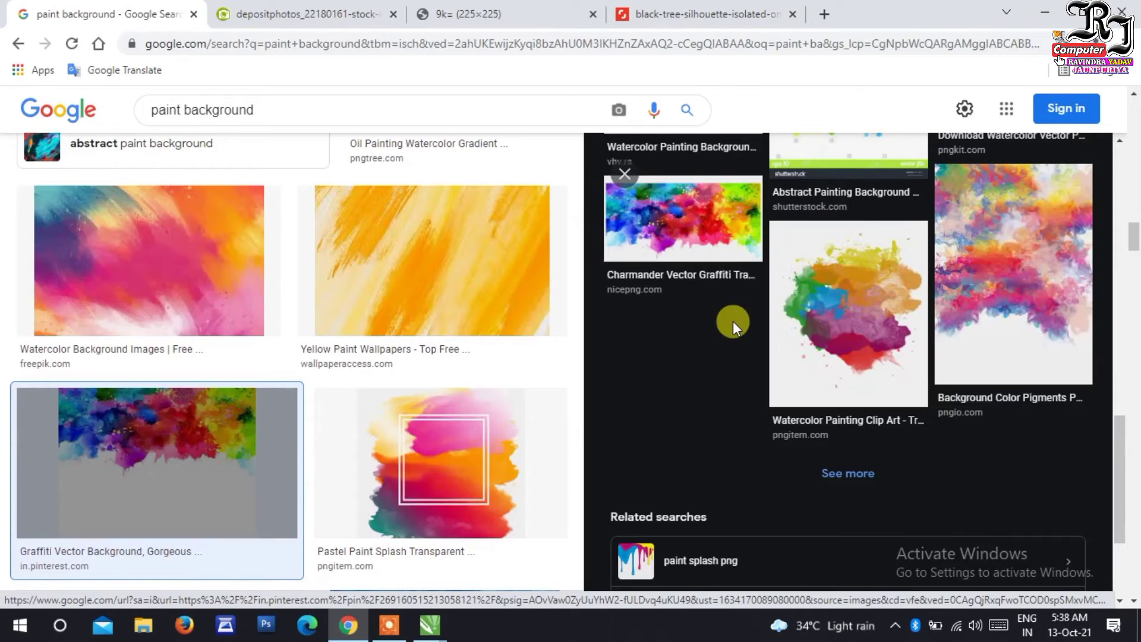
scroll(324, 338, "down", 5)
scroll(324, 338, "up", 3)
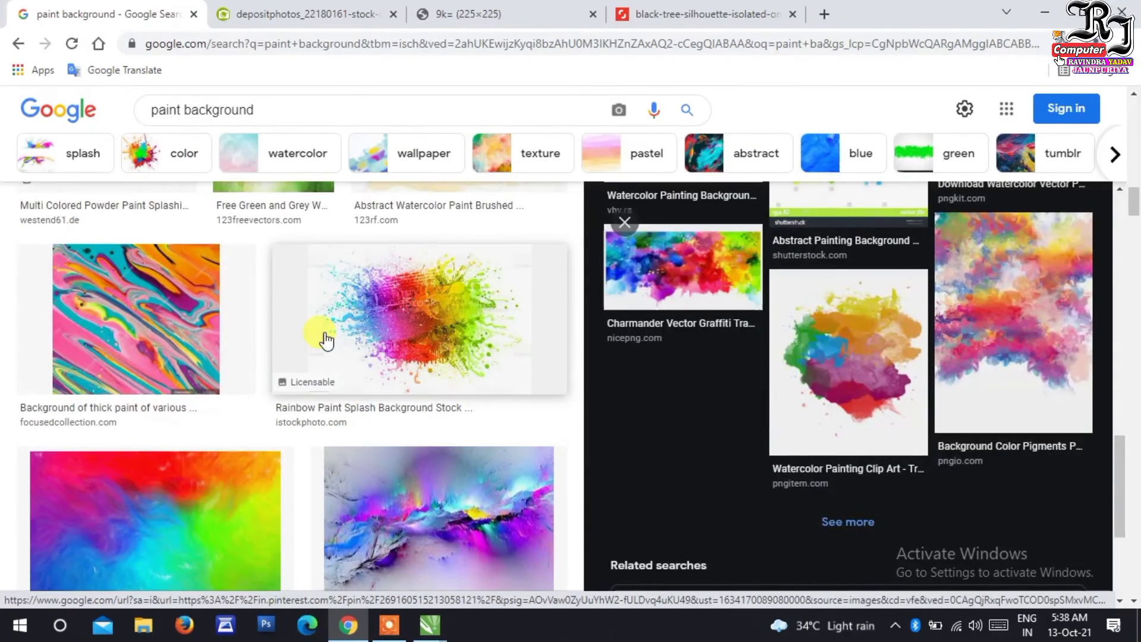
- Open the Free Abstract Colorful Paint Background full-size in a new tab and copy it
left_click(193, 478)
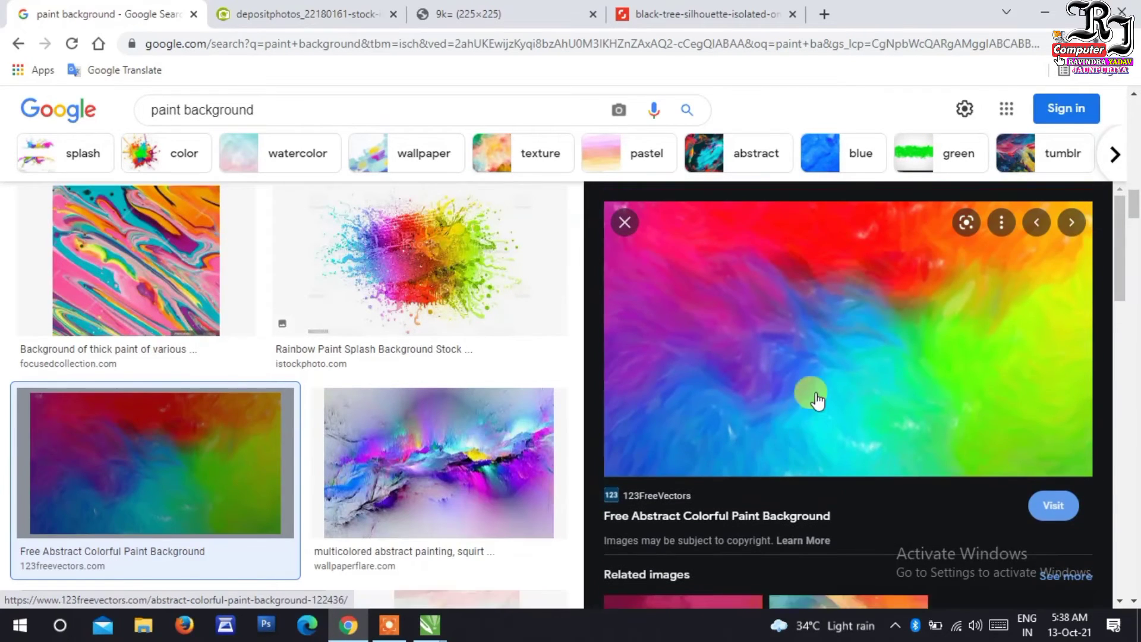
right_click(823, 329)
left_click(927, 485)
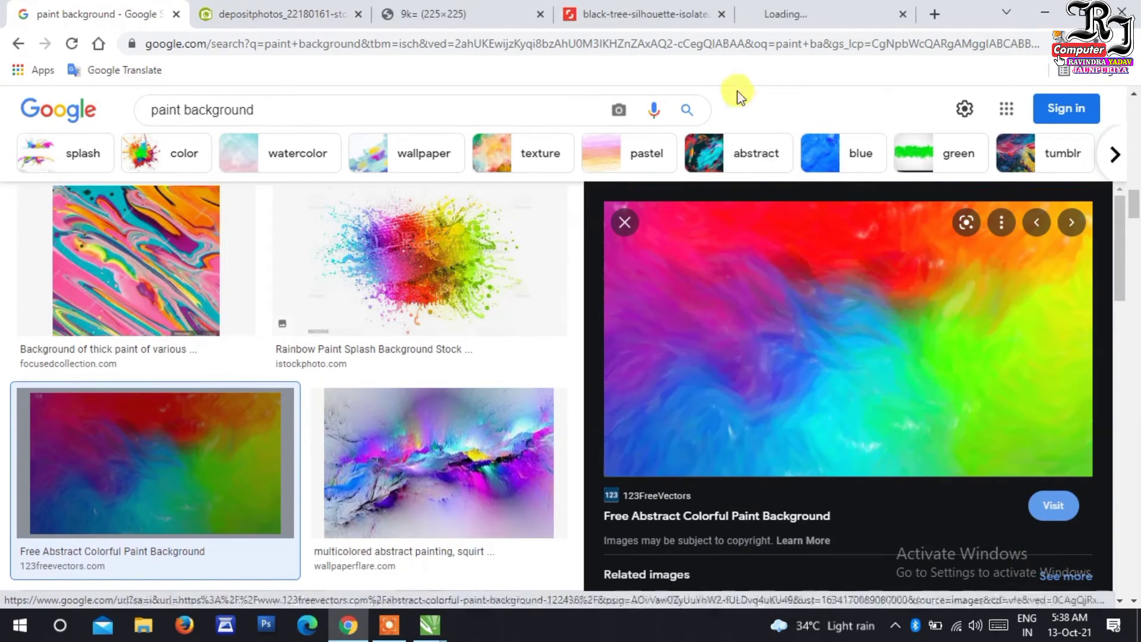
left_click(818, 15)
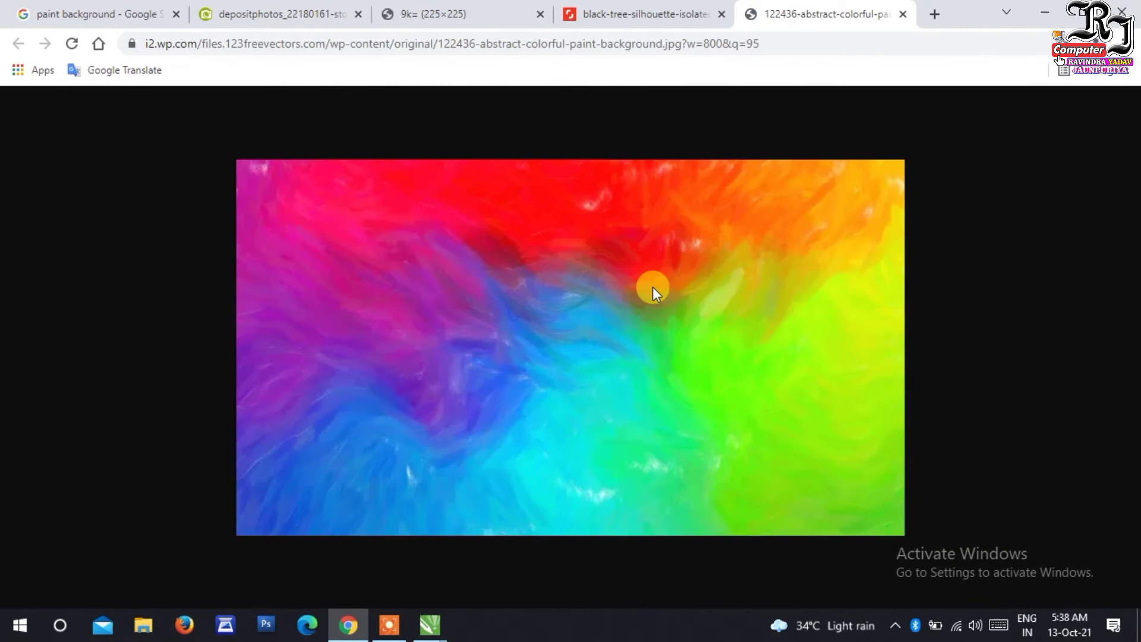
right_click(653, 287)
left_click(705, 341)
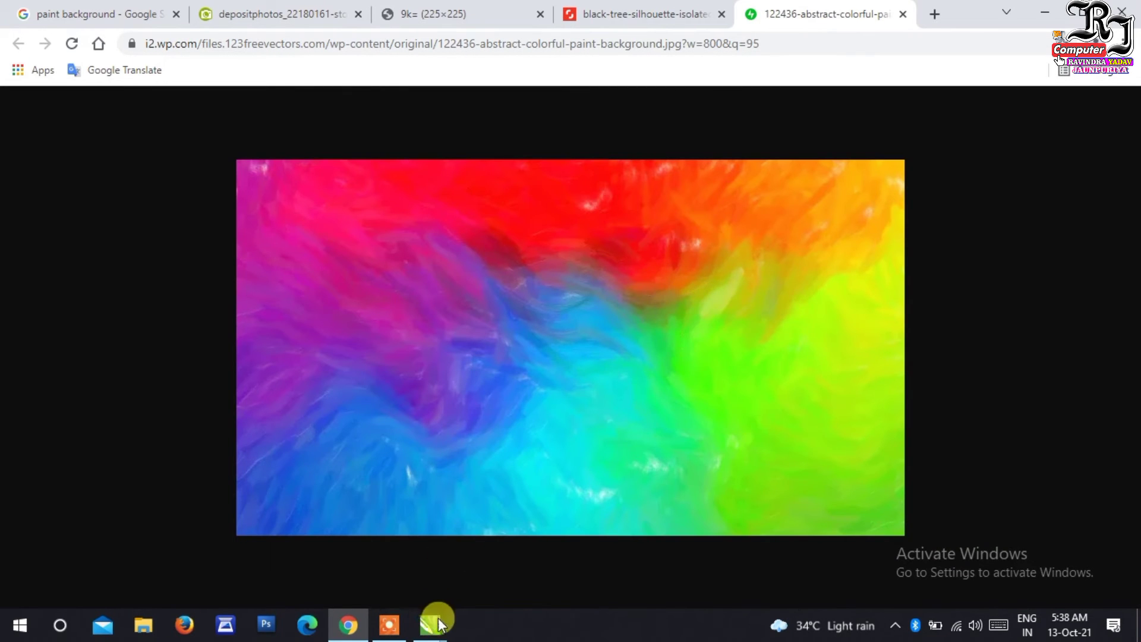
- Paste the paint image into CorelDRAW, shrink it, and place it left of the tree
mouse_move(429, 626)
left_click(723, 574)
right_click(257, 419)
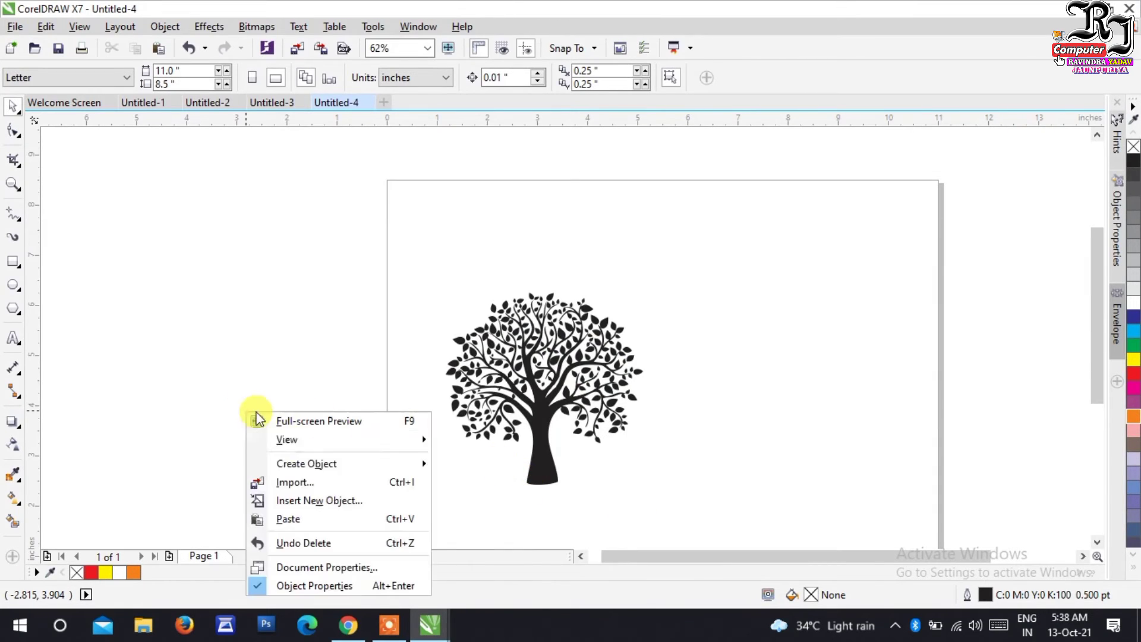
left_click(315, 519)
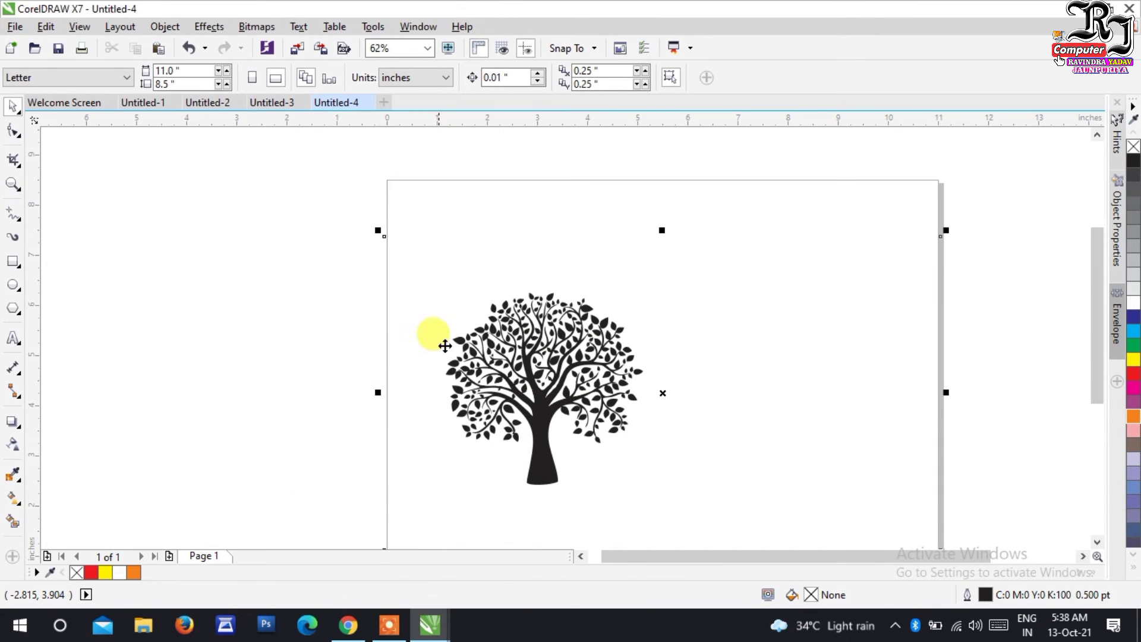
left_click_drag(504, 311, 162, 249)
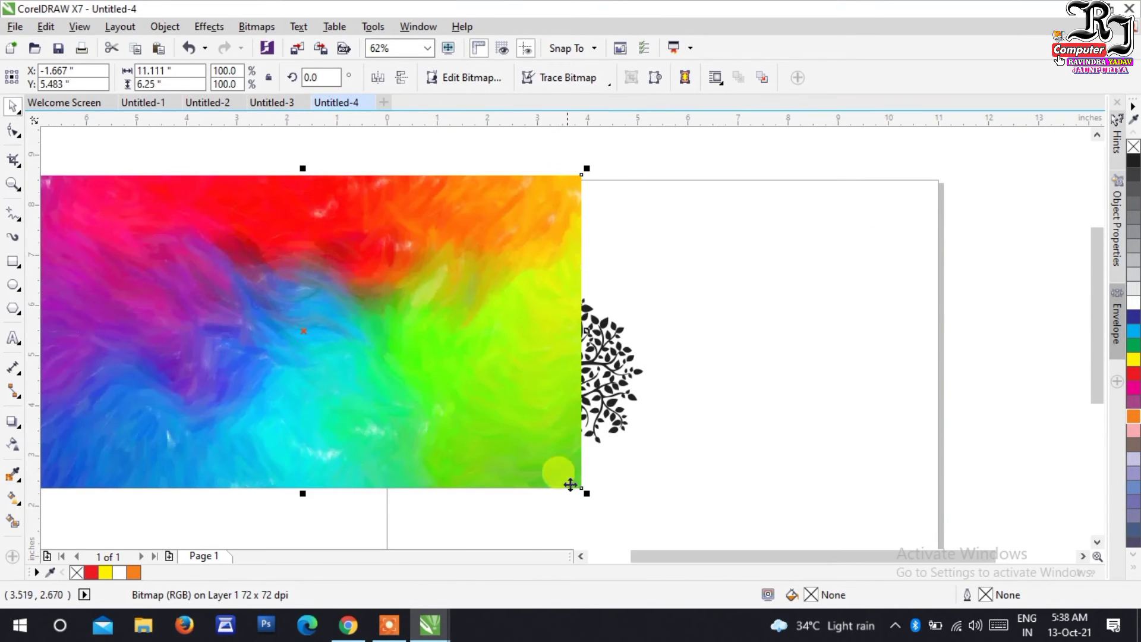
left_click_drag(586, 493, 274, 316)
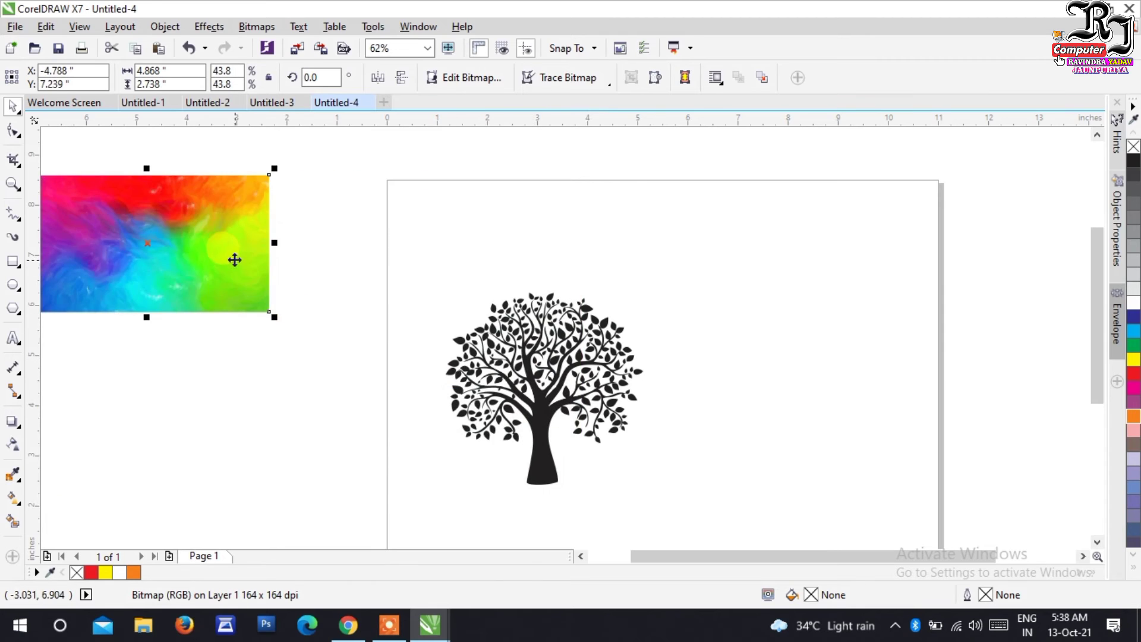
left_click_drag(235, 260, 343, 409)
- Group the tree's pieces and leave a duplicate copy to the right
scroll(687, 535, "down", 1)
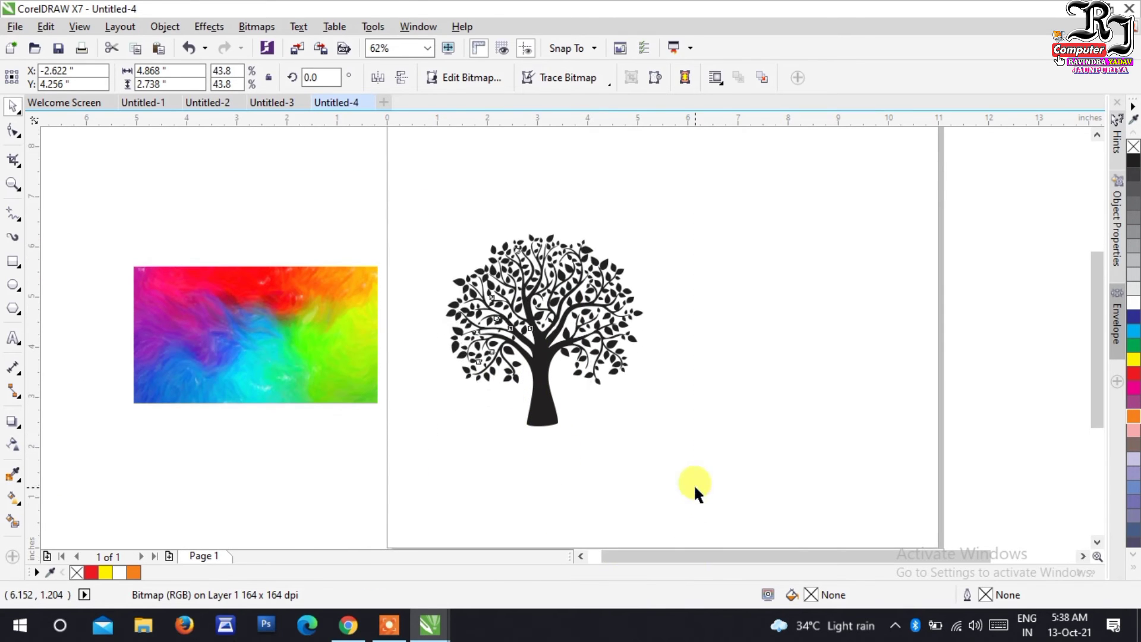
left_click_drag(693, 484, 428, 220)
key("ctrl+g")
left_click_drag(533, 346, 788, 345)
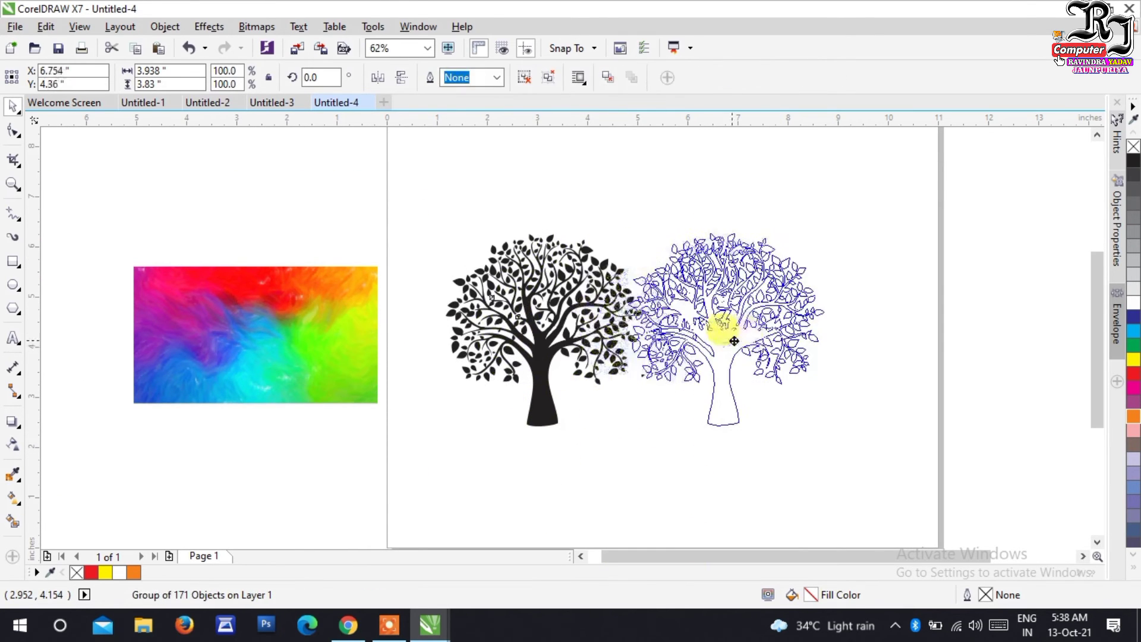
right_click(788, 344)
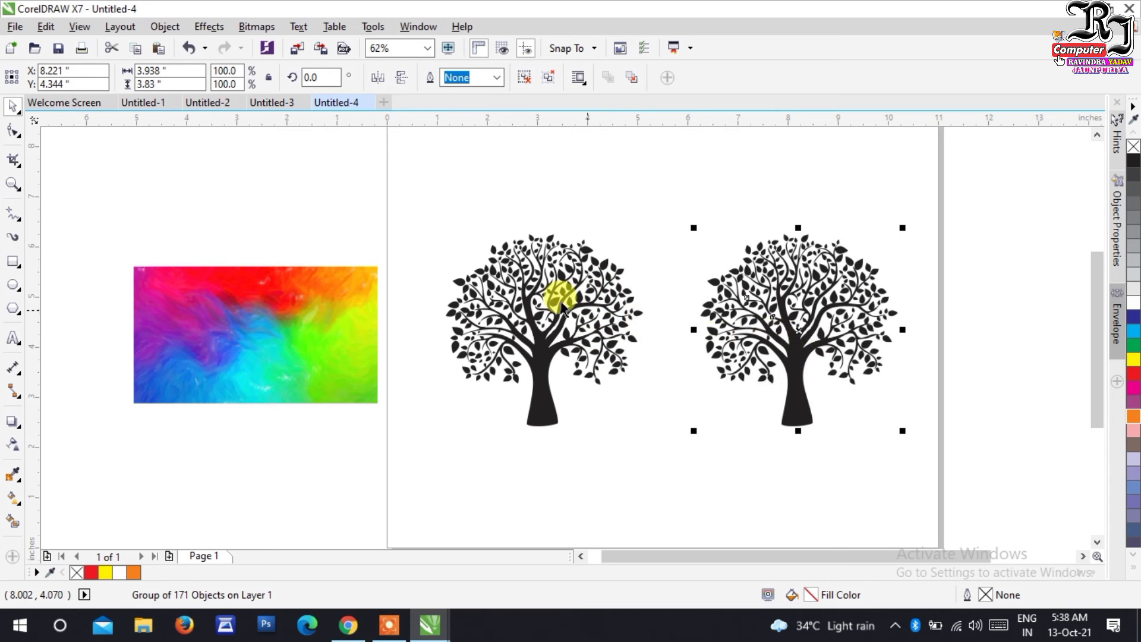
left_click(317, 270)
- PowerClip the paint image inside the left tree and open its contents for editing
right_click(318, 271)
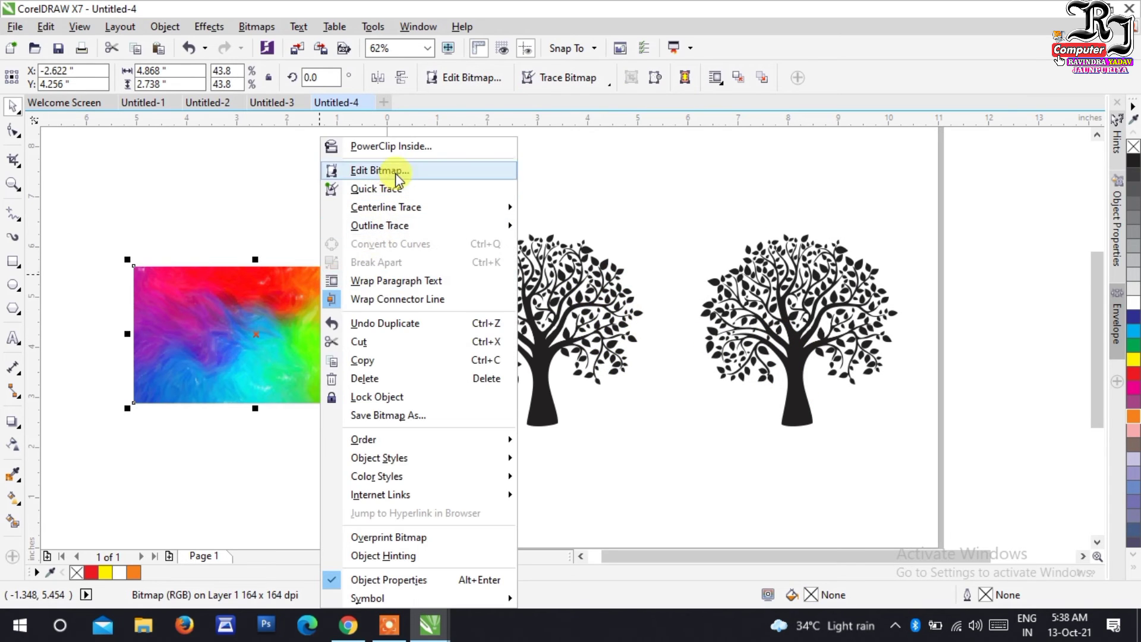
left_click(416, 147)
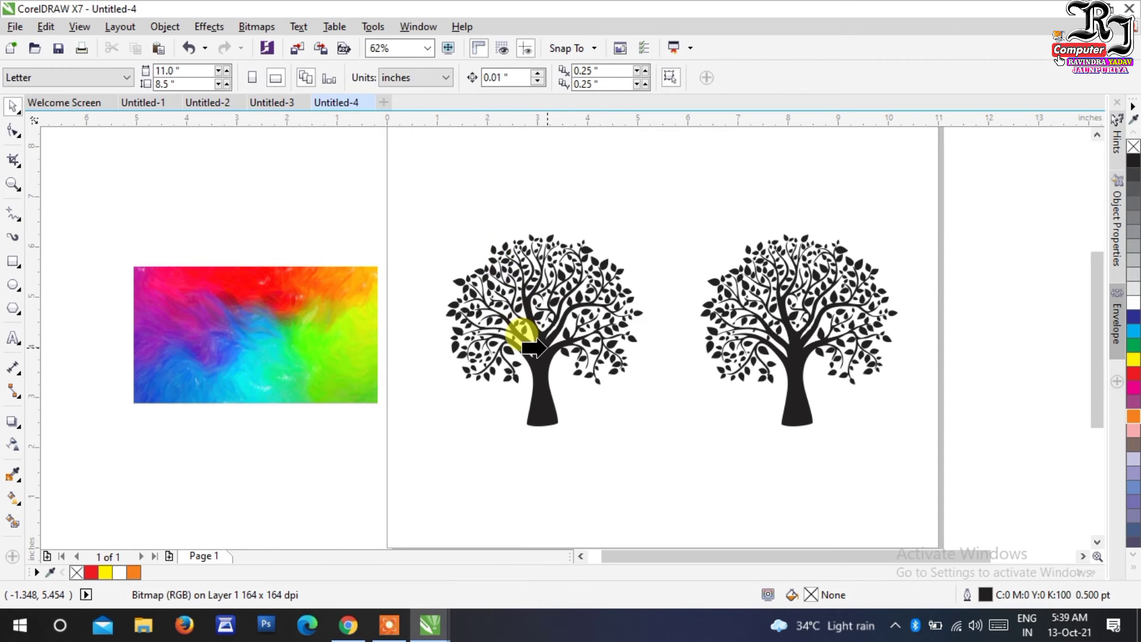
left_click(516, 345)
left_click(528, 464)
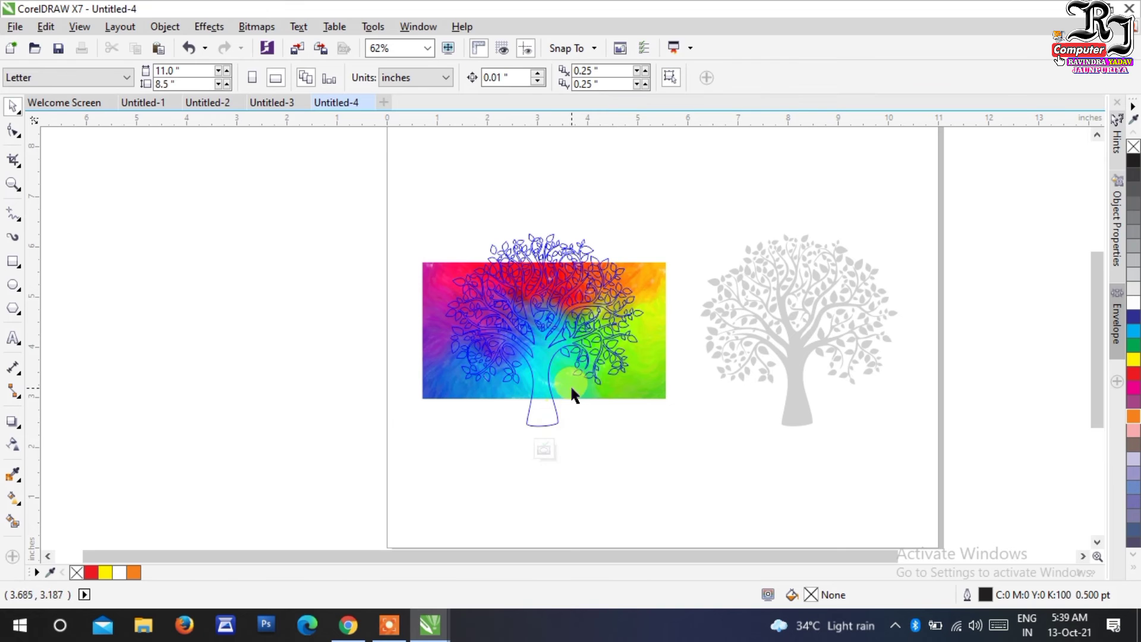
left_click(544, 450)
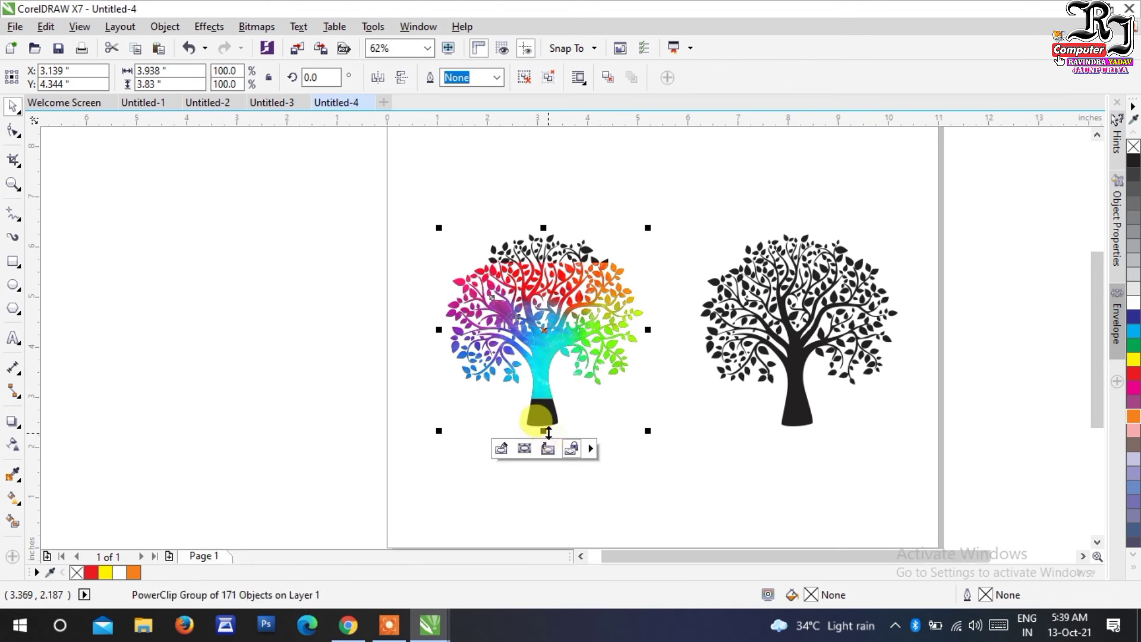
left_click(511, 451)
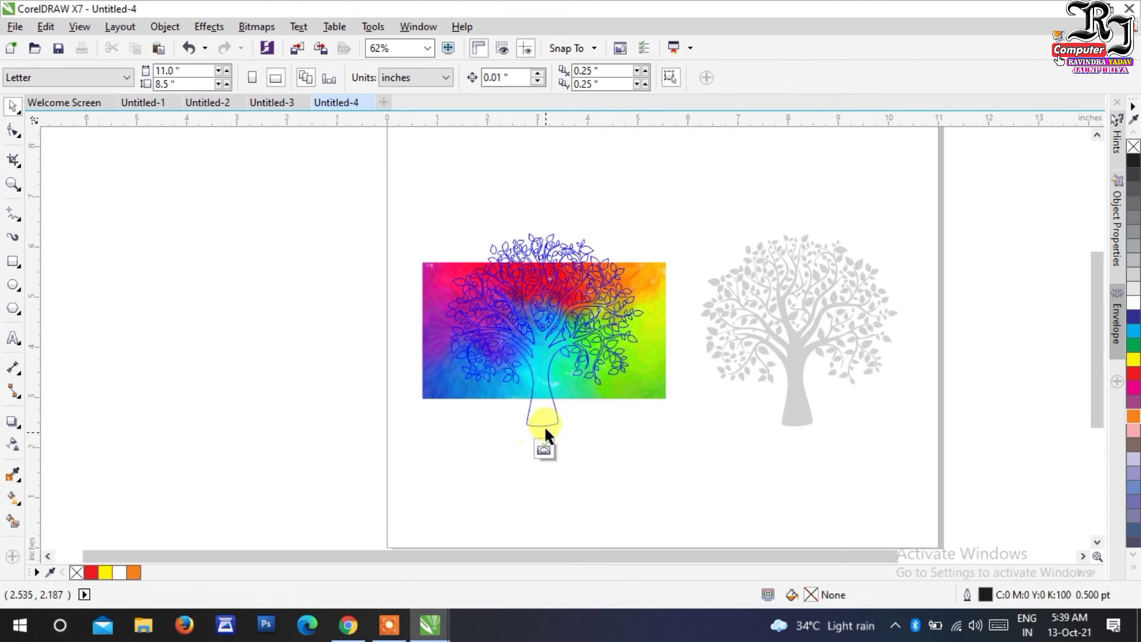
- Rotate the clipped paint image 270°, stretch it to fit the tree, and finish editing
left_click(595, 392)
left_click_drag(668, 259, 586, 400)
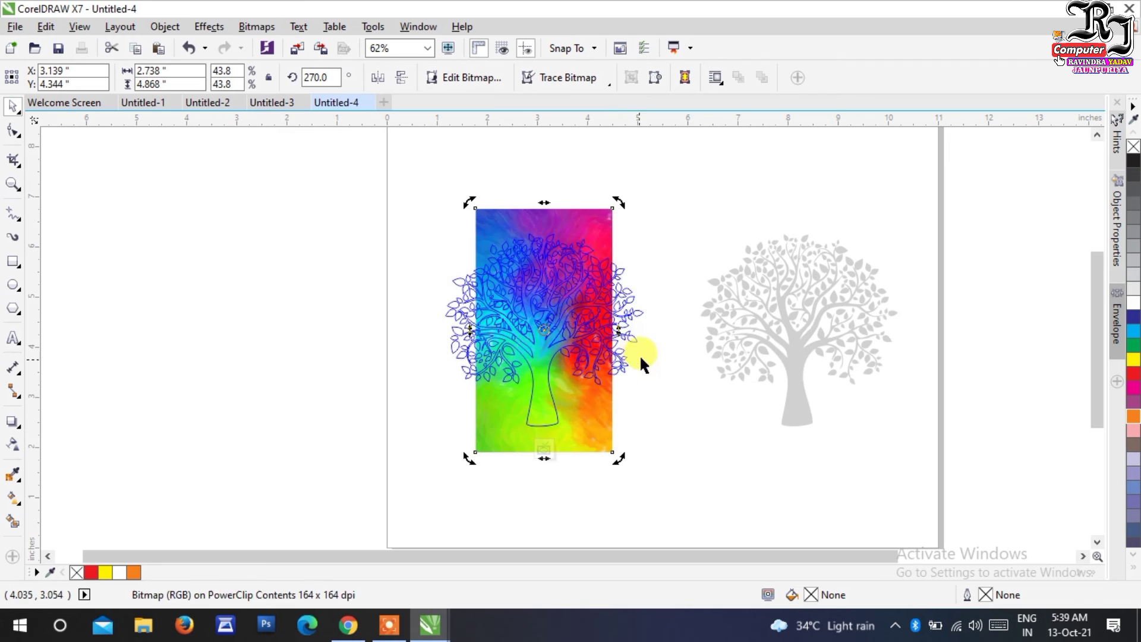
left_click(599, 341)
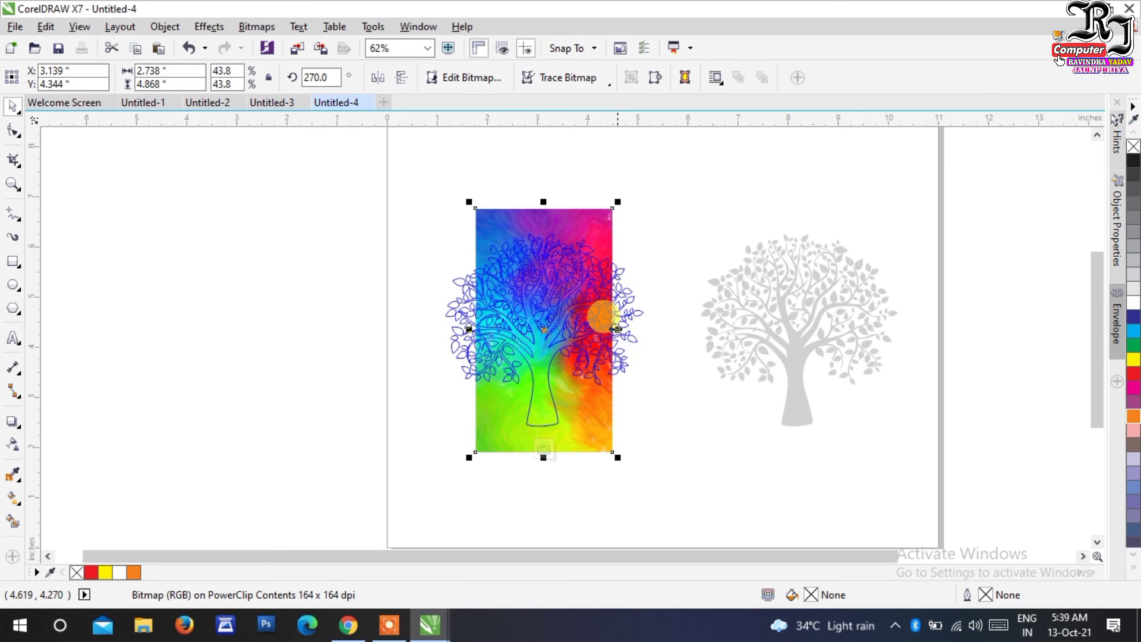
left_click_drag(616, 328, 656, 331)
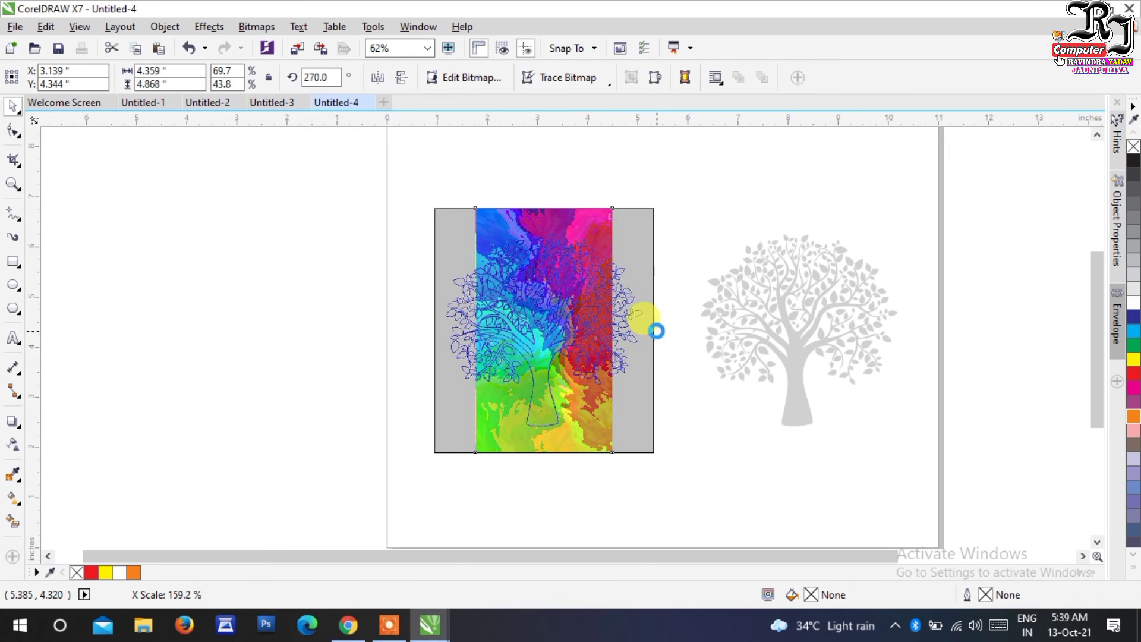
left_click_drag(544, 209, 559, 225)
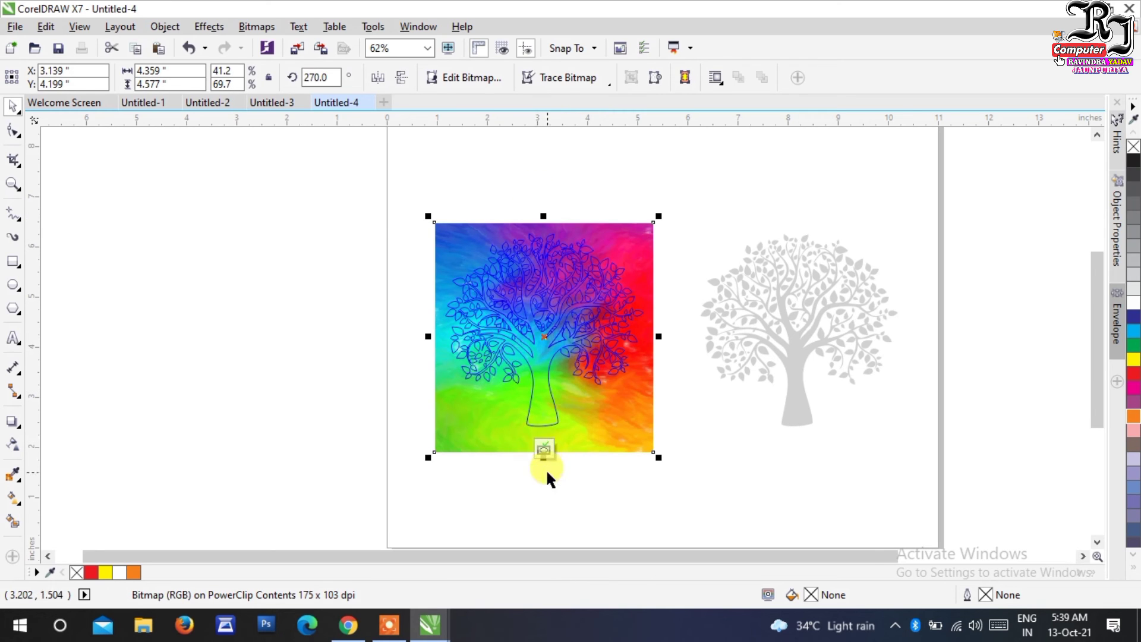
left_click_drag(546, 458, 545, 440)
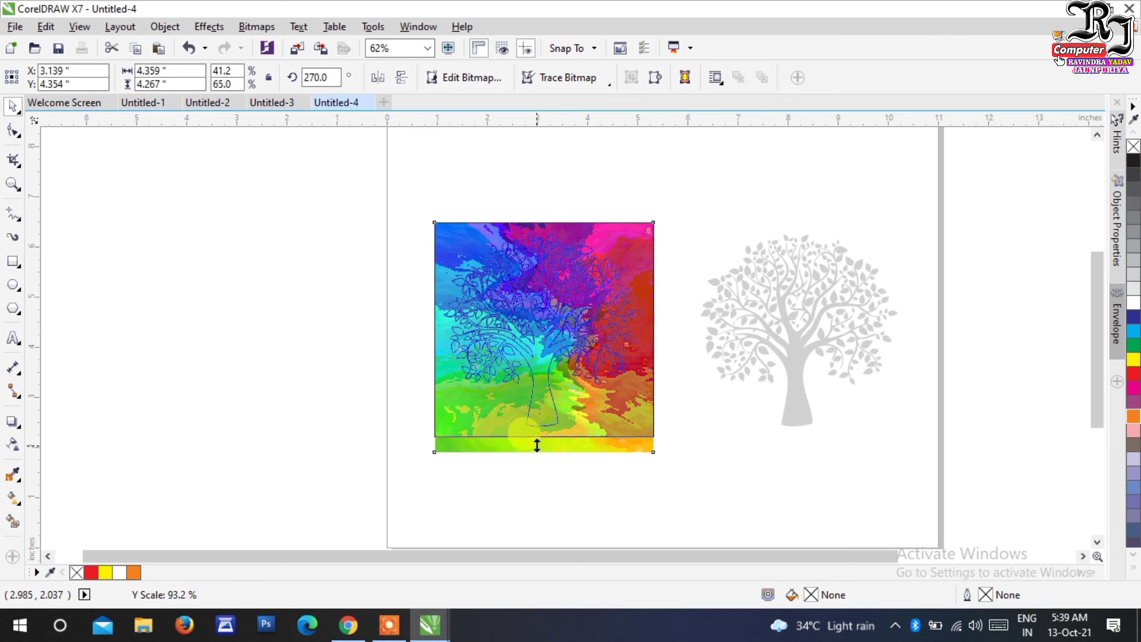
left_click(544, 453)
- Zoom in and out to inspect both trees, select them, and return to Chrome
left_click(608, 417)
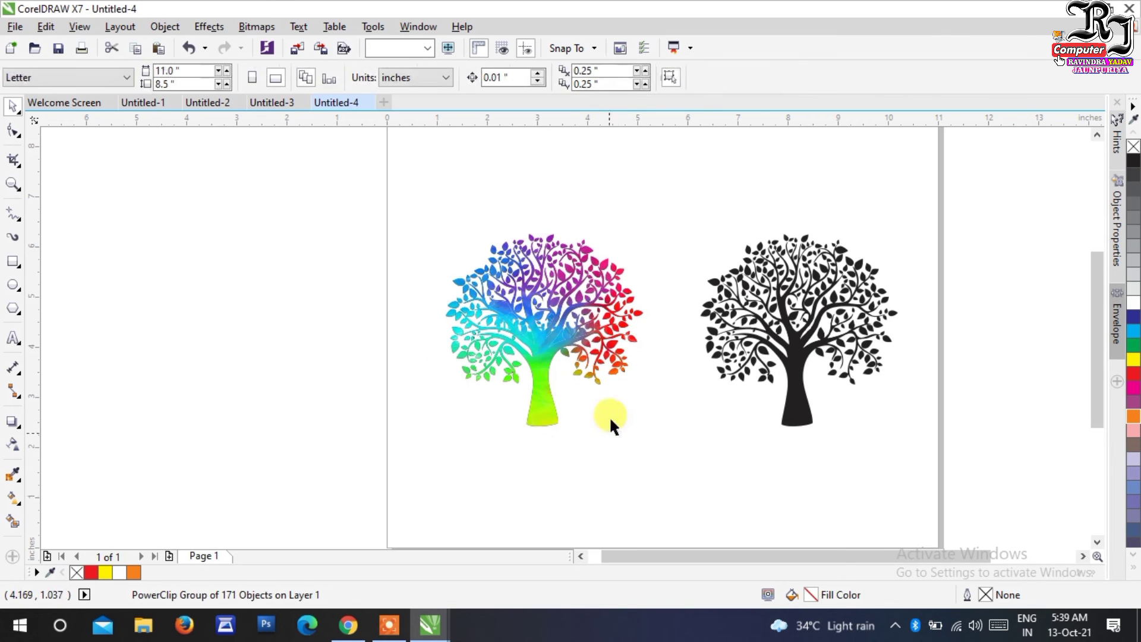
key("F4")
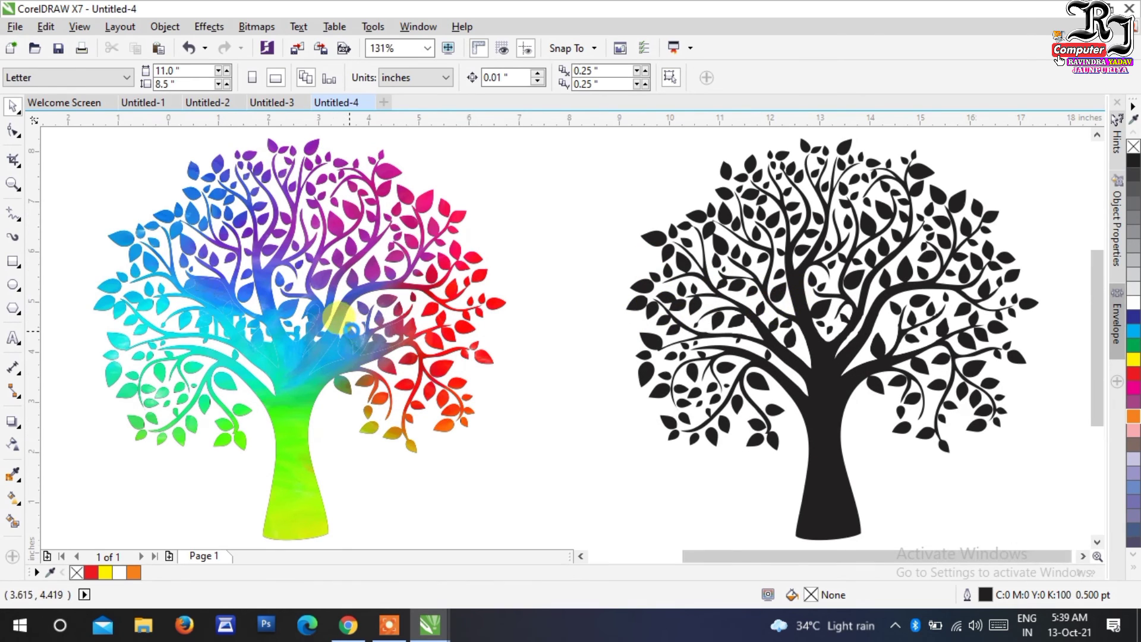
key("F3")
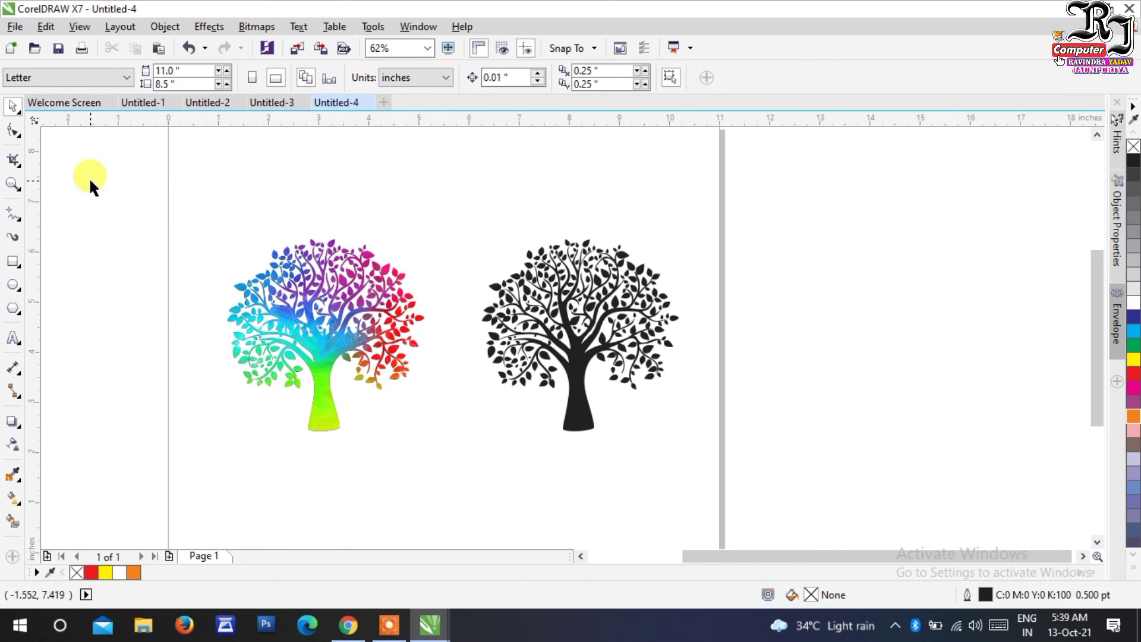
left_click_drag(88, 176, 700, 482)
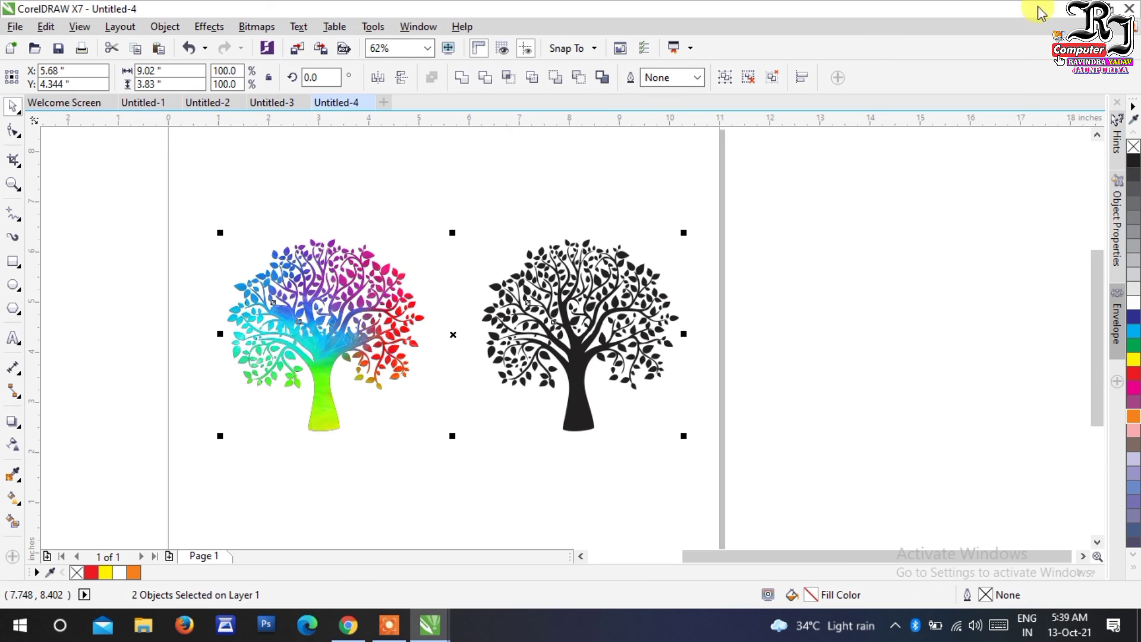
key("alt+Tab")
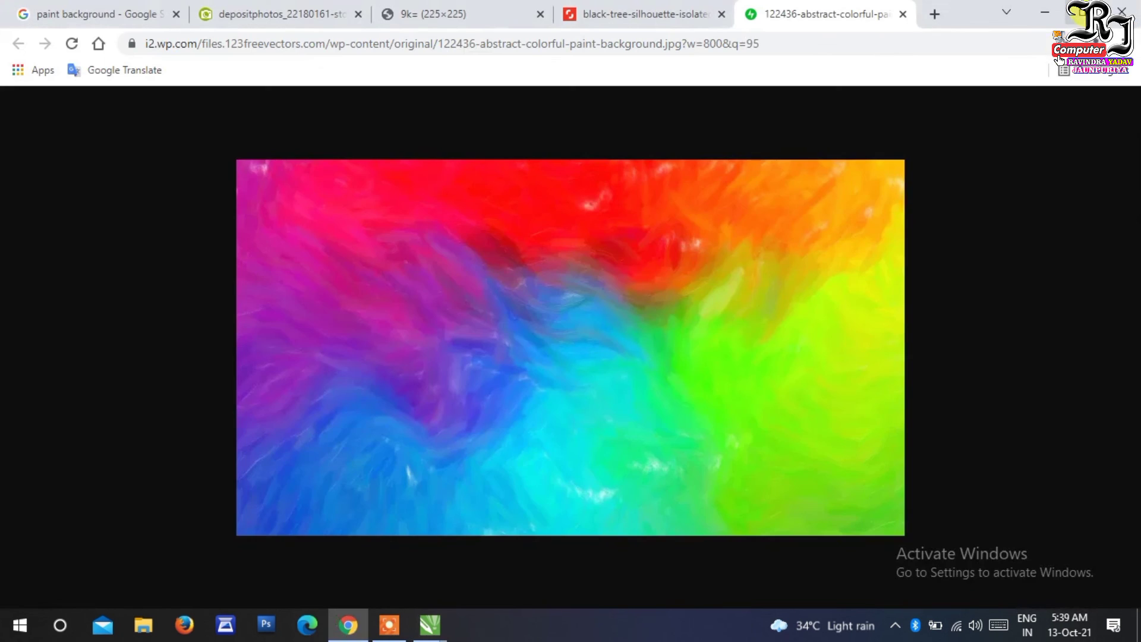